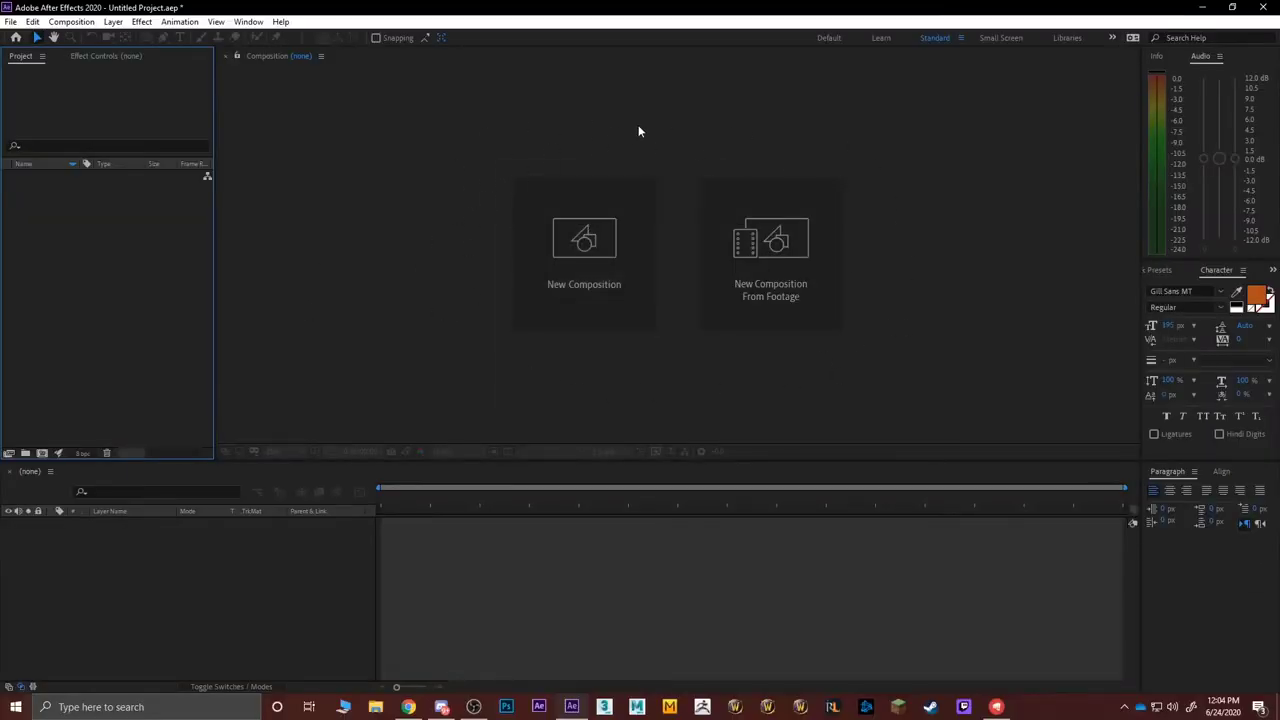
Bring Effects & Presets and Info into view in place of Character and Audio.
{"action": "left_click", "coordinate": [640, 131]}
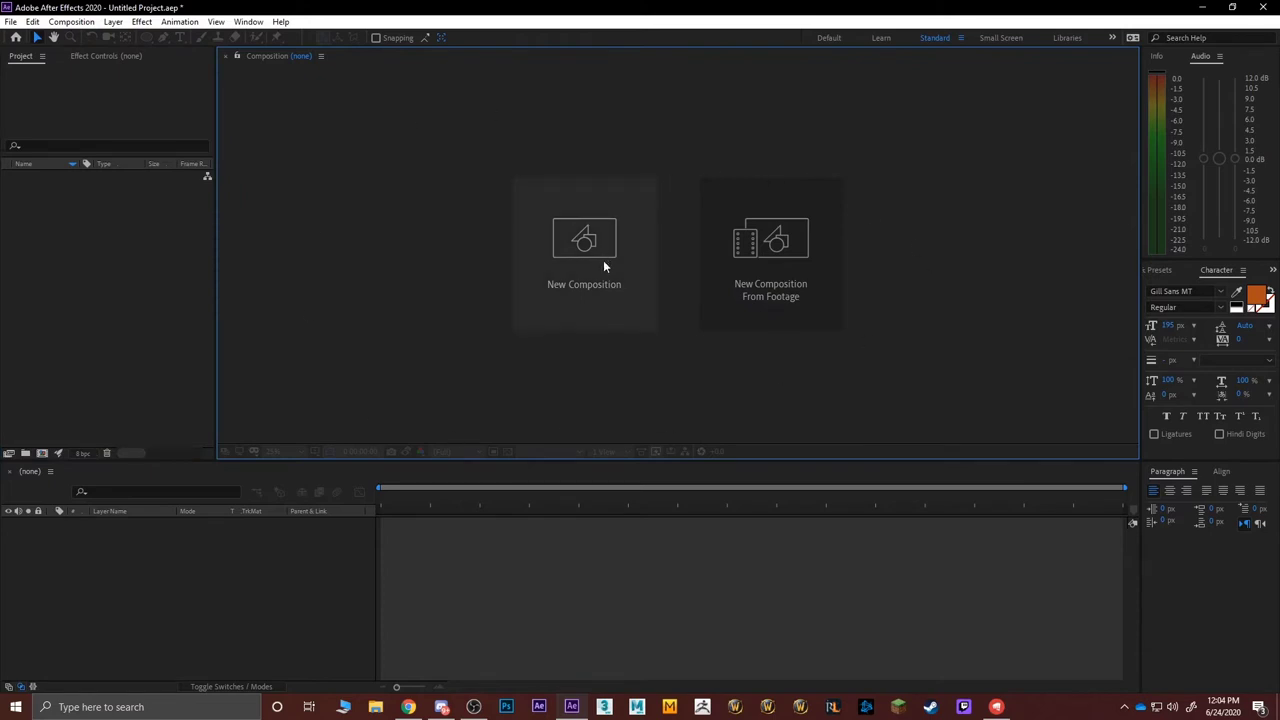
{"action": "left_click", "coordinate": [176, 572]}
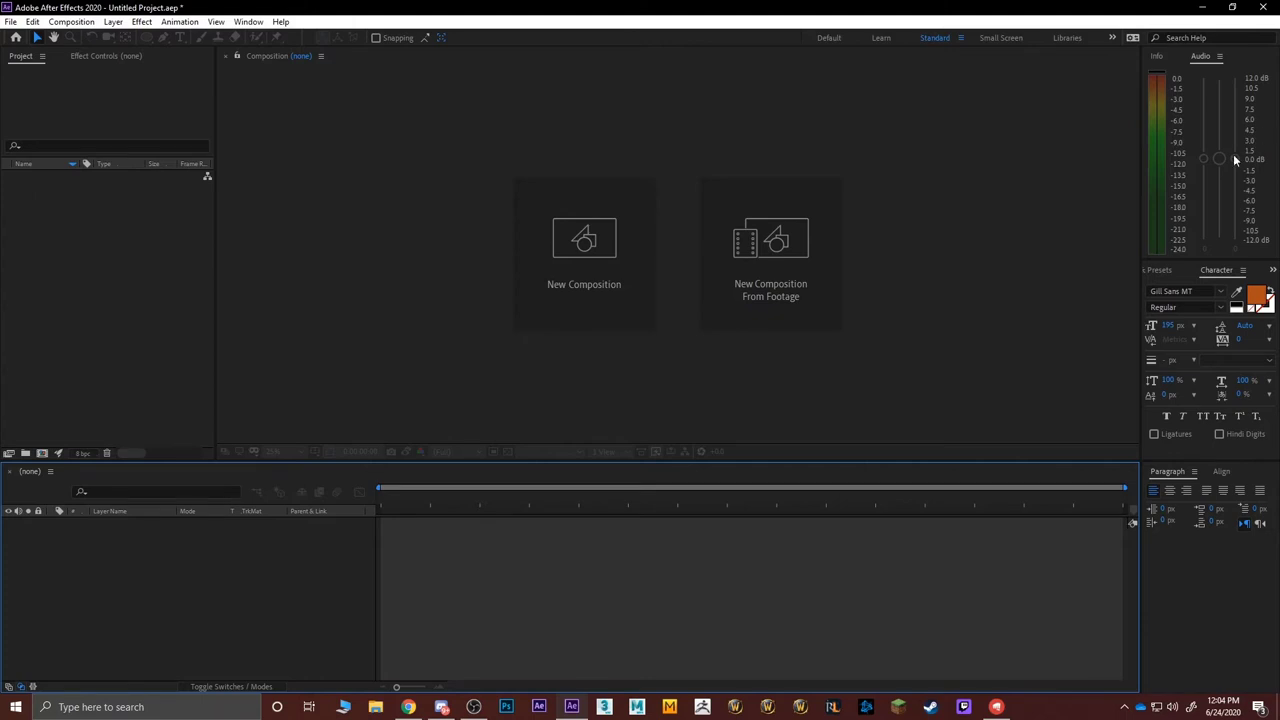
{"action": "left_click", "coordinate": [1162, 270]}
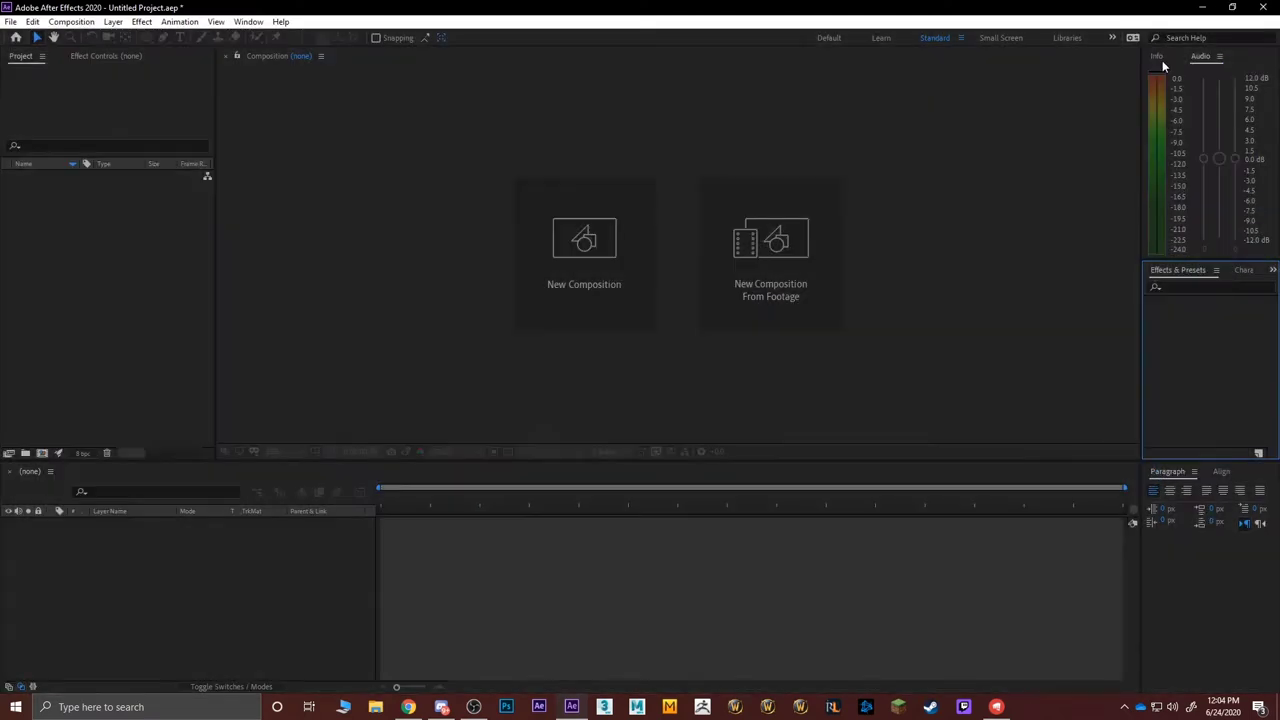
{"action": "left_click", "coordinate": [1159, 57]}
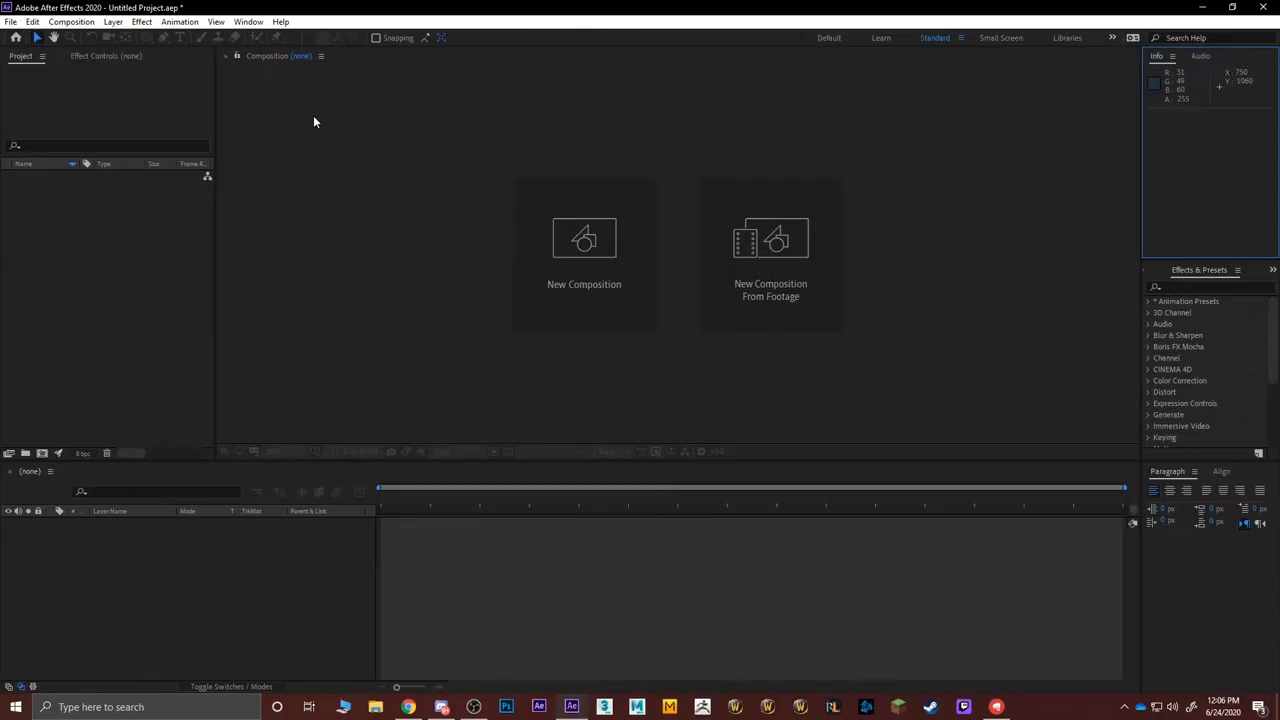
{"action": "left_click", "coordinate": [167, 305]}
{"action": "left_click", "coordinate": [303, 267]}
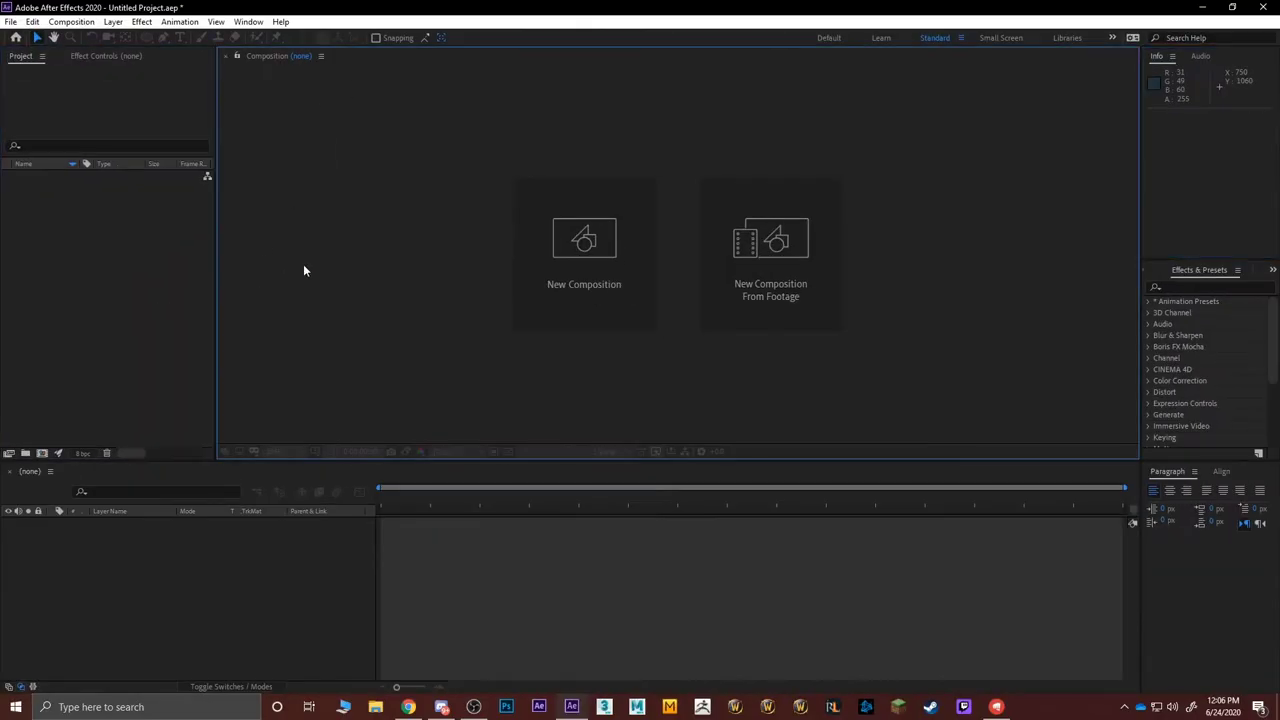
{"action": "left_click", "coordinate": [140, 268]}
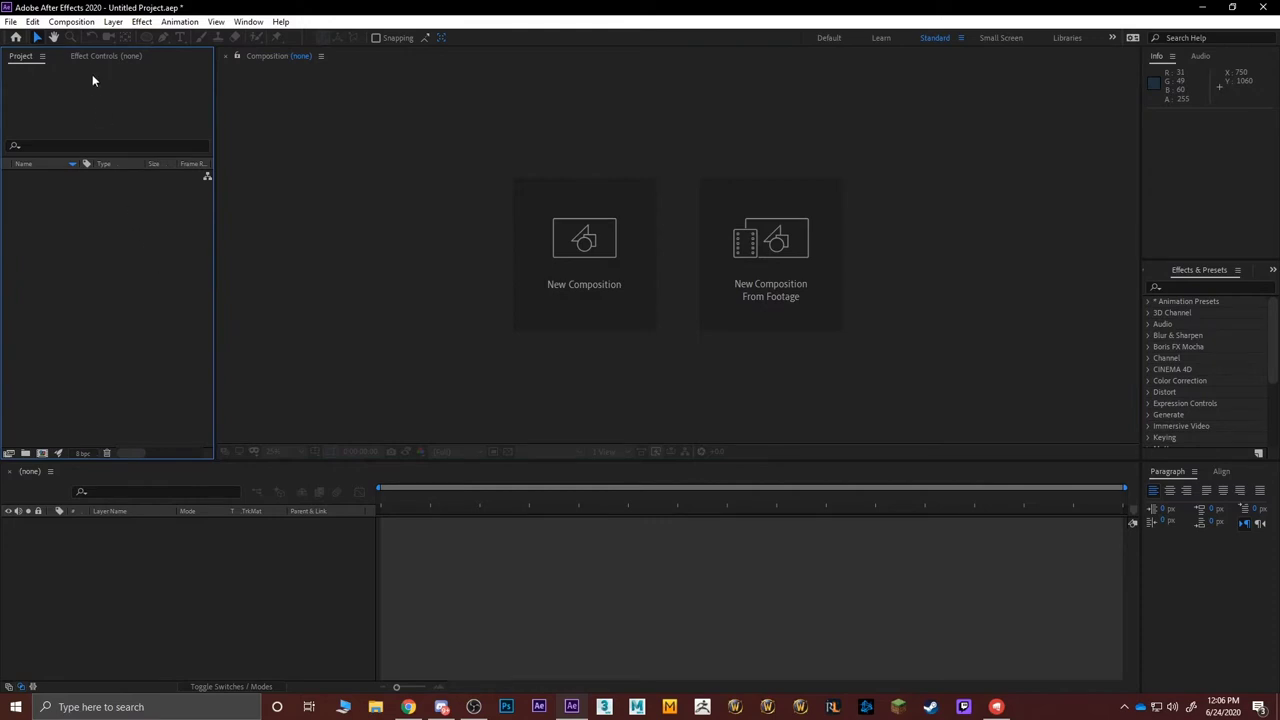
Open the settings for a new composition in the project.
{"action": "left_click", "coordinate": [71, 22]}
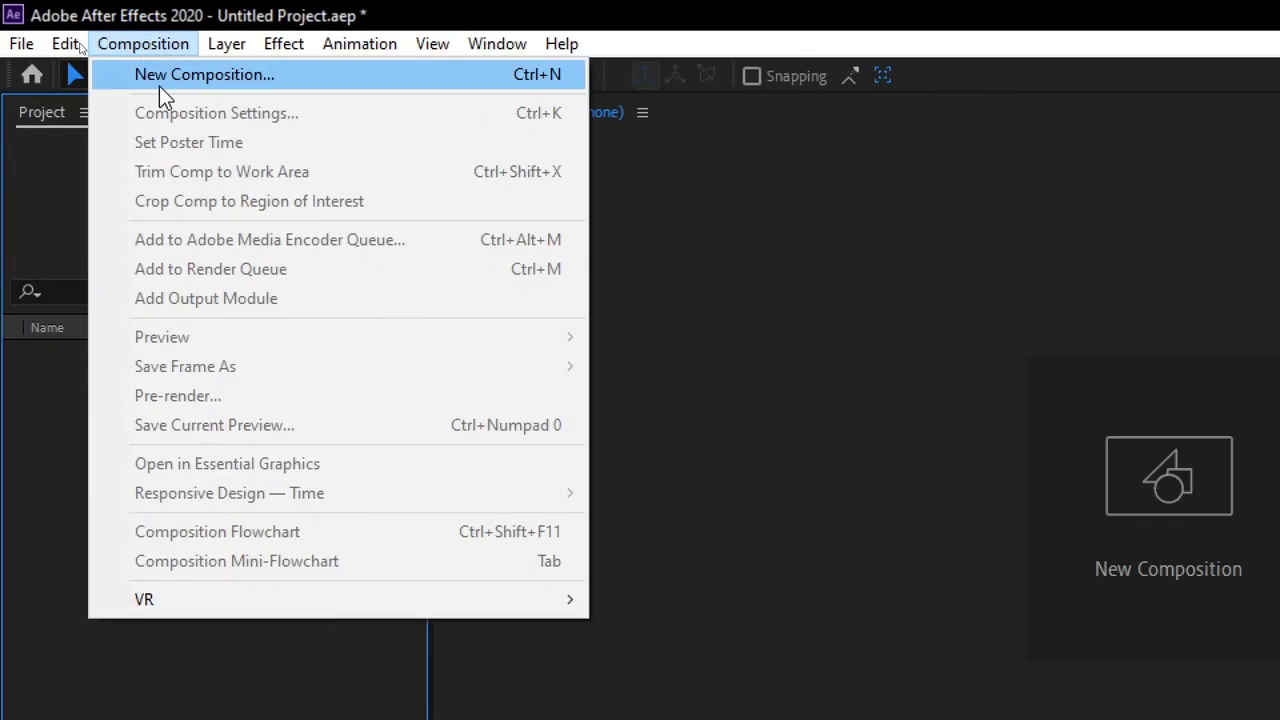
{"action": "left_click", "coordinate": [159, 86]}
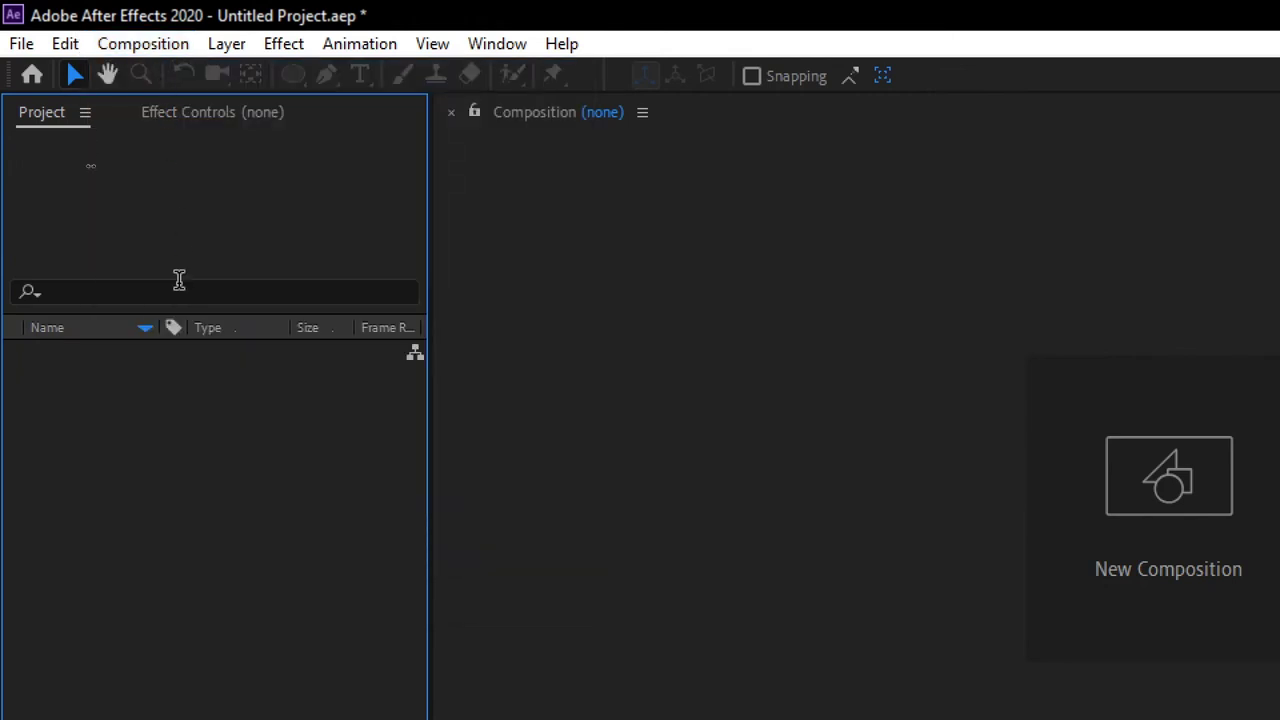
{"action": "right_click", "coordinate": [178, 450]}
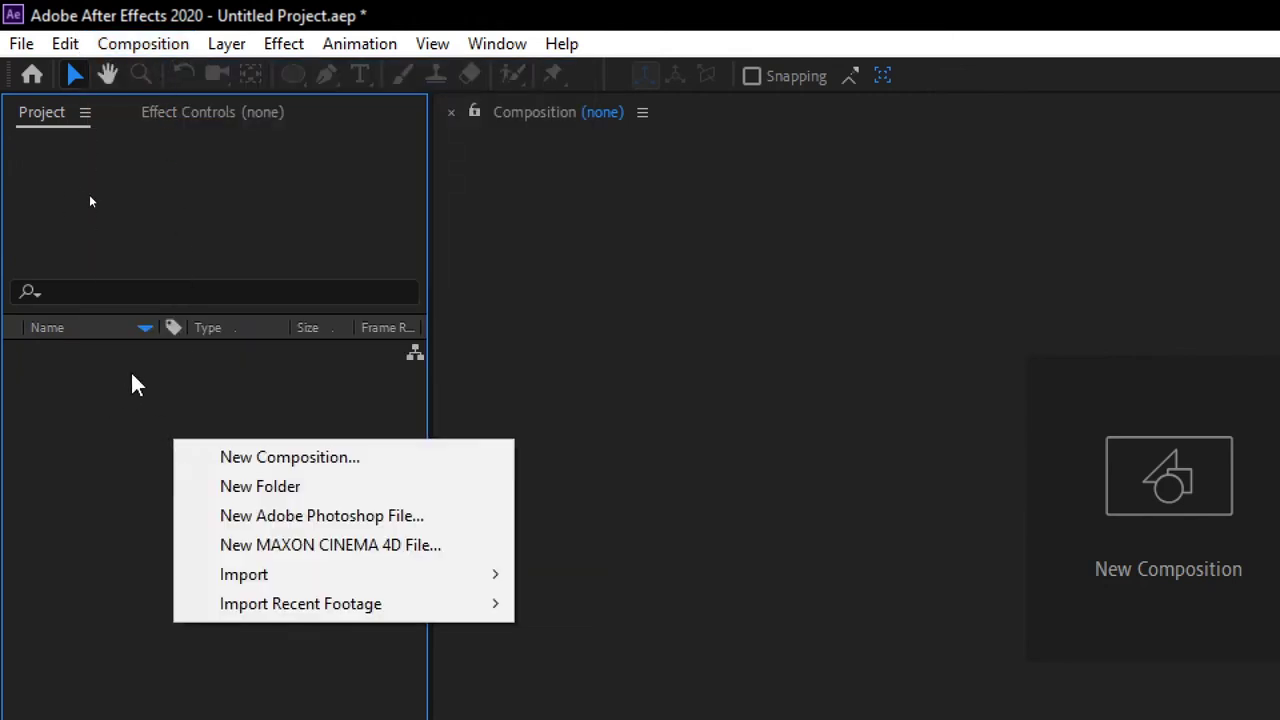
{"action": "left_click", "coordinate": [140, 420]}
{"action": "right_click", "coordinate": [251, 449]}
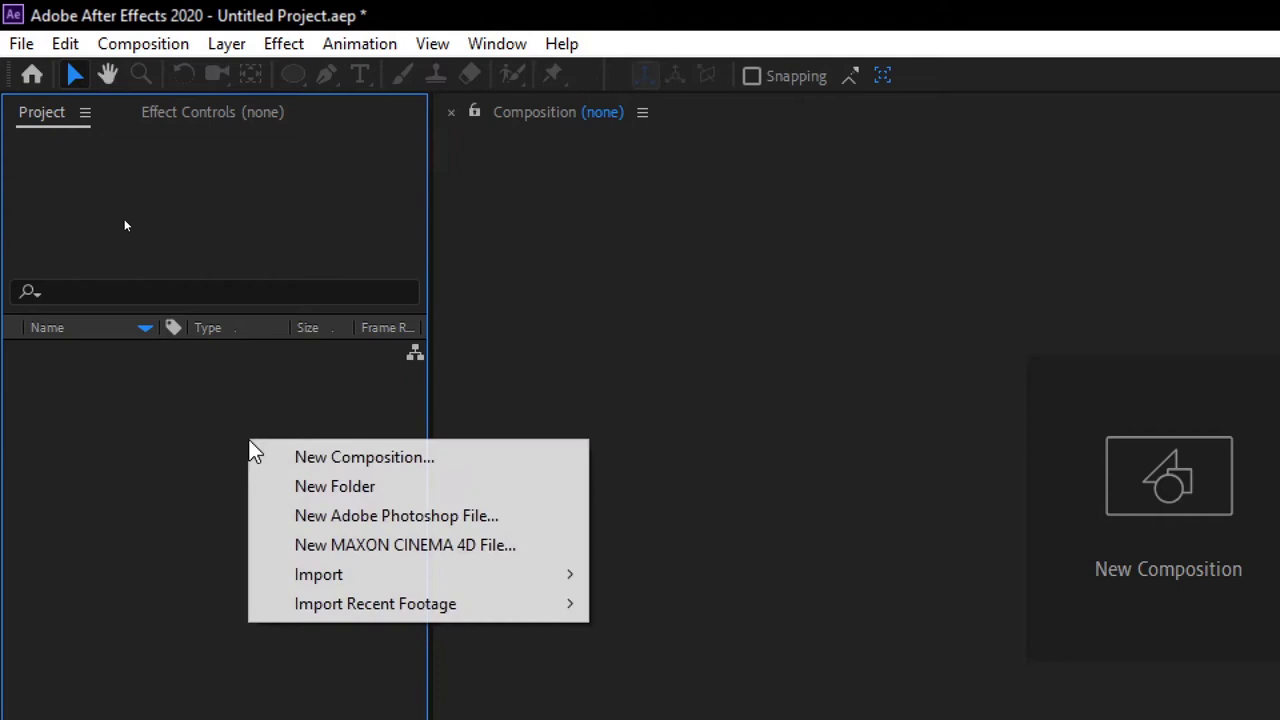
{"action": "left_click", "coordinate": [330, 462]}
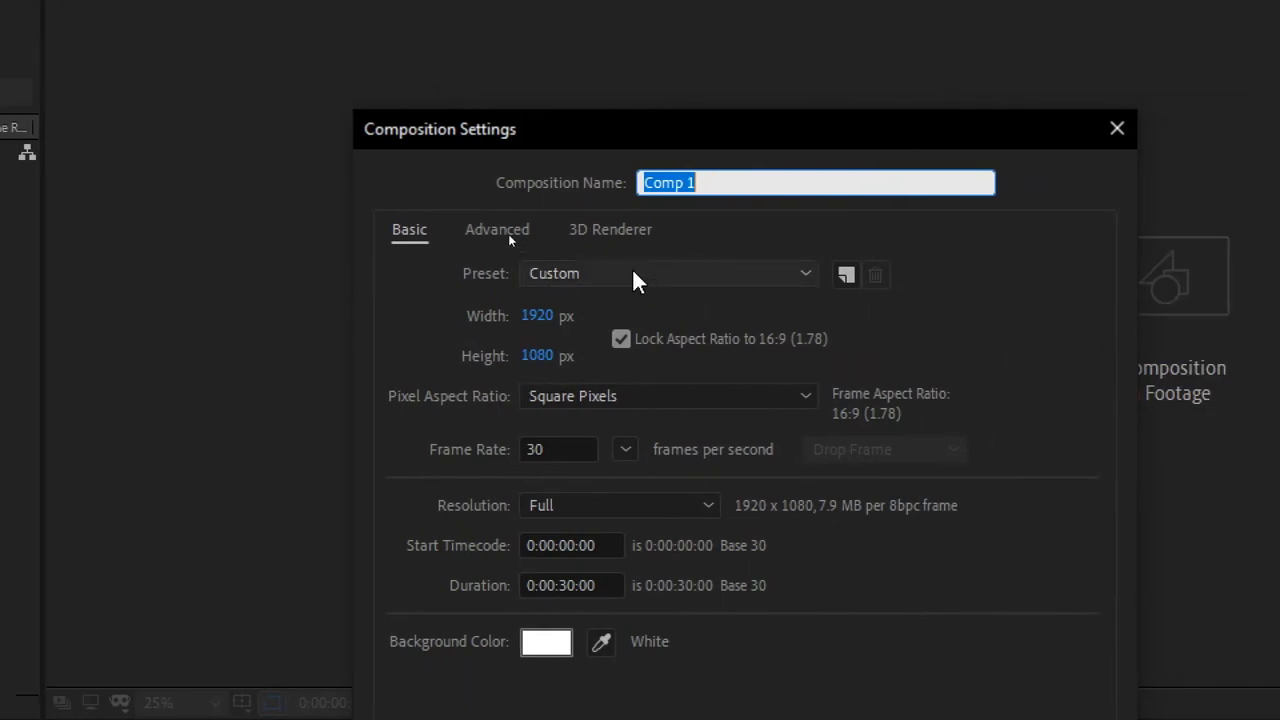
Try the HDTV 1080 25 and PAL D1/DV presets for the new composition.
{"action": "left_click", "coordinate": [534, 272]}
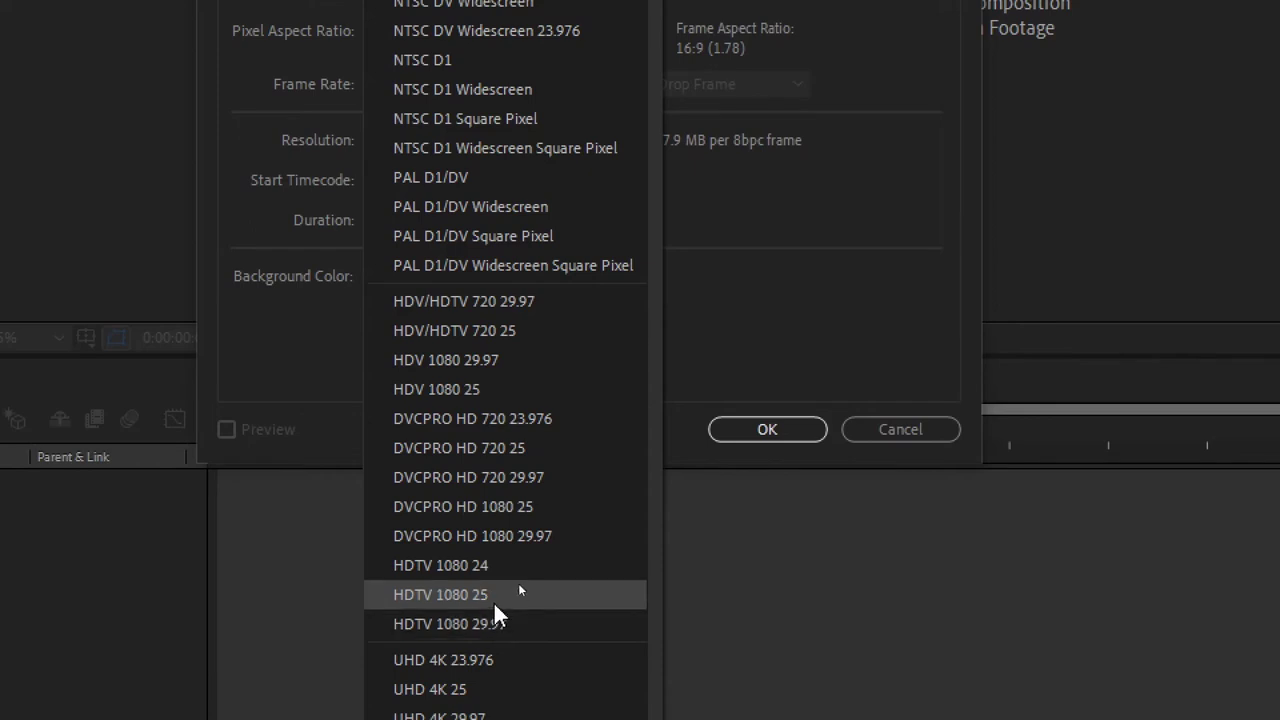
{"action": "left_click", "coordinate": [501, 596]}
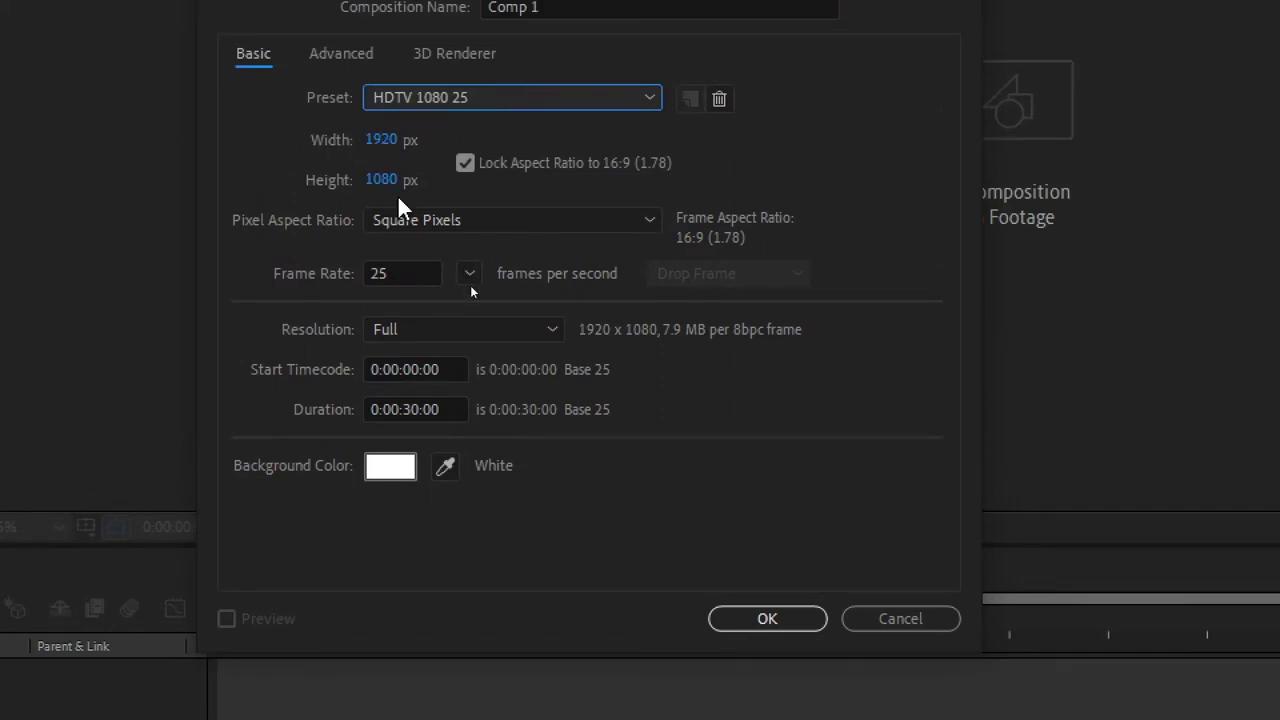
{"action": "left_click", "coordinate": [428, 100]}
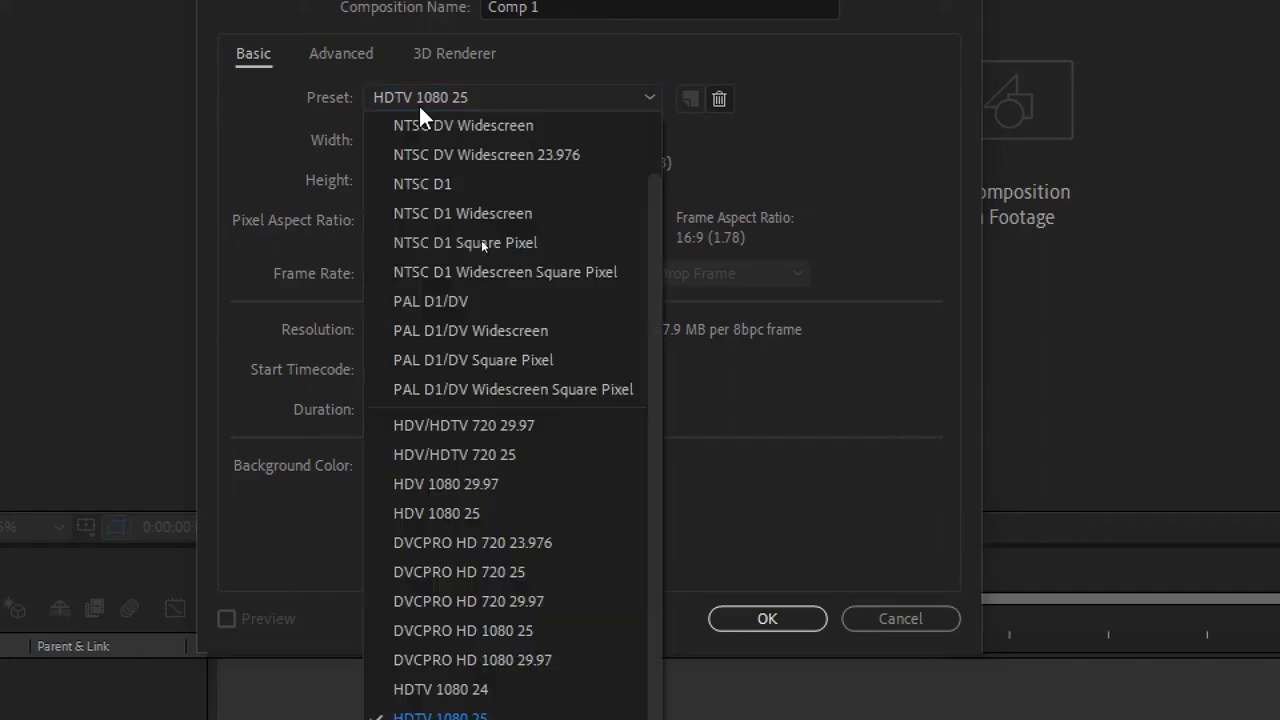
{"action": "left_click", "coordinate": [446, 298]}
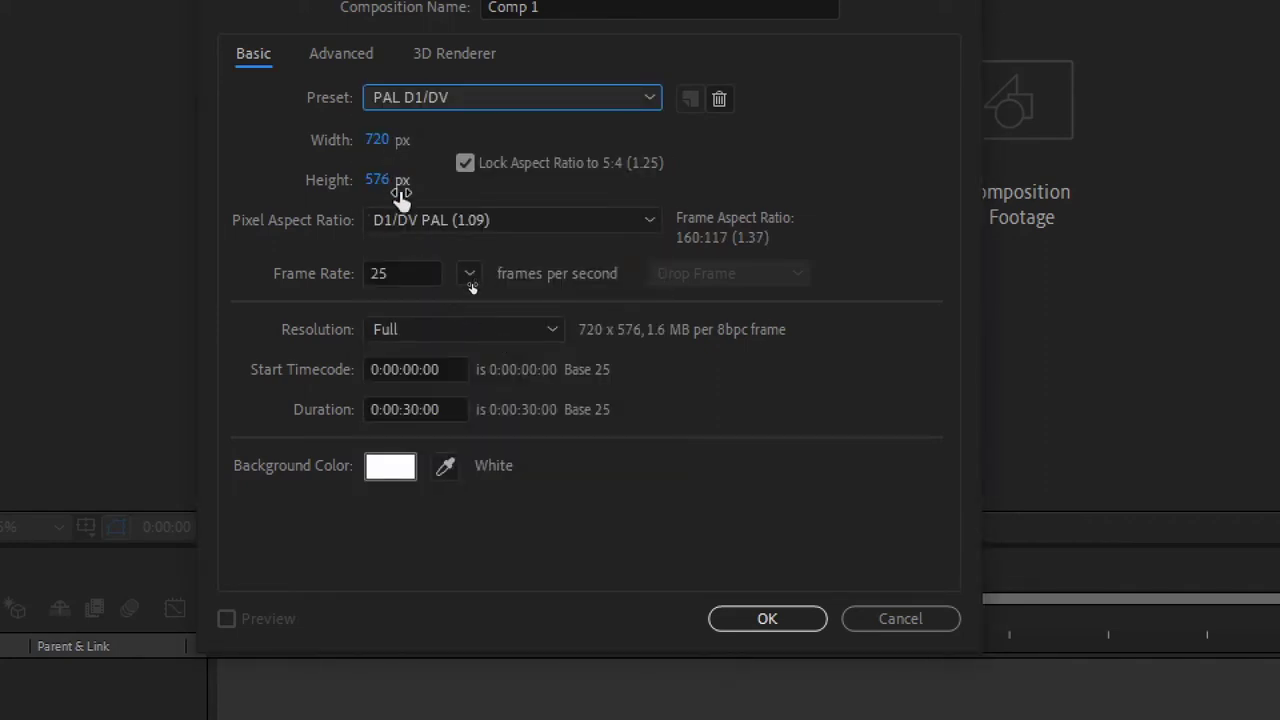
{"action": "left_click", "coordinate": [383, 274]}
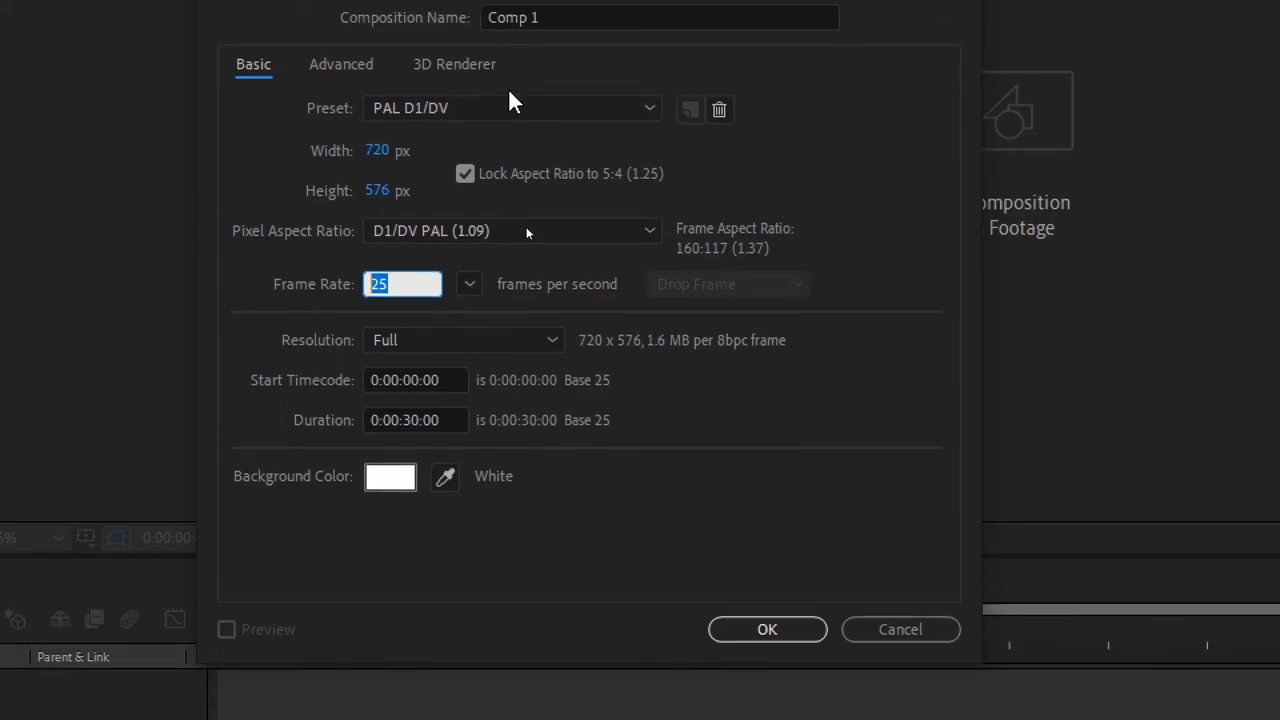
Apply the HDTV 1080 25 preset to the composition, with a frame rate of 25 frames per second.
{"action": "left_click", "coordinate": [508, 97]}
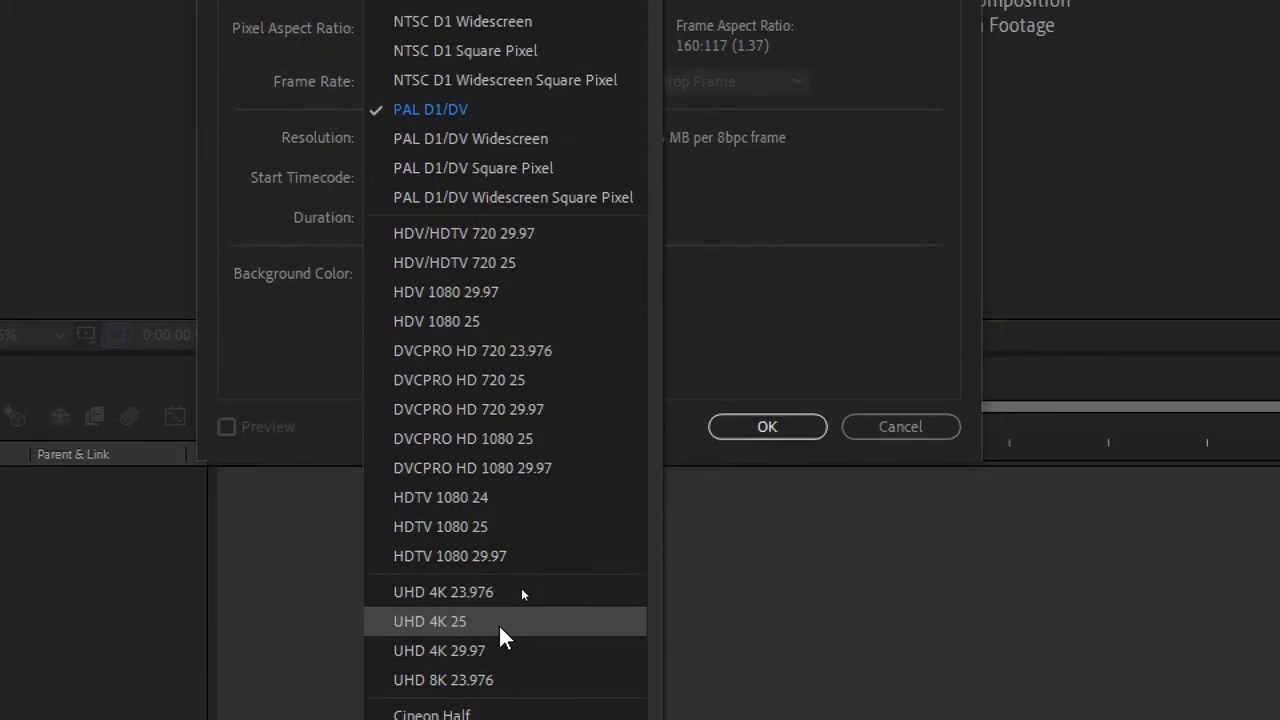
{"action": "left_click", "coordinate": [489, 526]}
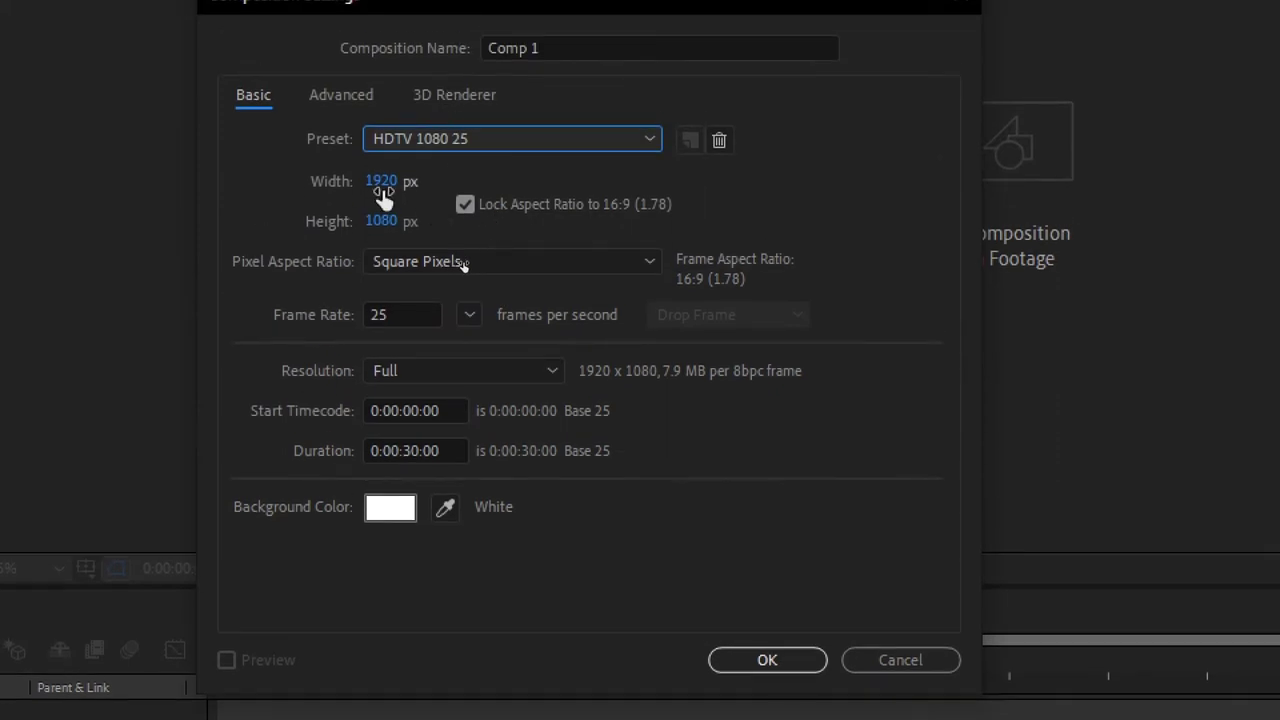
{"action": "left_click", "coordinate": [395, 314]}
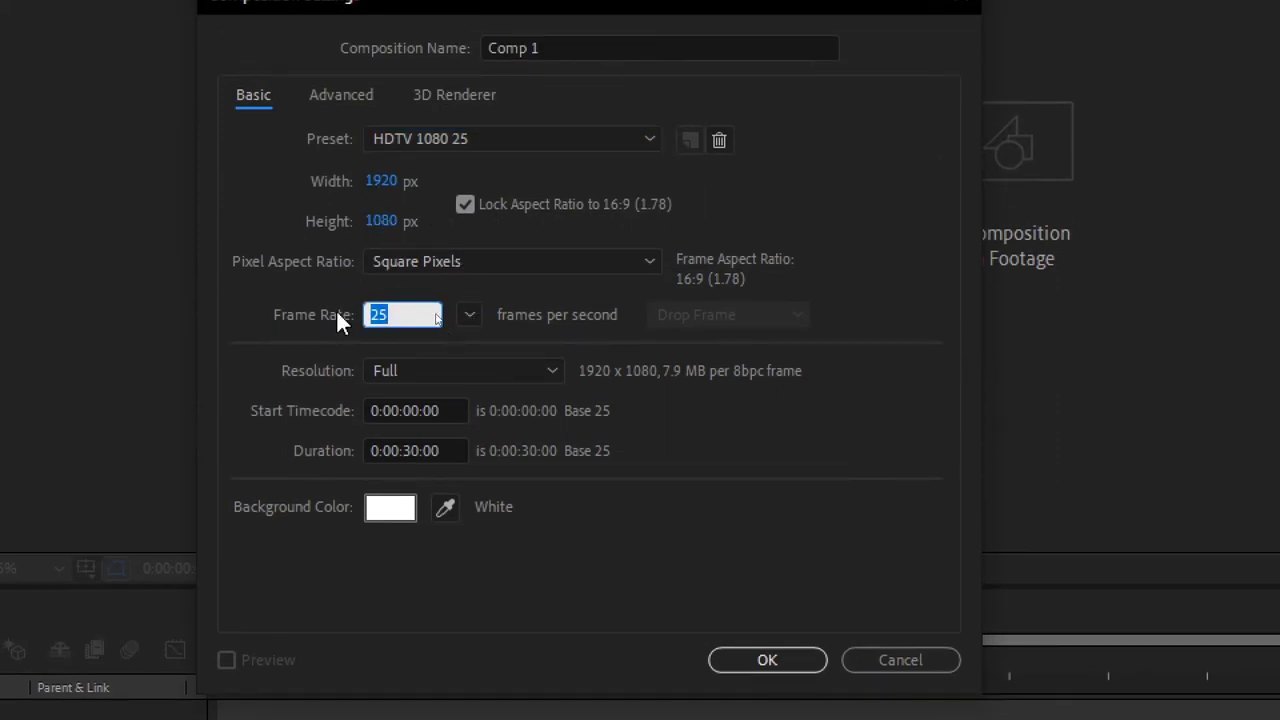
{"action": "left_click", "coordinate": [310, 280]}
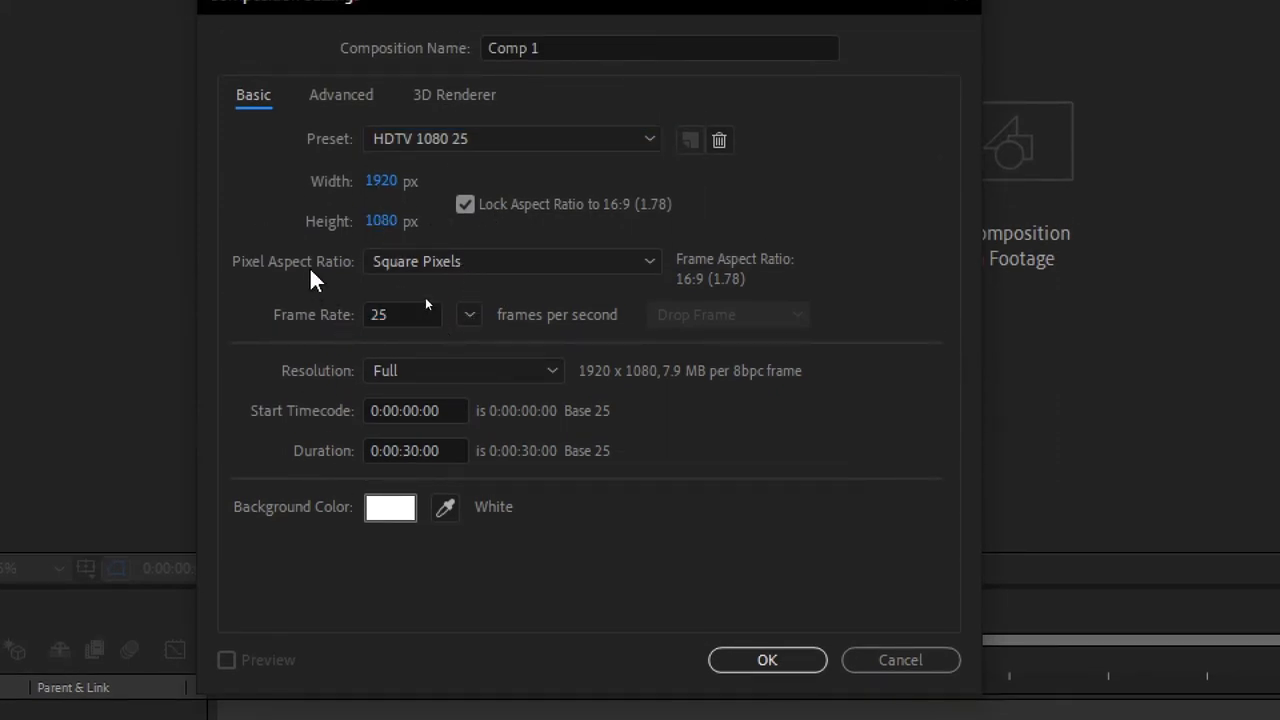
Choose Square Pixels as the pixel aspect ratio and Full as the composition's resolution.
{"action": "left_click", "coordinate": [460, 261]}
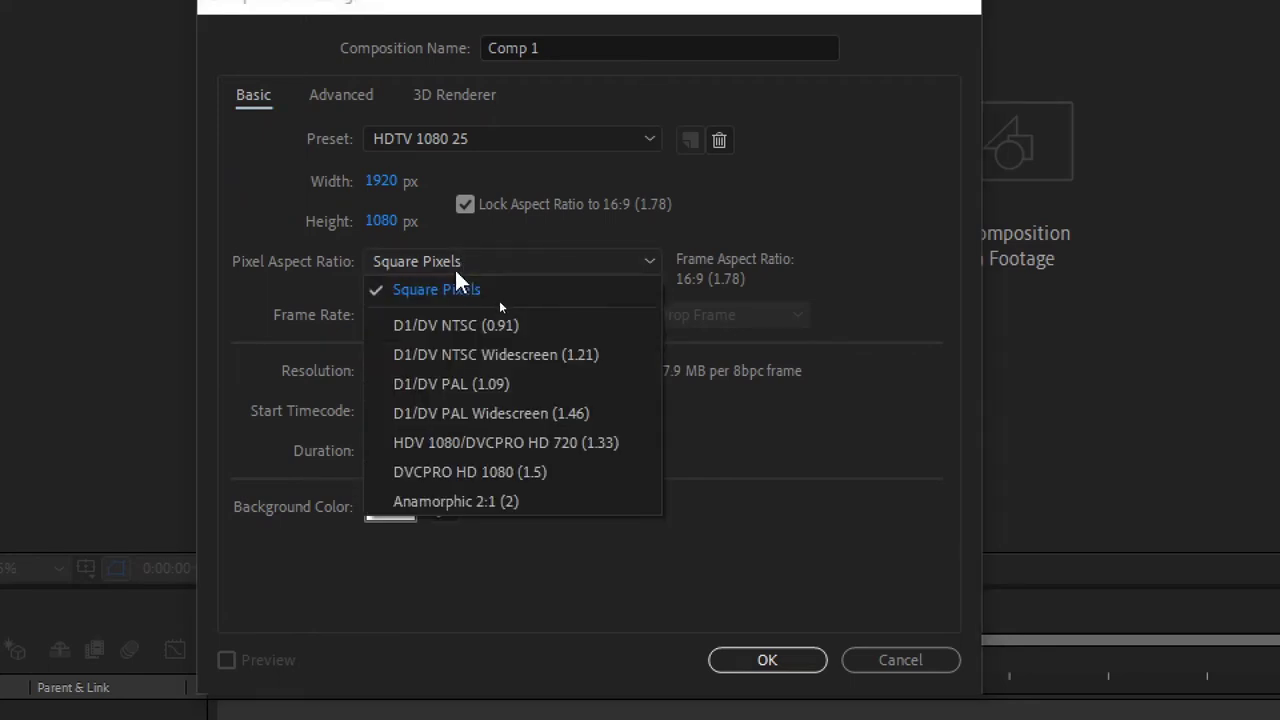
{"action": "left_click", "coordinate": [450, 289]}
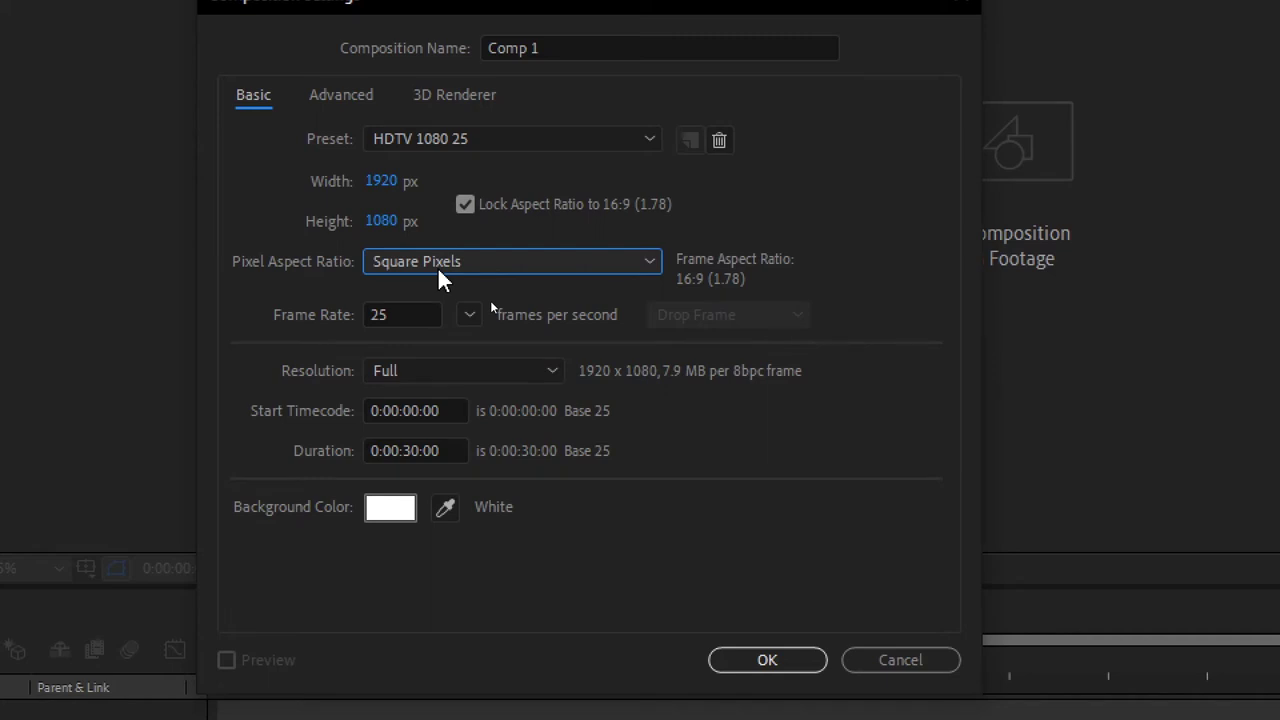
{"action": "left_click", "coordinate": [440, 278]}
{"action": "left_click", "coordinate": [442, 277]}
{"action": "left_click", "coordinate": [398, 376]}
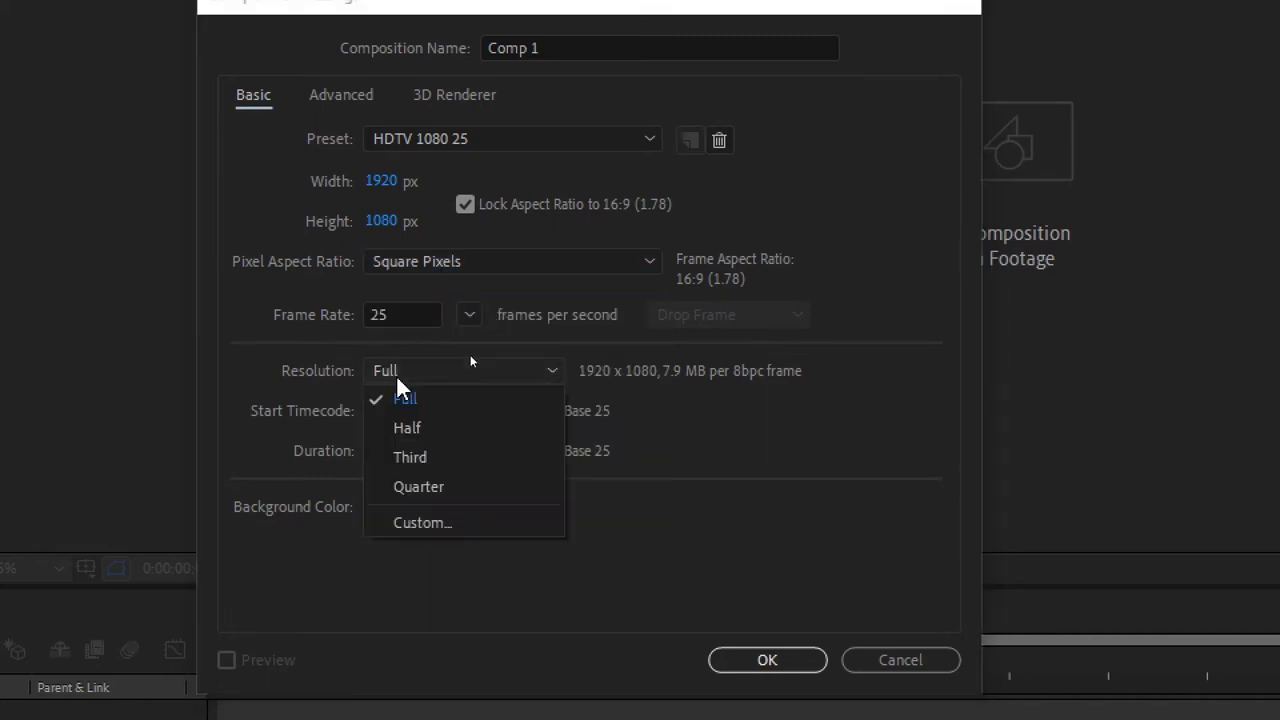
{"action": "left_click", "coordinate": [412, 400]}
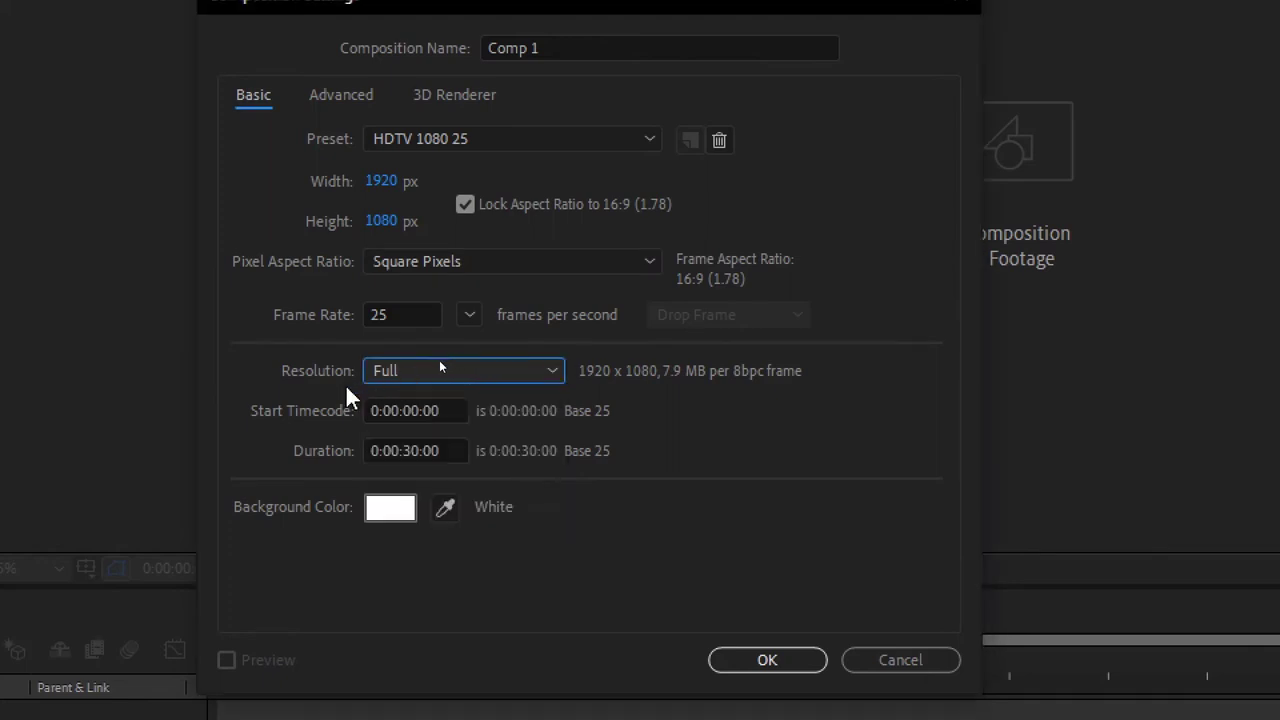
{"action": "left_click", "coordinate": [446, 451]}
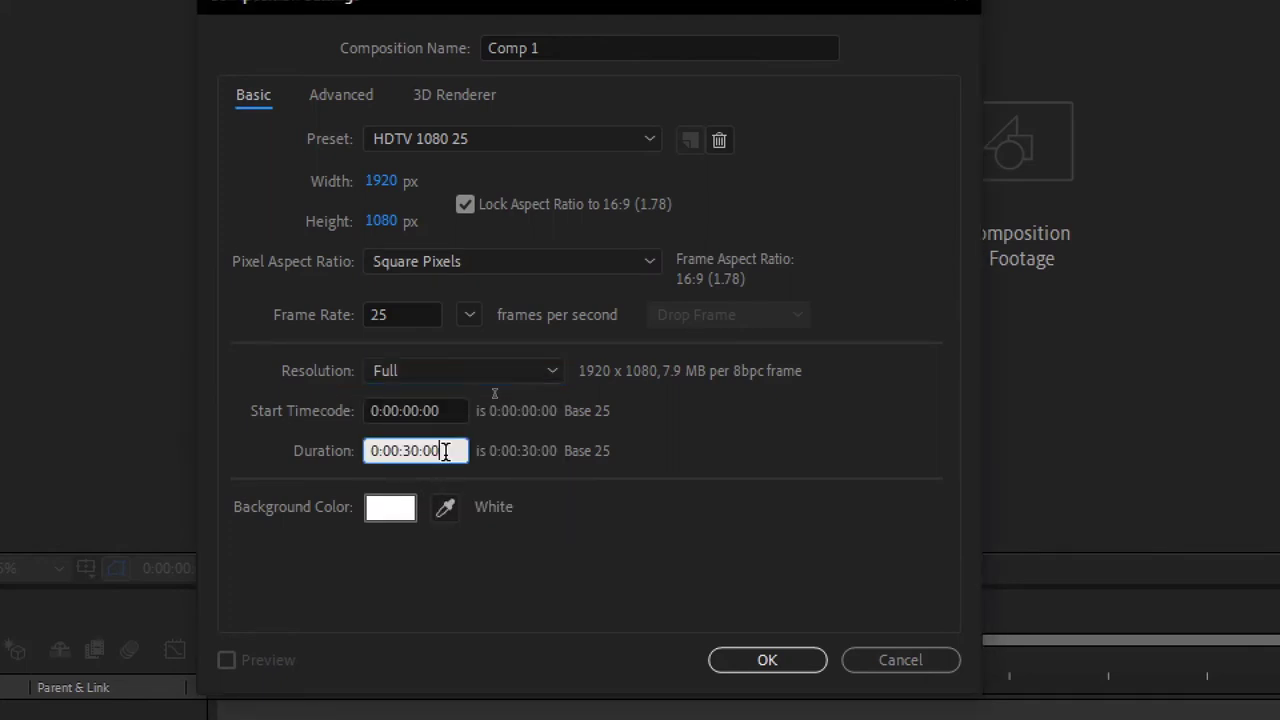
{"action": "left_click_drag", "start_coordinate": [446, 451], "coordinate": [422, 451]}
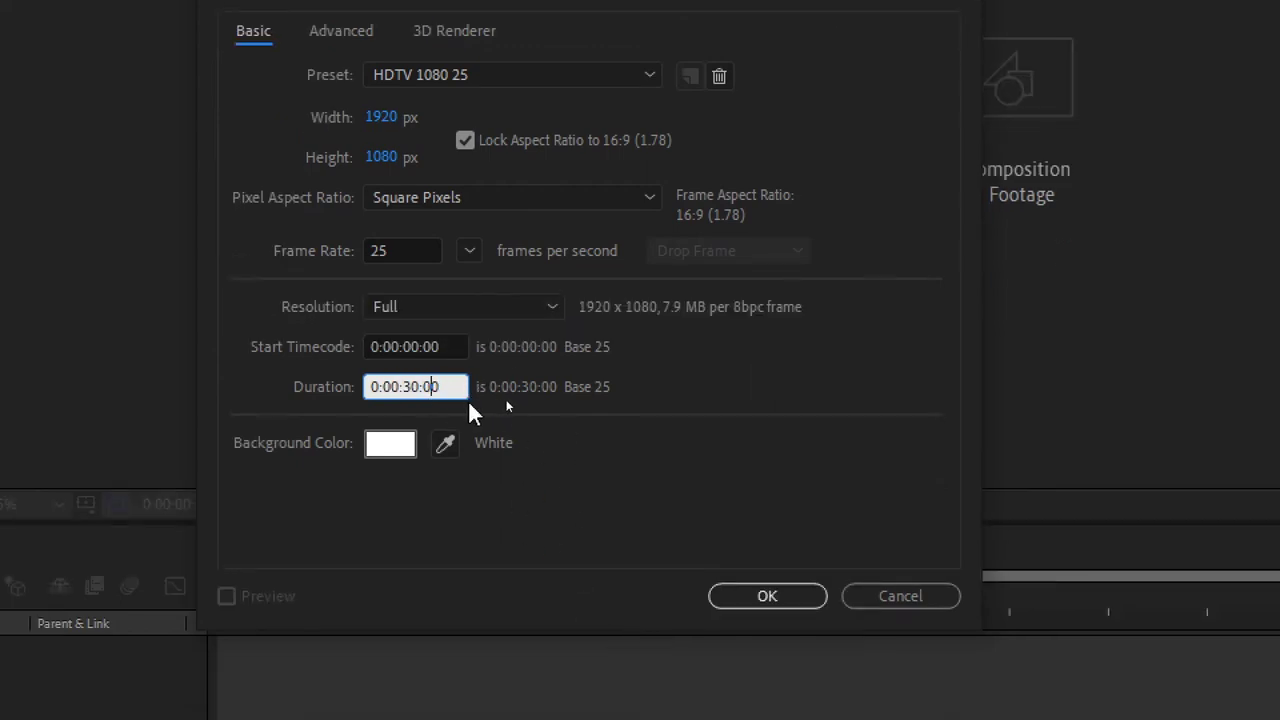
{"action": "left_click_drag", "start_coordinate": [457, 386], "coordinate": [403, 386]}
{"action": "left_click_drag", "start_coordinate": [399, 388], "coordinate": [368, 388]}
Try black as the composition's background color, return it to white and accept the color.
{"action": "left_click", "coordinate": [361, 446]}
{"action": "left_click_drag", "start_coordinate": [226, 437], "coordinate": [154, 702]}
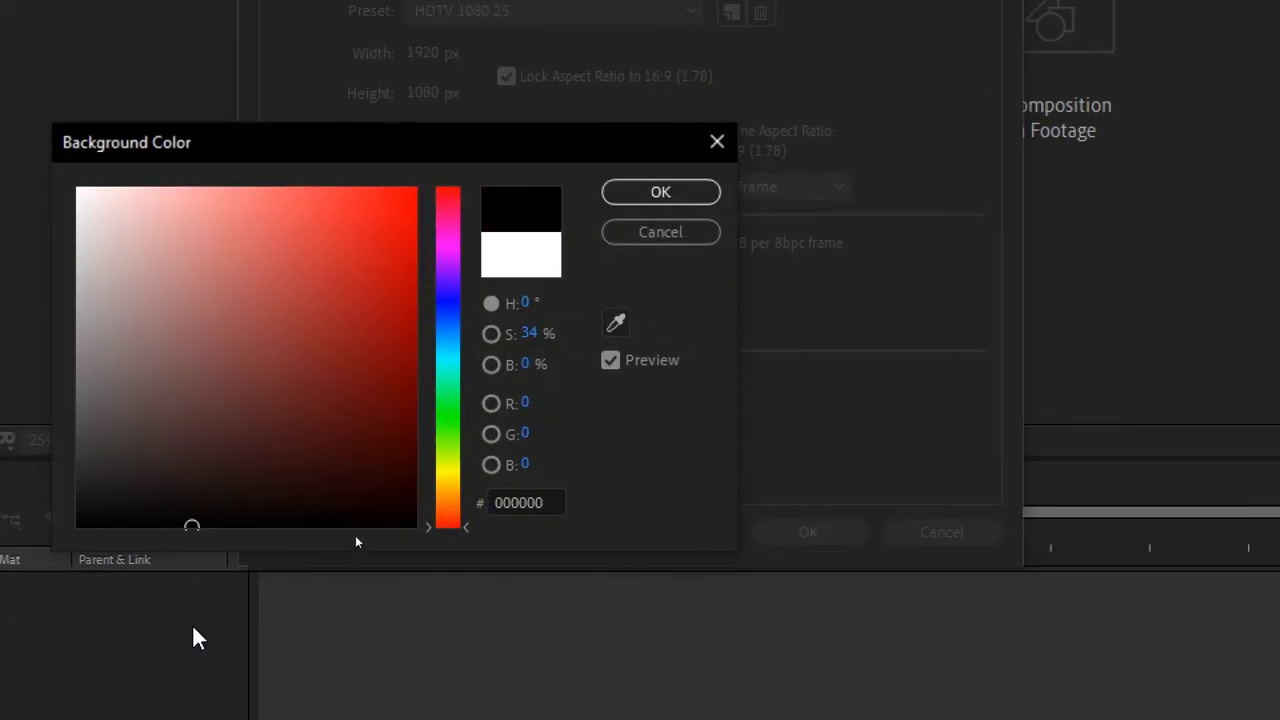
{"action": "left_click_drag", "start_coordinate": [193, 628], "coordinate": [101, 137]}
{"action": "left_click", "coordinate": [660, 191]}
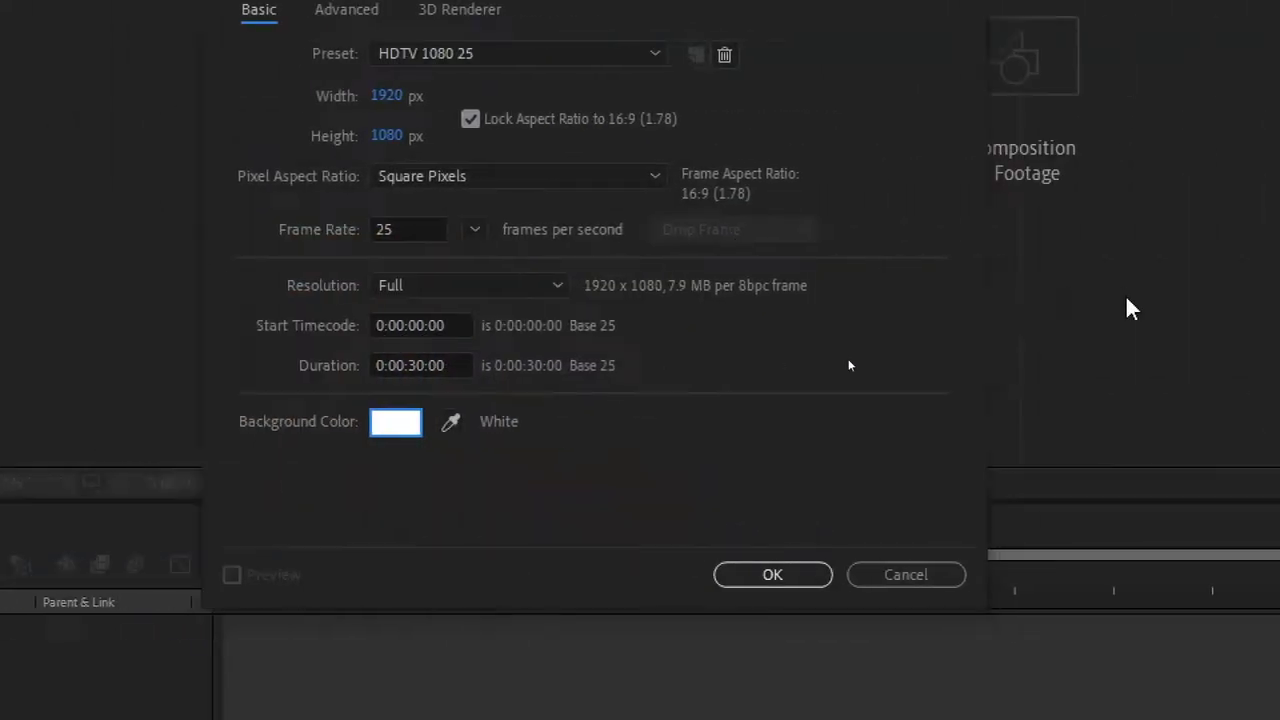
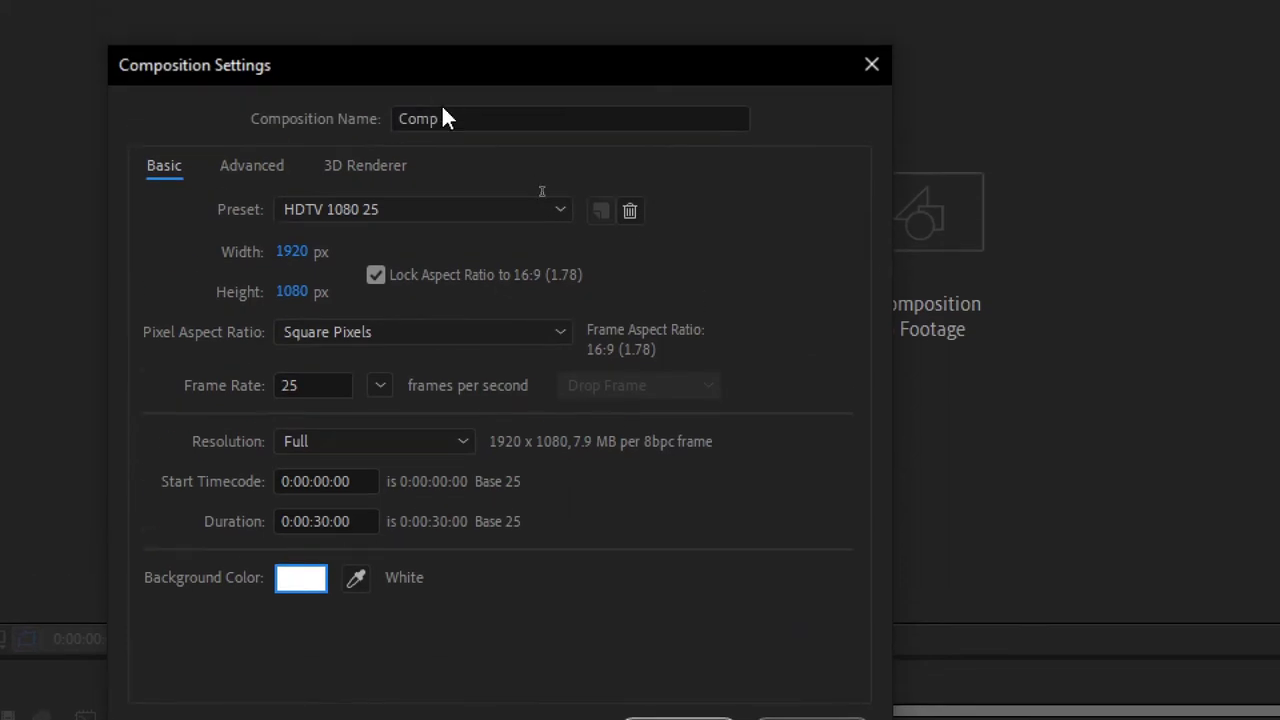
Name the composition Main Comp and create it.
{"action": "left_click", "coordinate": [420, 118]}
{"action": "type", "text": "Main Com"}
{"action": "type", "text": ";p"}
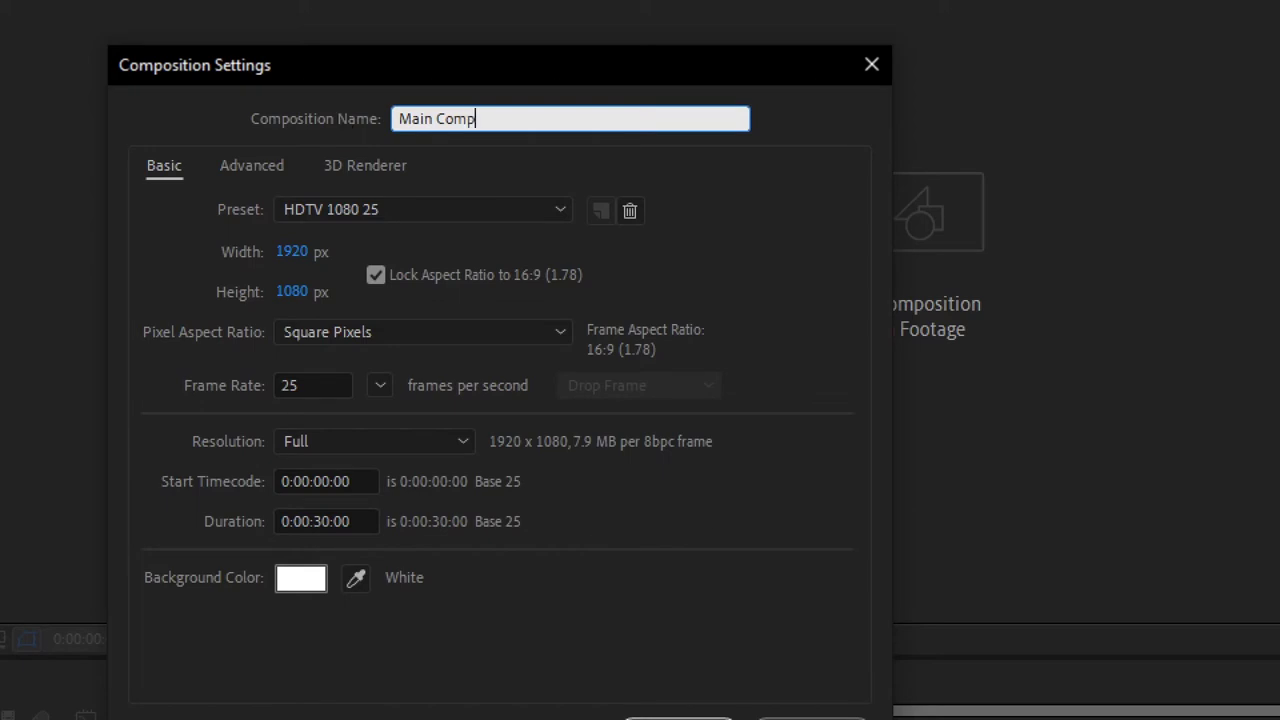
{"action": "left_click", "coordinate": [676, 662]}
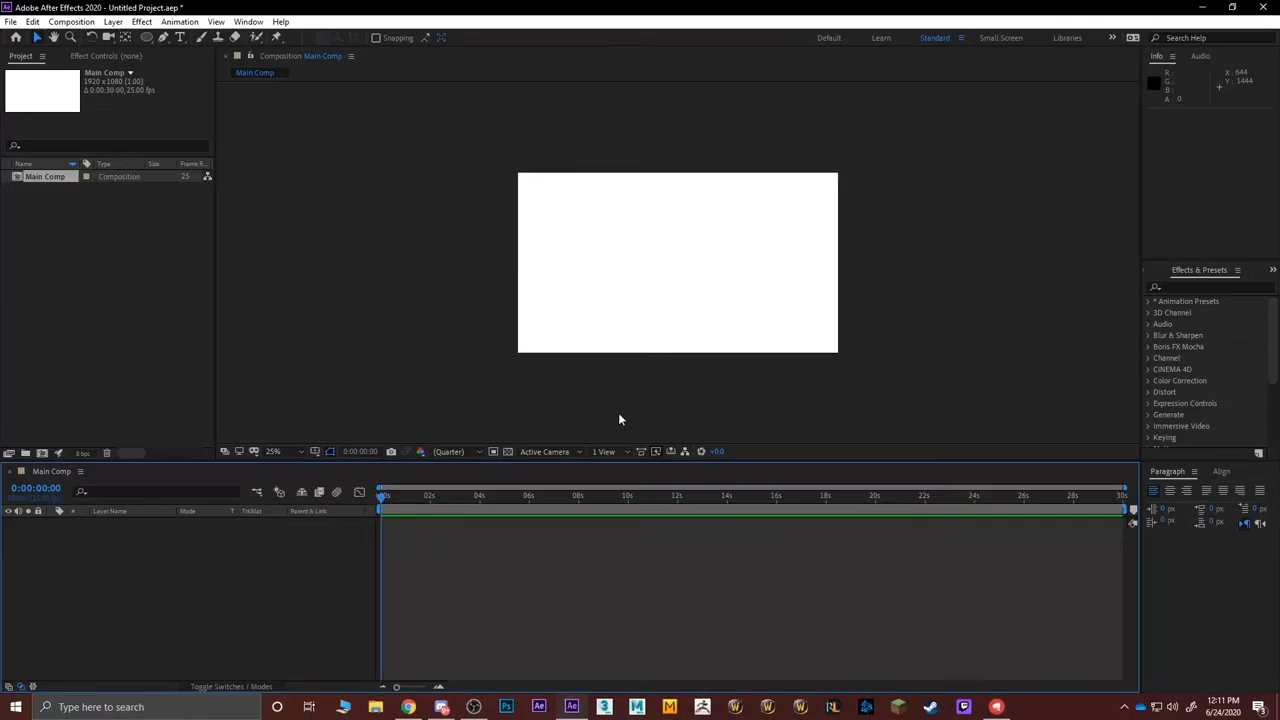
Select Main Comp in the project and move the current time to the end of its timeline at 0:00:29:24.
{"action": "left_click", "coordinate": [102, 299]}
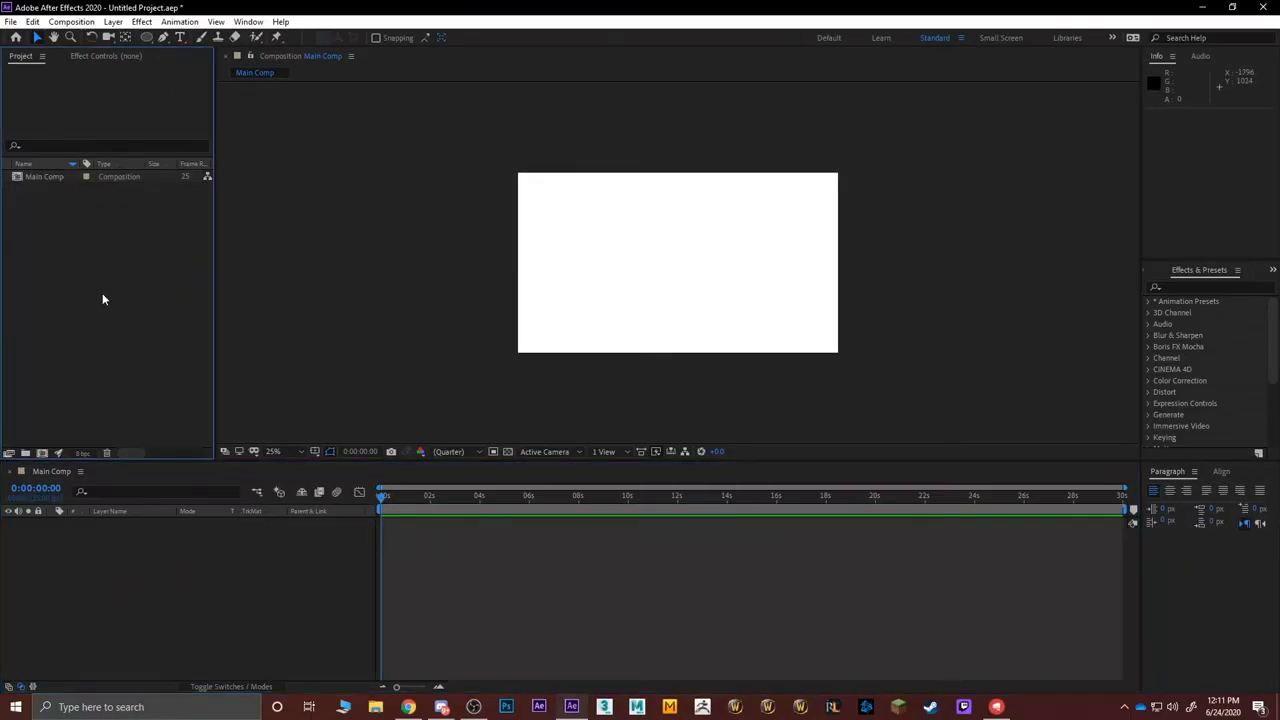
{"action": "left_click", "coordinate": [49, 180]}
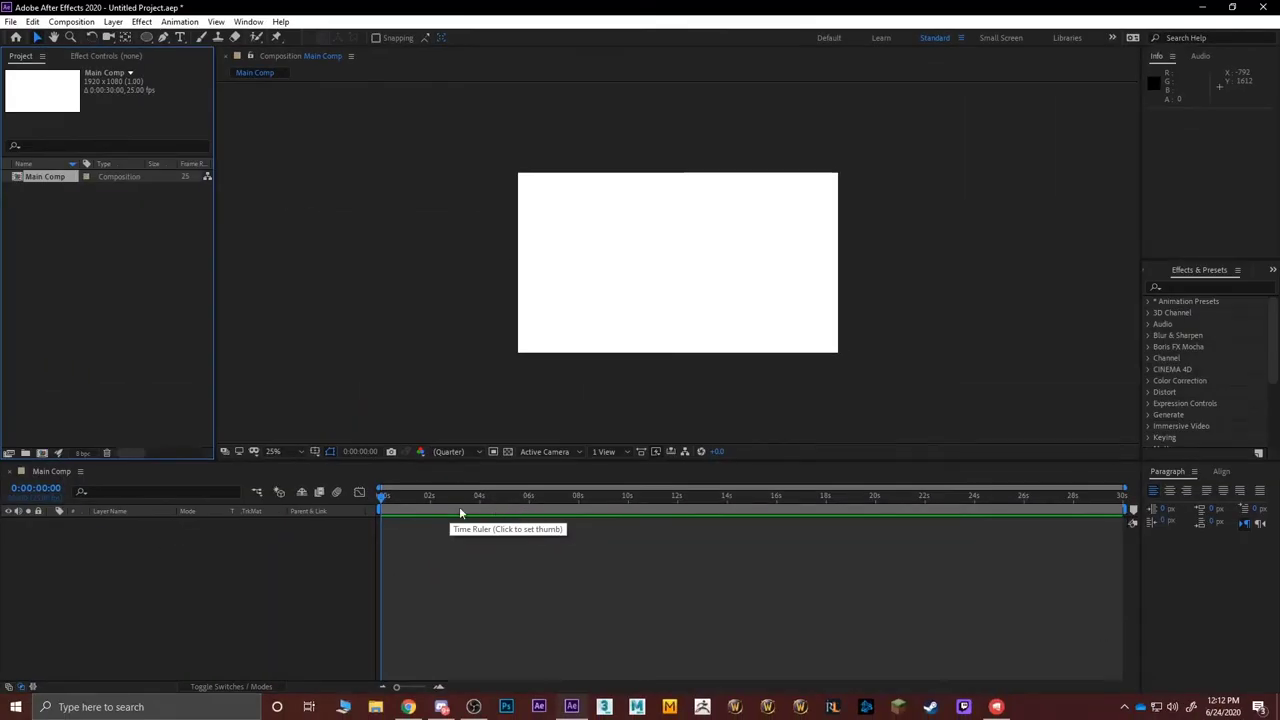
{"action": "left_click", "coordinate": [1118, 499]}
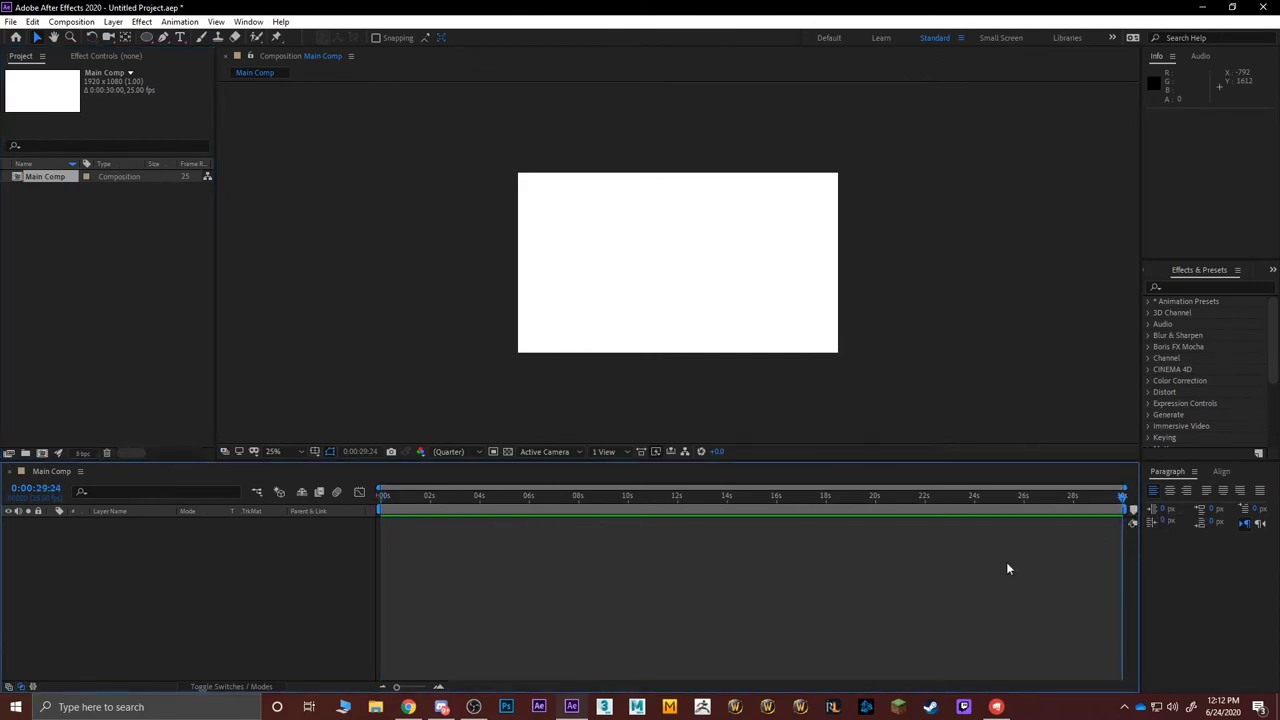
{"action": "left_click_drag", "start_coordinate": [503, 504], "coordinate": [1130, 500]}
{"action": "key", "text": "alt+Tab"}
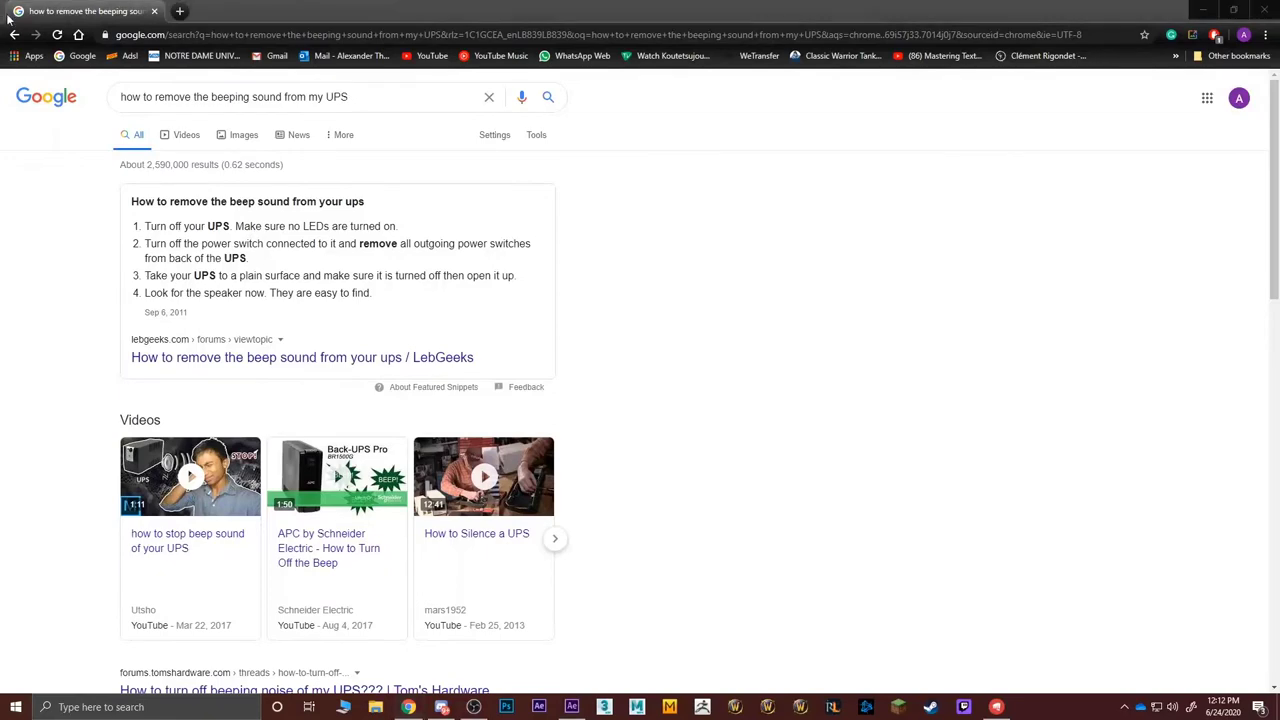
{"action": "key", "text": "alt+Tab"}
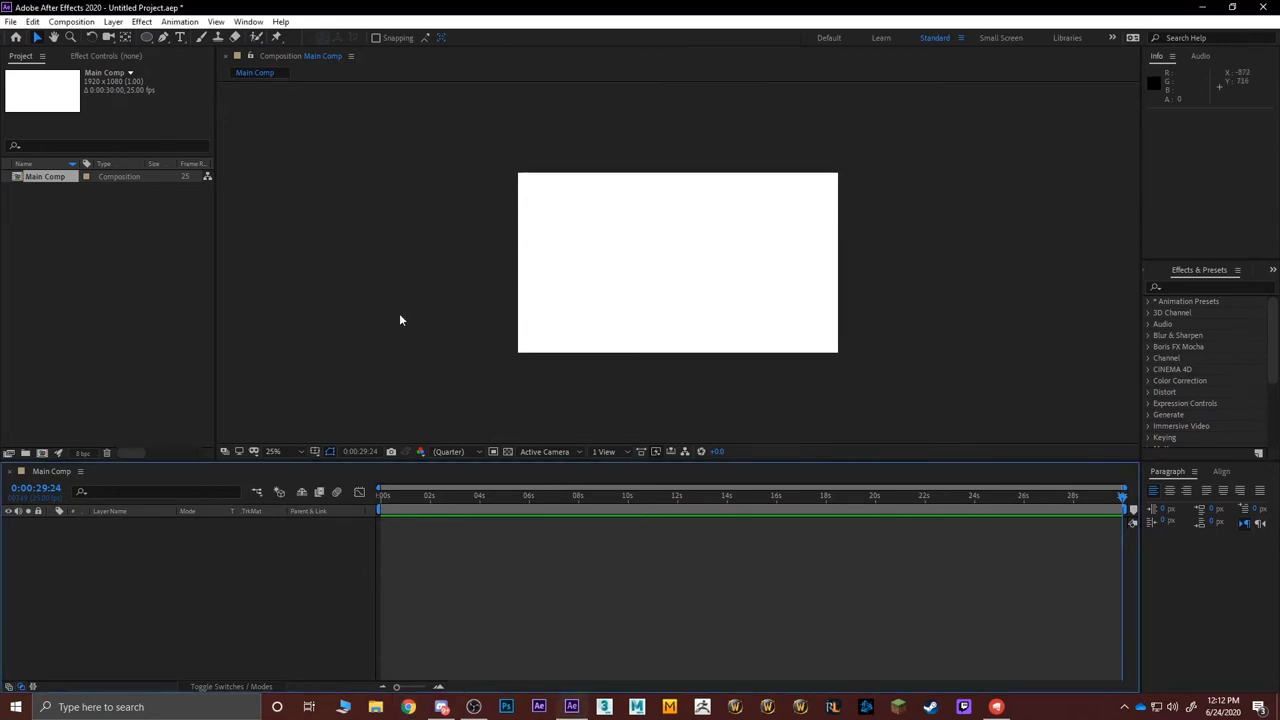
Return the current time to 0:00:00:00 and examine Main Comp's time ruler at different scales, down to single frames.
{"action": "left_click_drag", "start_coordinate": [395, 506], "coordinate": [305, 492]}
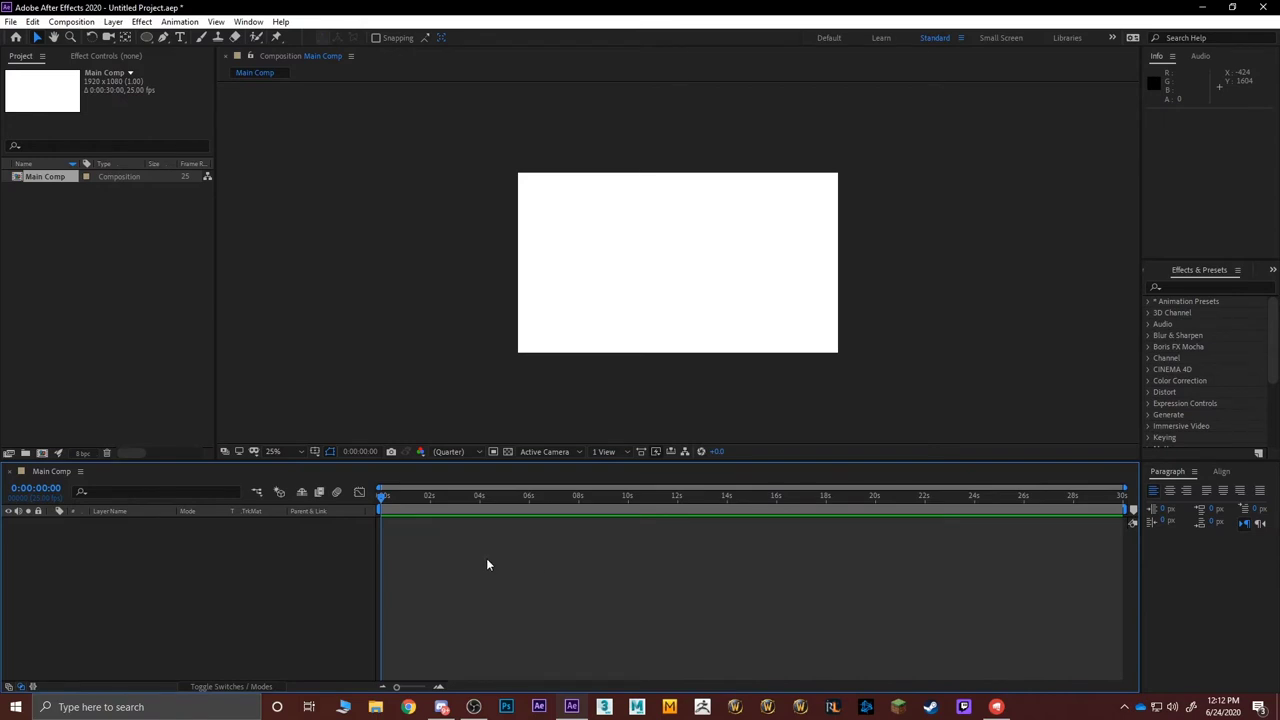
{"action": "scroll", "coordinate": [487, 565], "scroll_direction": "up", "scroll_amount": 2}
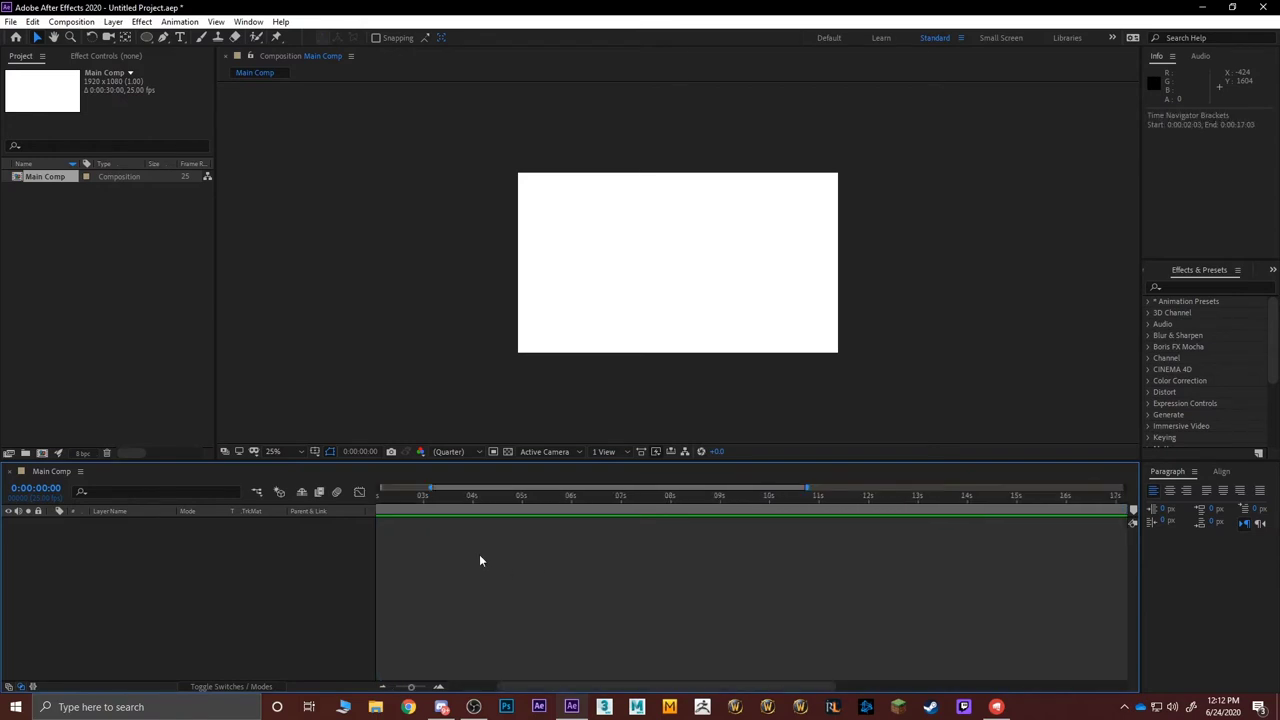
{"action": "scroll", "coordinate": [480, 585], "scroll_direction": "down", "scroll_amount": 4}
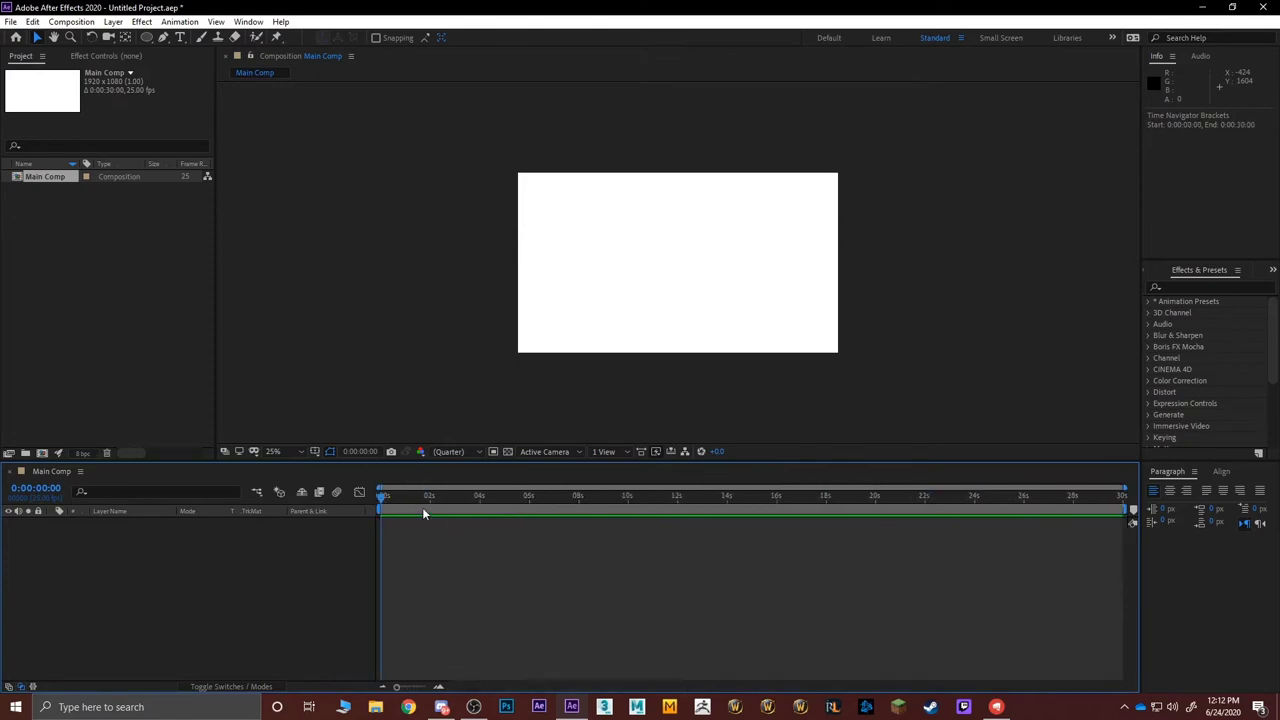
{"action": "scroll", "coordinate": [440, 540], "scroll_direction": "up", "scroll_amount": 2}
{"action": "scroll", "coordinate": [440, 540], "scroll_direction": "down", "scroll_amount": 2}
{"action": "scroll", "coordinate": [442, 537], "scroll_direction": "up", "scroll_amount": 2}
{"action": "scroll", "coordinate": [434, 498], "scroll_direction": "left", "scroll_amount": 2}
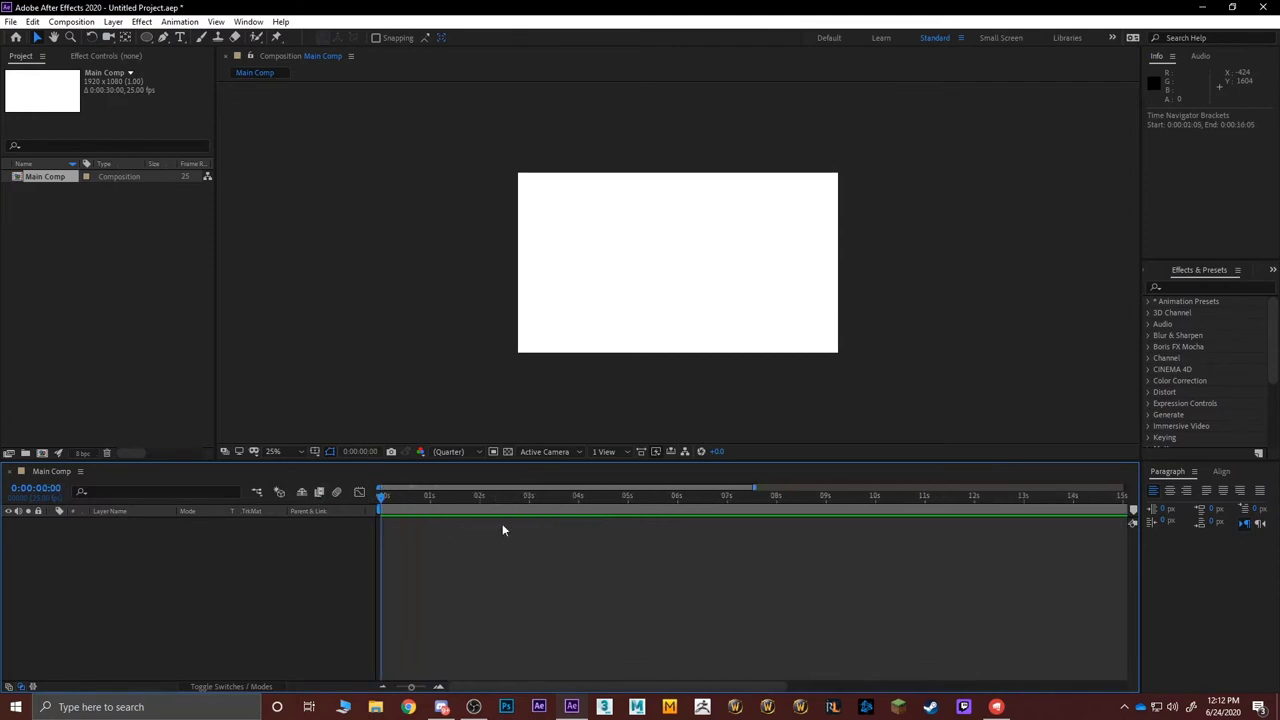
{"action": "scroll", "coordinate": [418, 524], "scroll_direction": "up", "scroll_amount": 2}
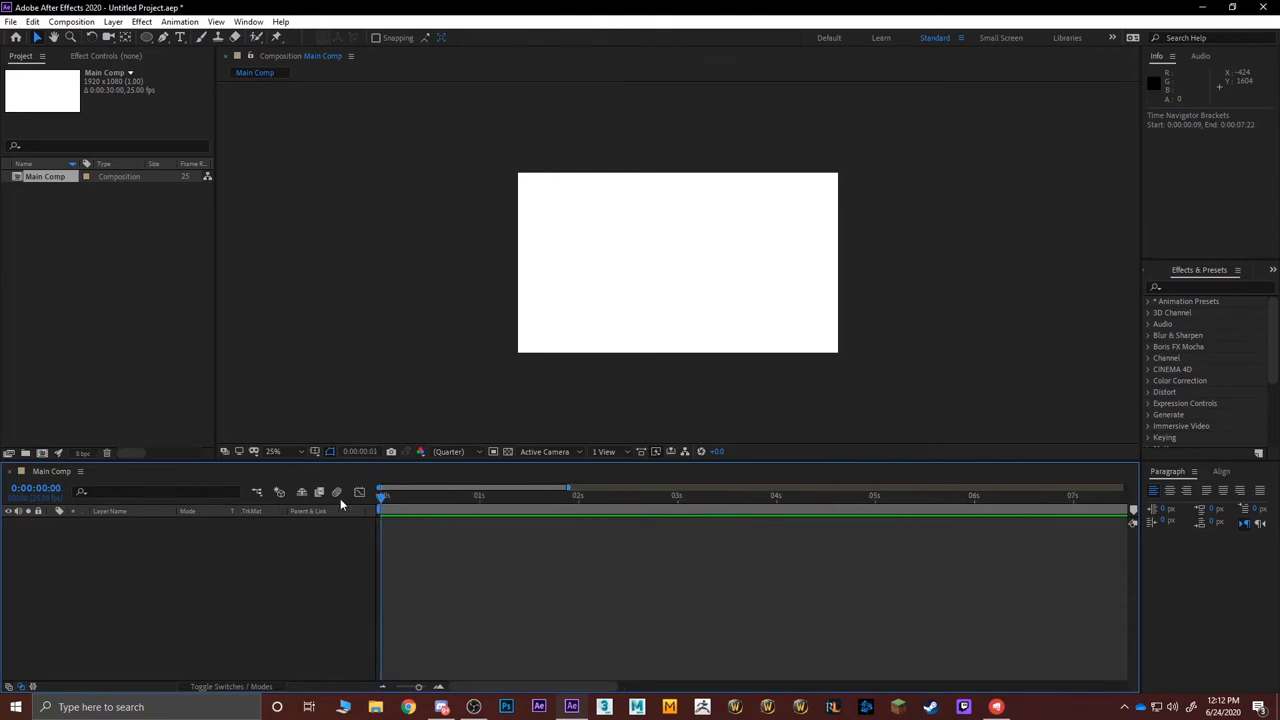
{"action": "scroll", "coordinate": [483, 552], "scroll_direction": "up", "scroll_amount": 2}
{"action": "scroll", "coordinate": [452, 511], "scroll_direction": "left", "scroll_amount": 1}
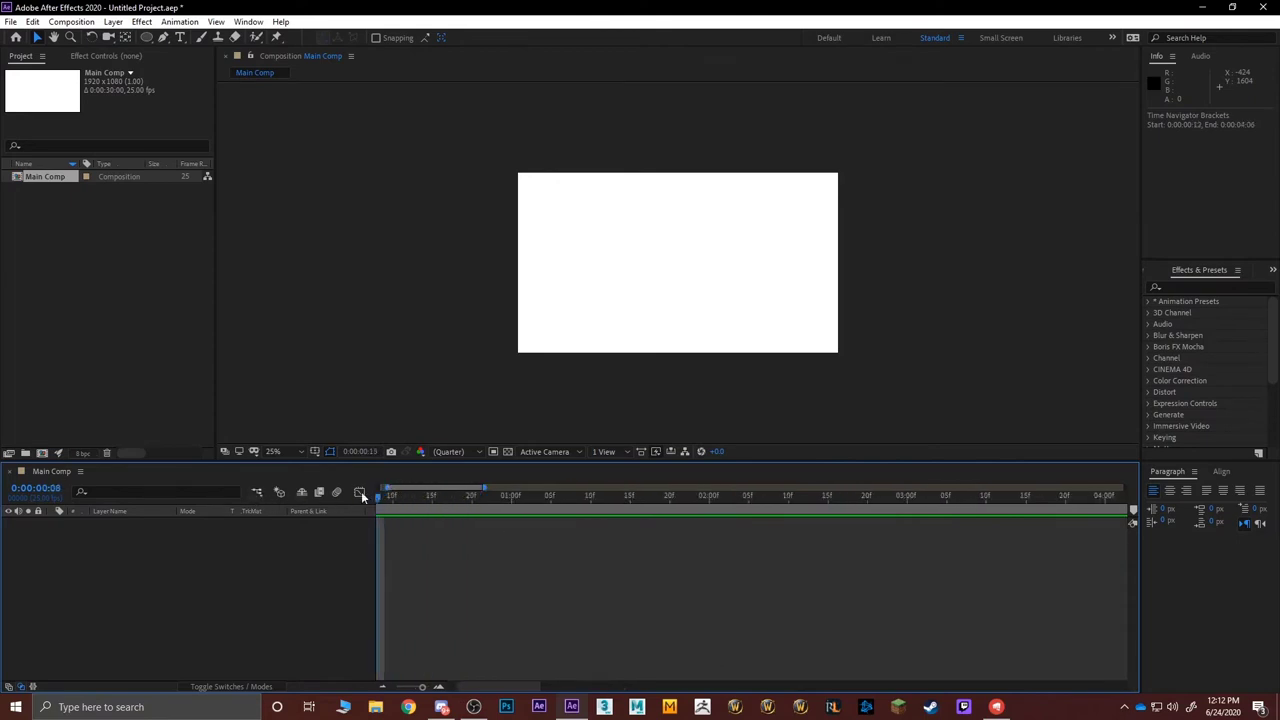
Scrub through the first second of Main Comp and set the current time to 0:00:01:00.
{"action": "left_click_drag", "start_coordinate": [395, 497], "coordinate": [576, 504]}
{"action": "key", "text": "Page_Down"}
{"action": "key", "text": "Page_Down"}
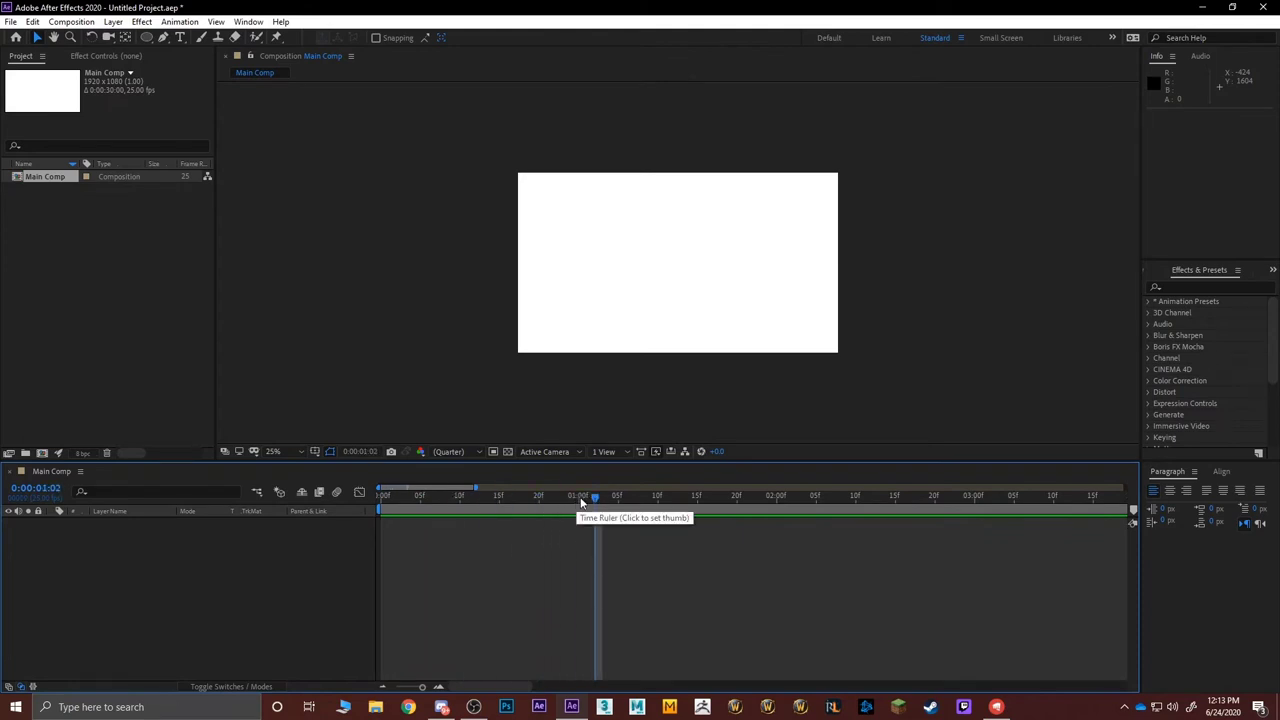
{"action": "left_click", "coordinate": [583, 502]}
{"action": "left_click_drag", "start_coordinate": [583, 502], "coordinate": [578, 502]}
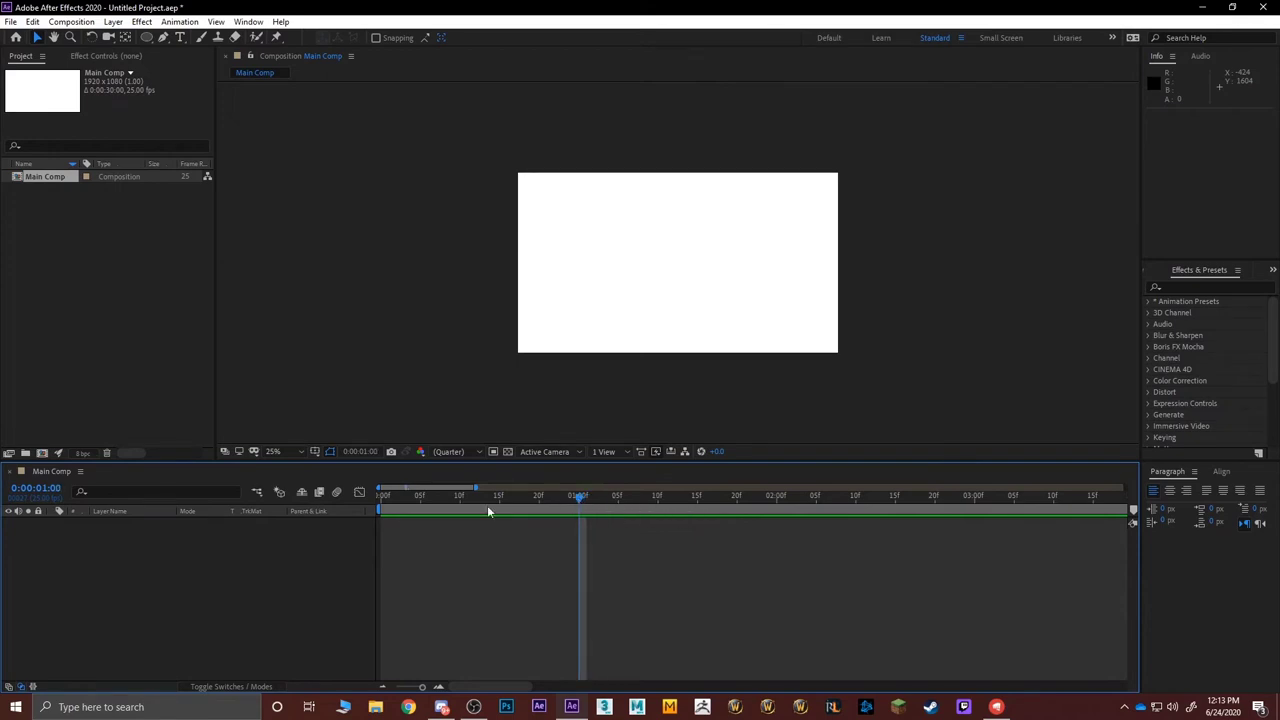
Show the time ruler frame by frame and move the current time from the start to 0:00:00:06.
{"action": "scroll", "coordinate": [420, 516], "scroll_direction": "up", "scroll_amount": 3}
{"action": "left_click_drag", "start_coordinate": [447, 508], "coordinate": [382, 502]}
{"action": "scroll", "coordinate": [446, 509], "scroll_direction": "up", "scroll_amount": 2}
{"action": "left_click", "coordinate": [382, 494]}
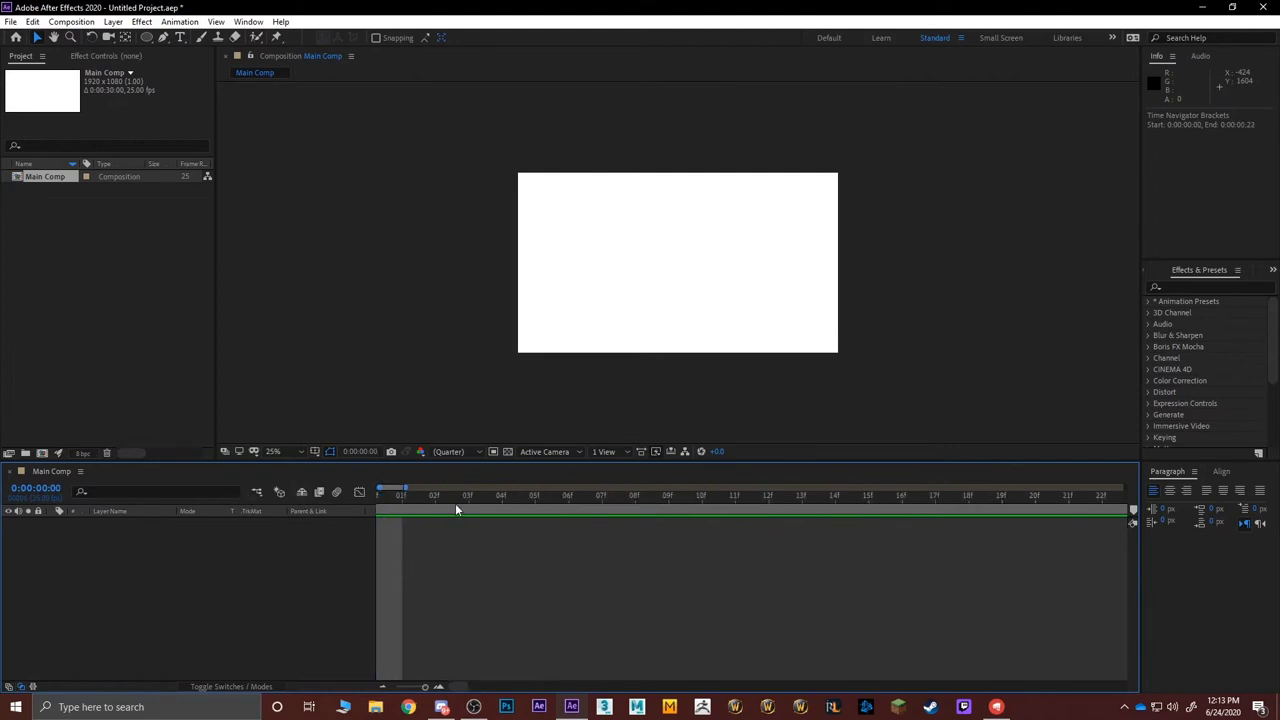
{"action": "scroll", "coordinate": [400, 505], "scroll_direction": "up", "scroll_amount": 1}
{"action": "left_click_drag", "start_coordinate": [391, 503], "coordinate": [598, 509]}
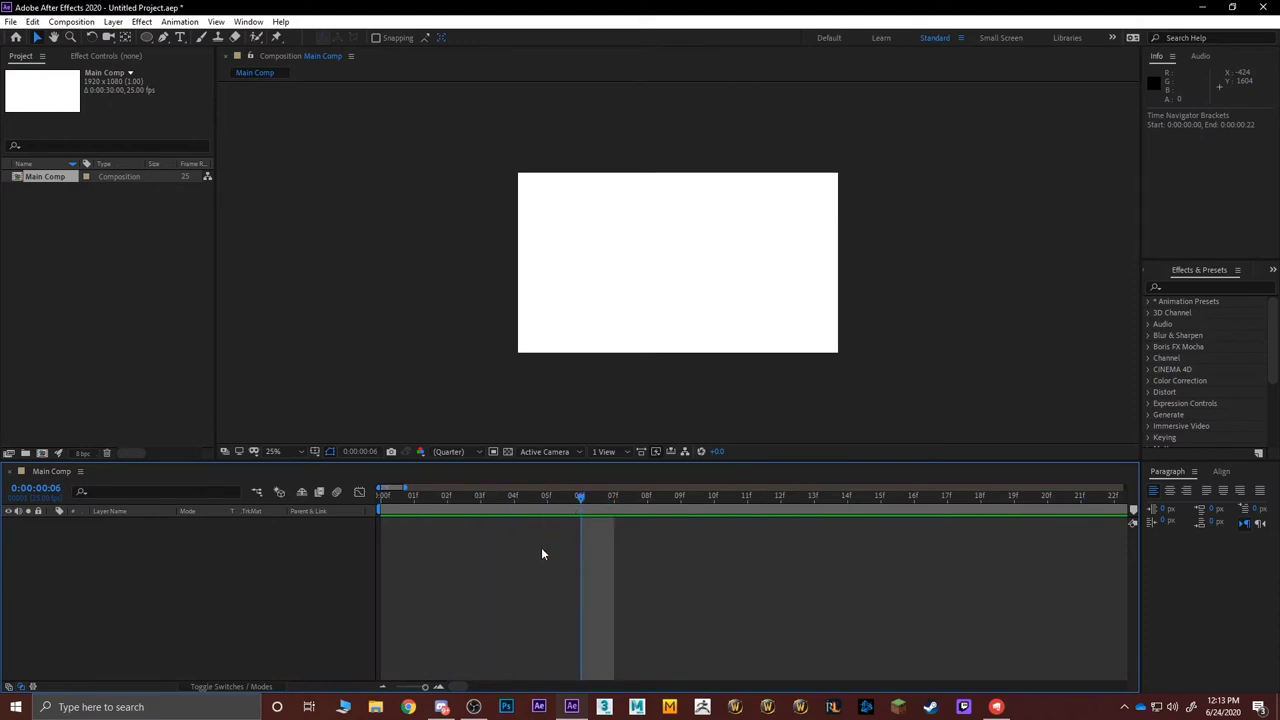
Try the timeline's zoom slider and time navigator, then show the composition's full 30 seconds again.
{"action": "scroll", "coordinate": [532, 562], "scroll_direction": "right", "scroll_amount": 5}
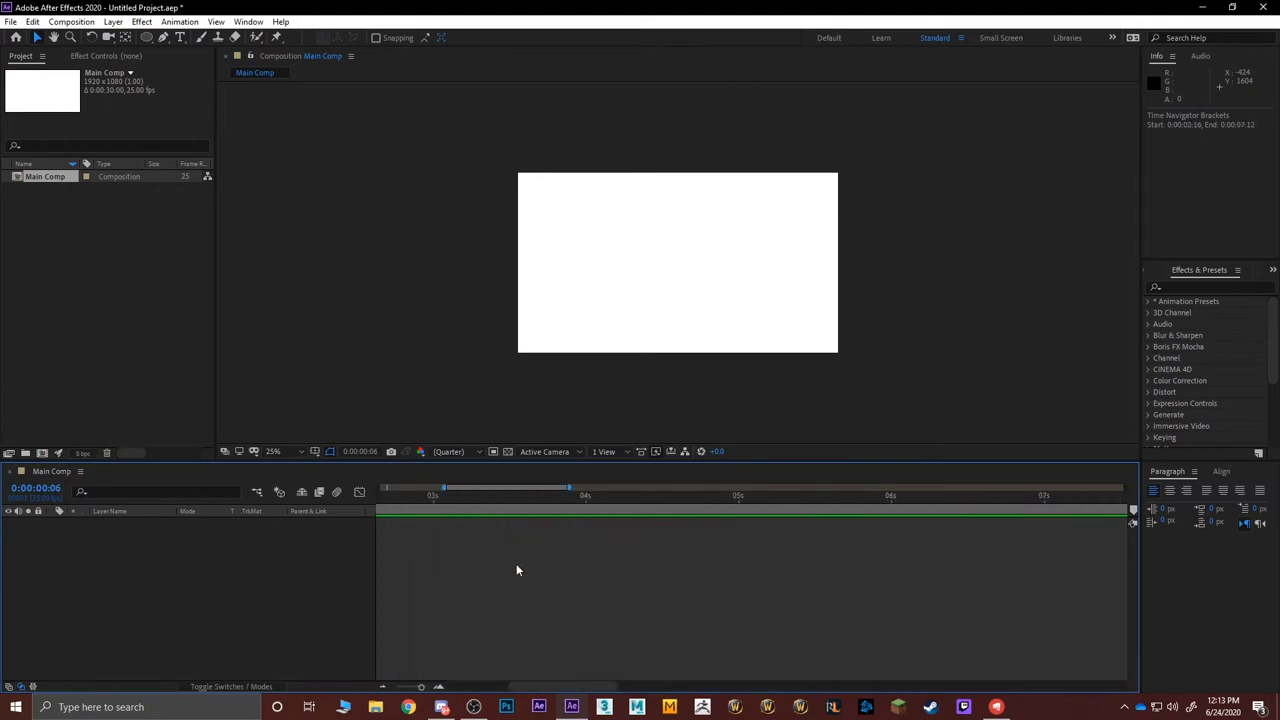
{"action": "scroll", "coordinate": [474, 564], "scroll_direction": "down", "scroll_amount": 5}
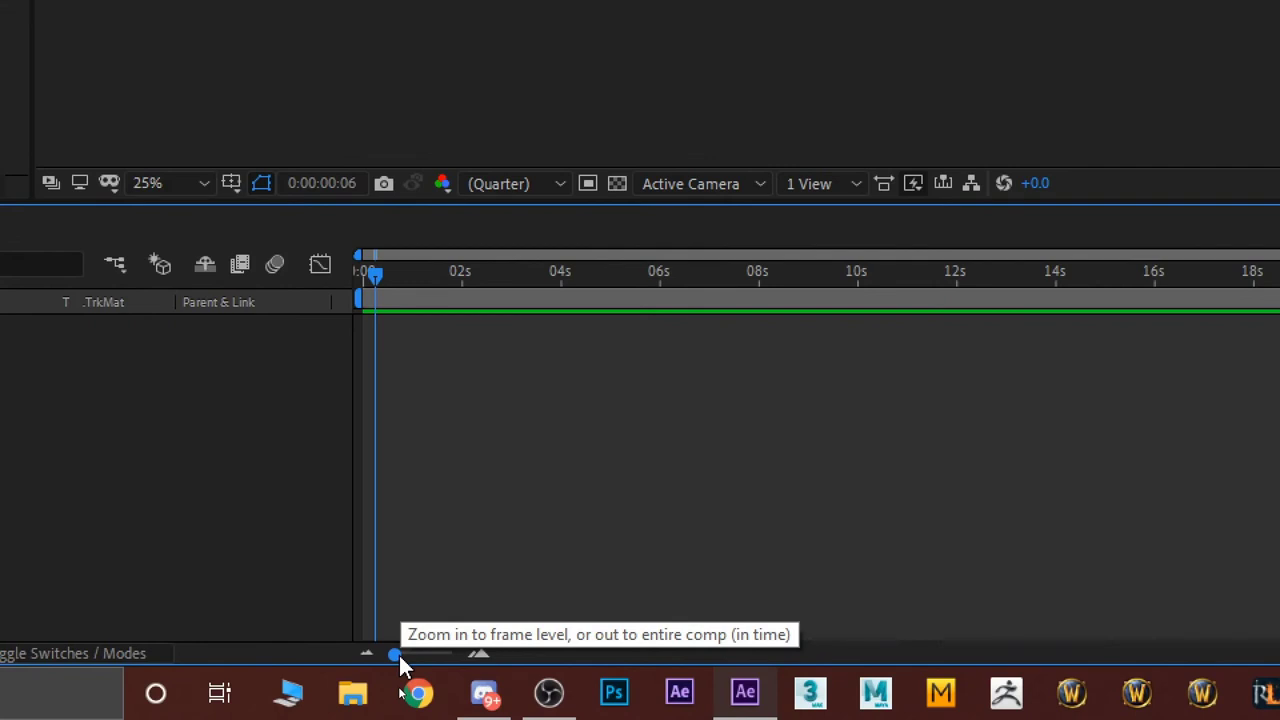
{"action": "mouse_move", "coordinate": [399, 658]}
{"action": "left_mouse_down"}
{"action": "mouse_move", "coordinate": [464, 660]}
{"action": "mouse_move", "coordinate": [394, 658]}
{"action": "left_mouse_up"}
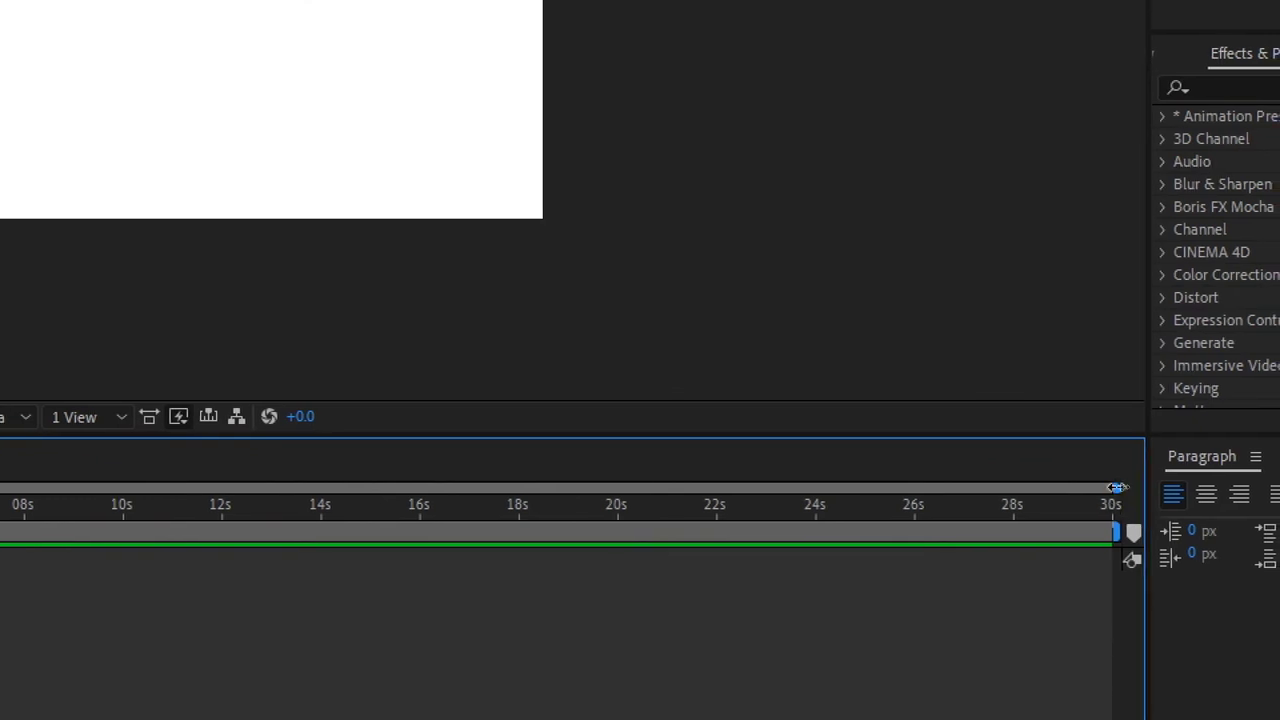
{"action": "left_click_drag", "start_coordinate": [1116, 485], "coordinate": [0, 487]}
{"action": "left_click_drag", "start_coordinate": [160, 487], "coordinate": [1006, 460]}
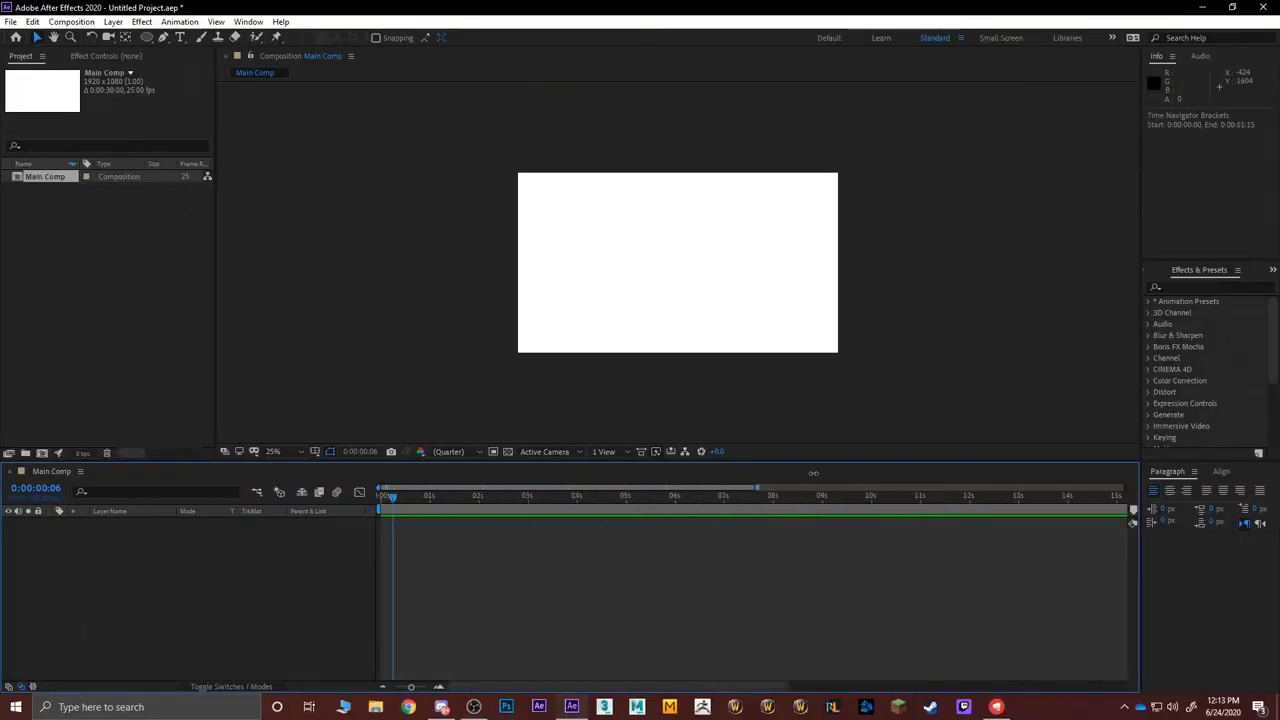
{"action": "left_click_drag", "start_coordinate": [813, 473], "coordinate": [1125, 490]}
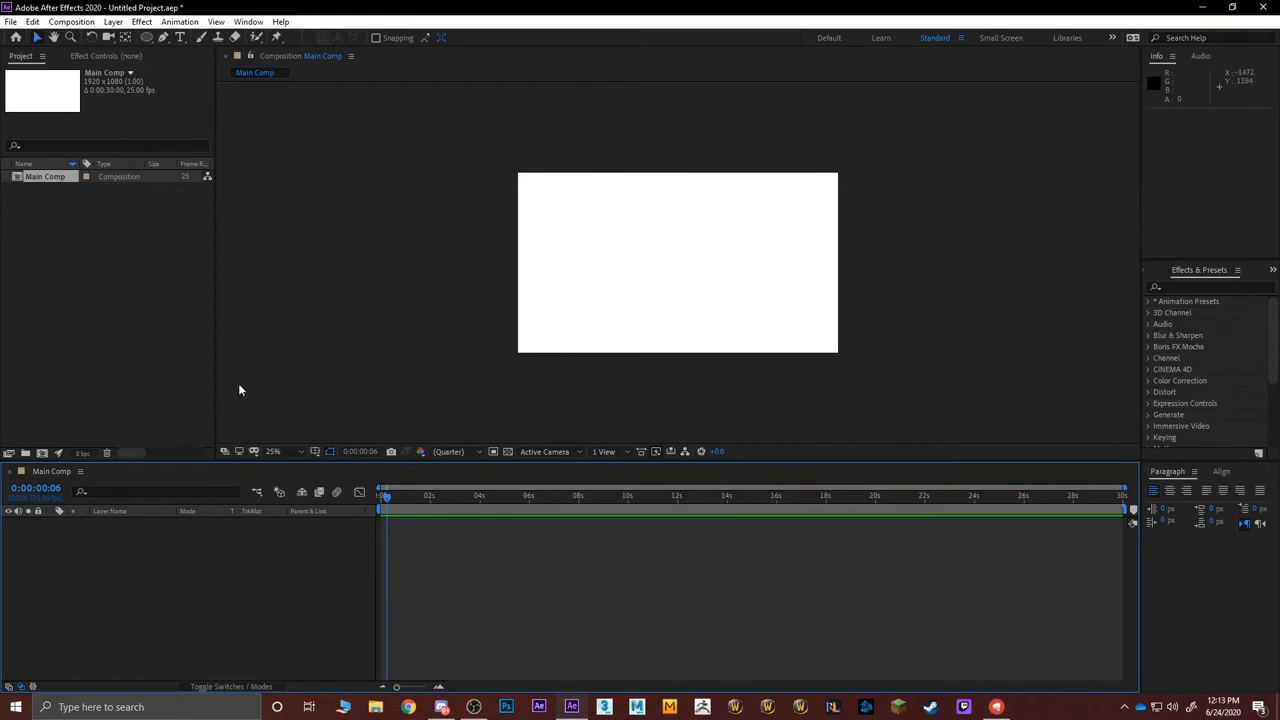
Import Man.jpeg from the Media folder into the project and select it.
{"action": "left_click", "coordinate": [132, 374]}
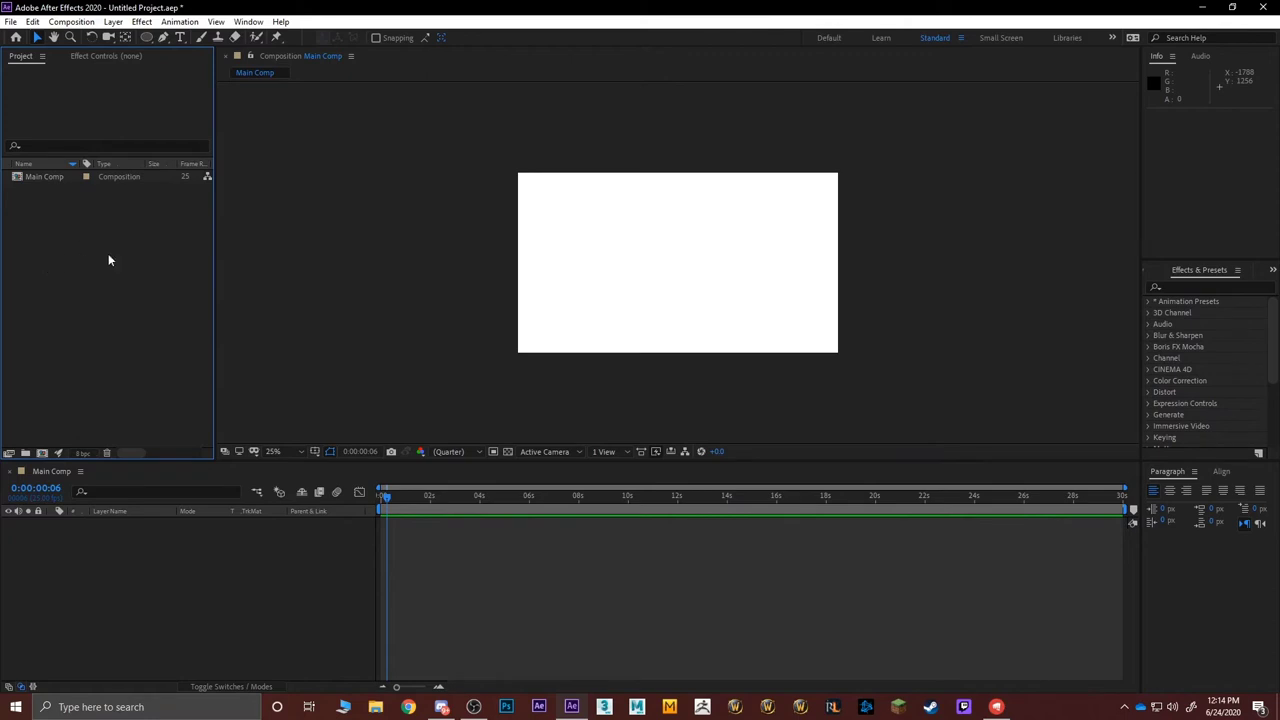
{"action": "double_click", "coordinate": [84, 288]}
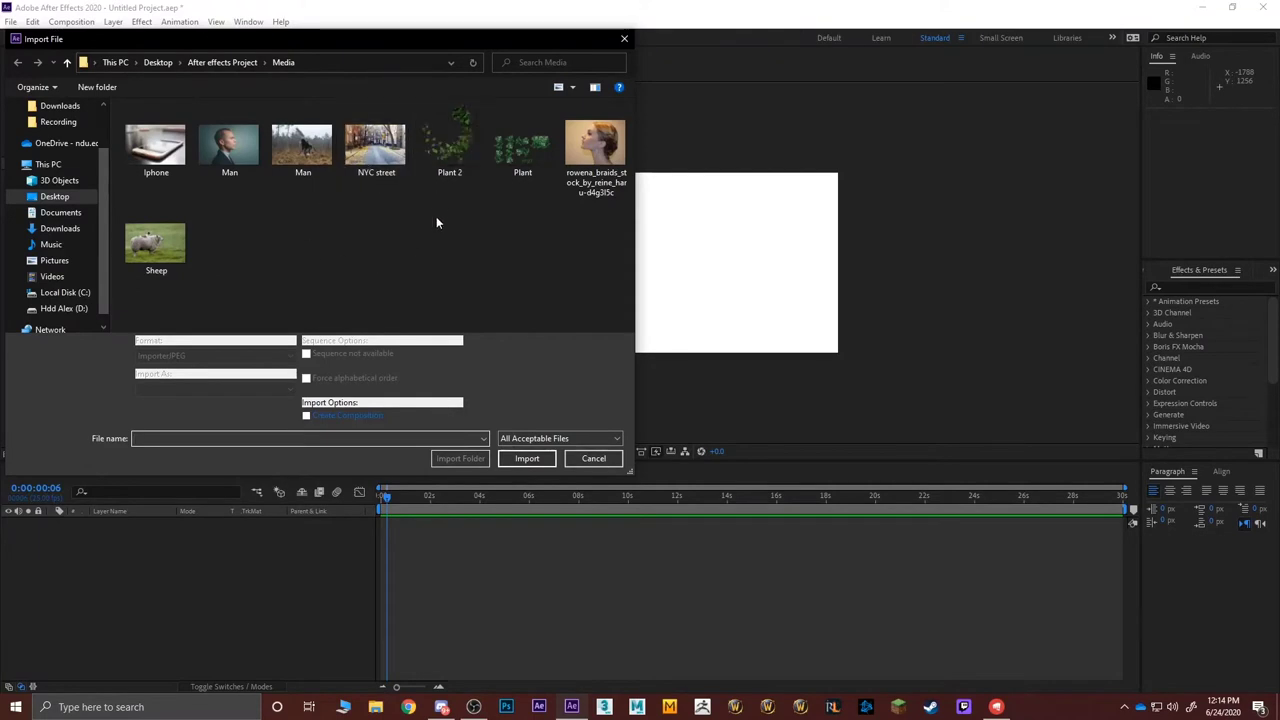
{"action": "left_click", "coordinate": [310, 168]}
{"action": "left_click", "coordinate": [527, 458]}
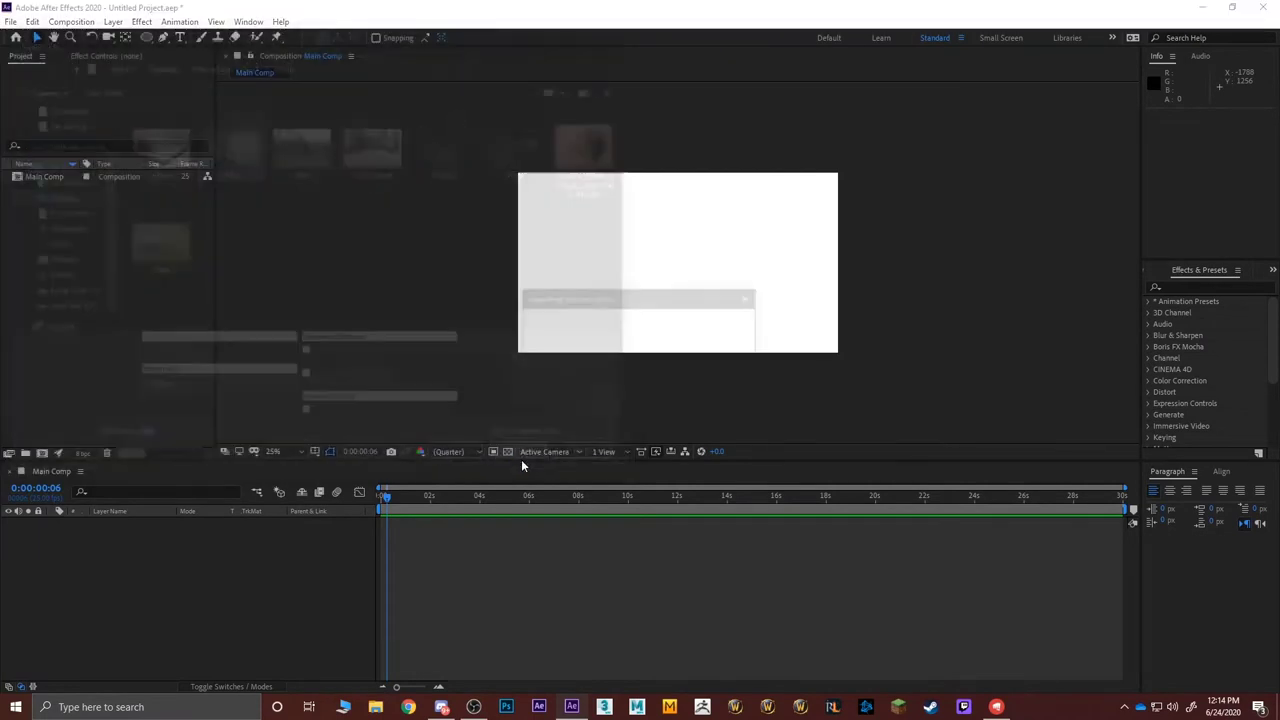
{"action": "left_click", "coordinate": [56, 210]}
{"action": "left_click", "coordinate": [35, 178]}
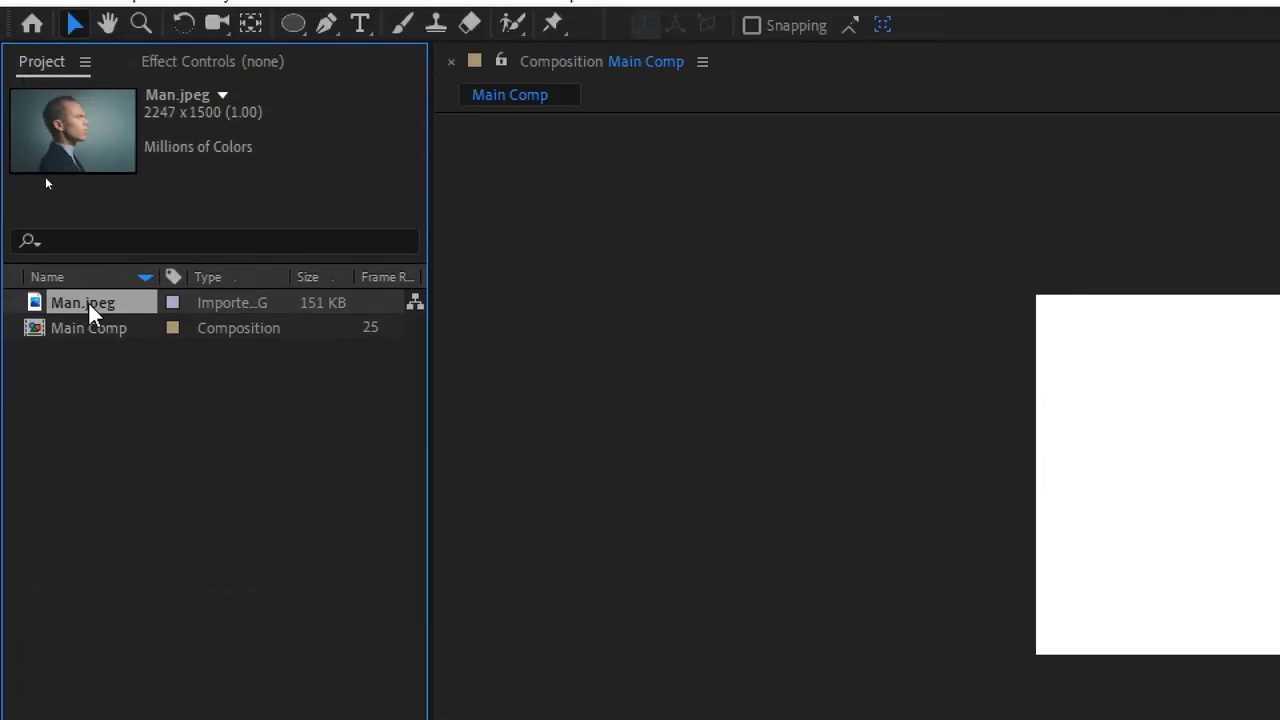
Widen the project area to show more item columns and add Man.jpeg to Main Comp near the frame's center.
{"action": "left_click_drag", "start_coordinate": [428, 377], "coordinate": [640, 382]}
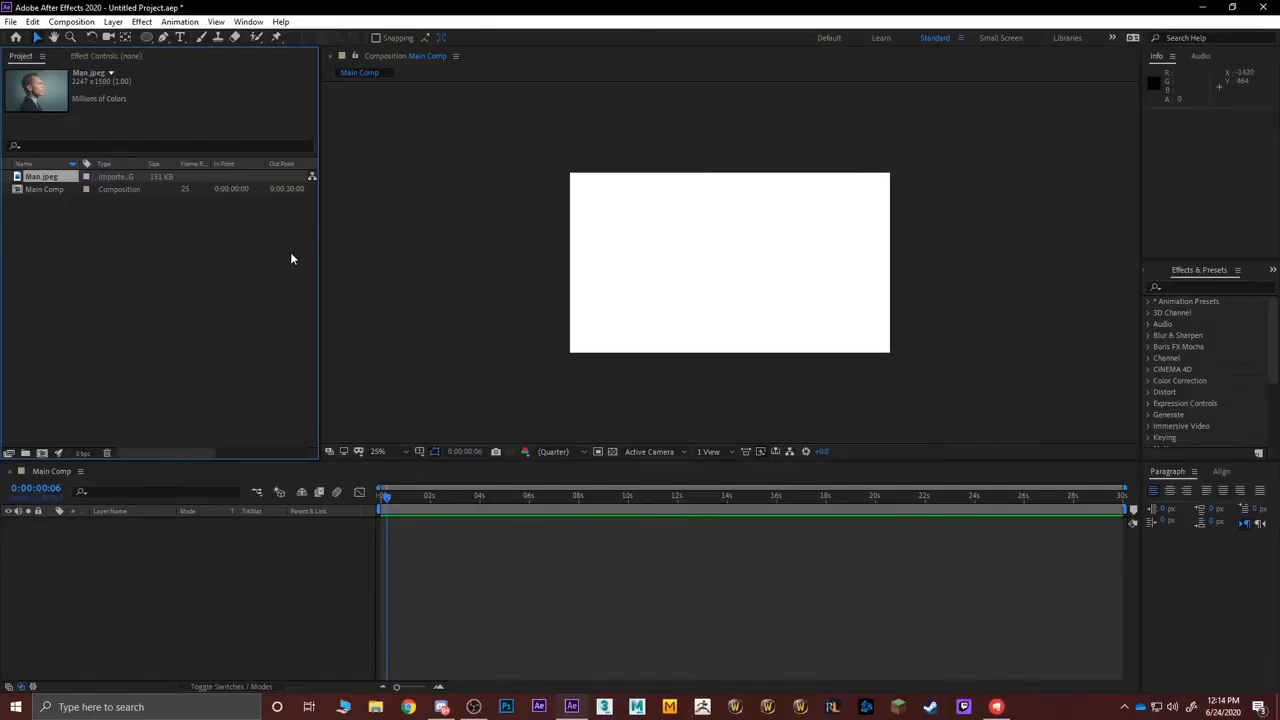
{"action": "left_click", "coordinate": [578, 477]}
{"action": "left_click", "coordinate": [44, 177]}
{"action": "left_click_drag", "start_coordinate": [44, 177], "coordinate": [722, 276]}
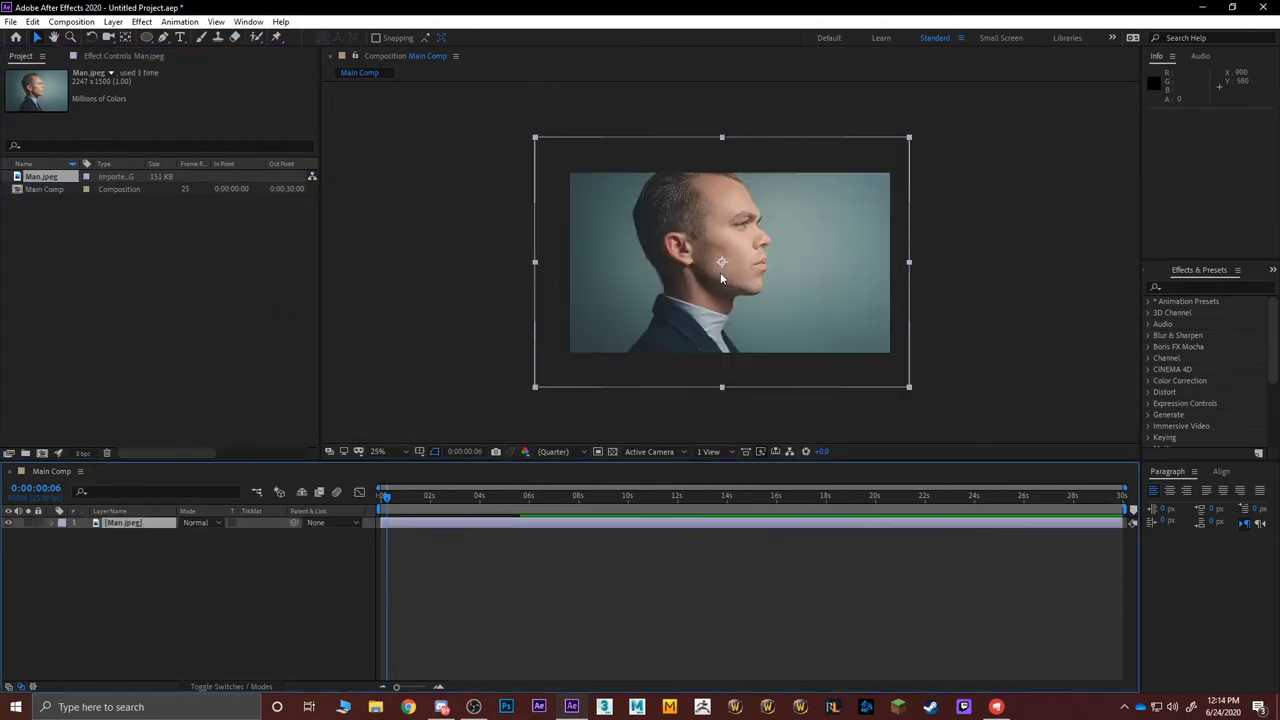
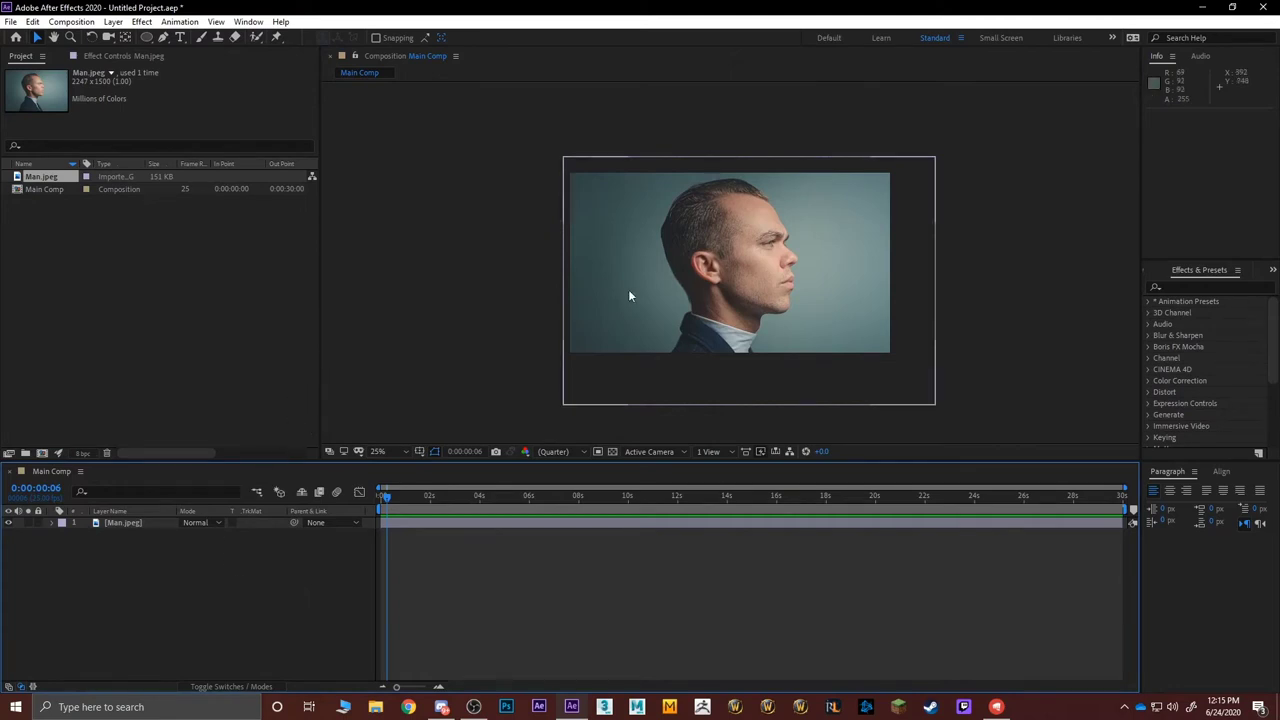
Move the Man.jpeg layer to position 976, 668 in the frame and deselect it.
{"action": "left_click", "coordinate": [128, 523]}
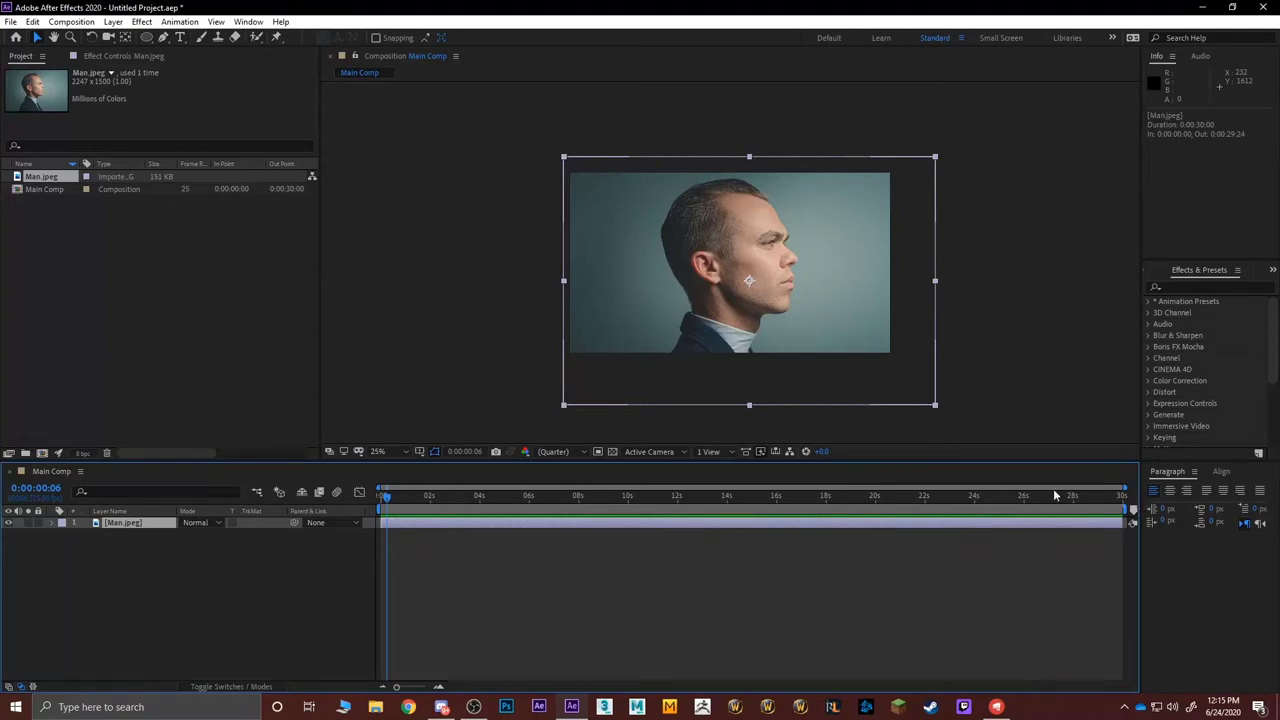
{"action": "mouse_move", "coordinate": [769, 371]}
{"action": "left_mouse_down"}
{"action": "mouse_move", "coordinate": [752, 357]}
{"action": "mouse_move", "coordinate": [752, 375]}
{"action": "left_mouse_up"}
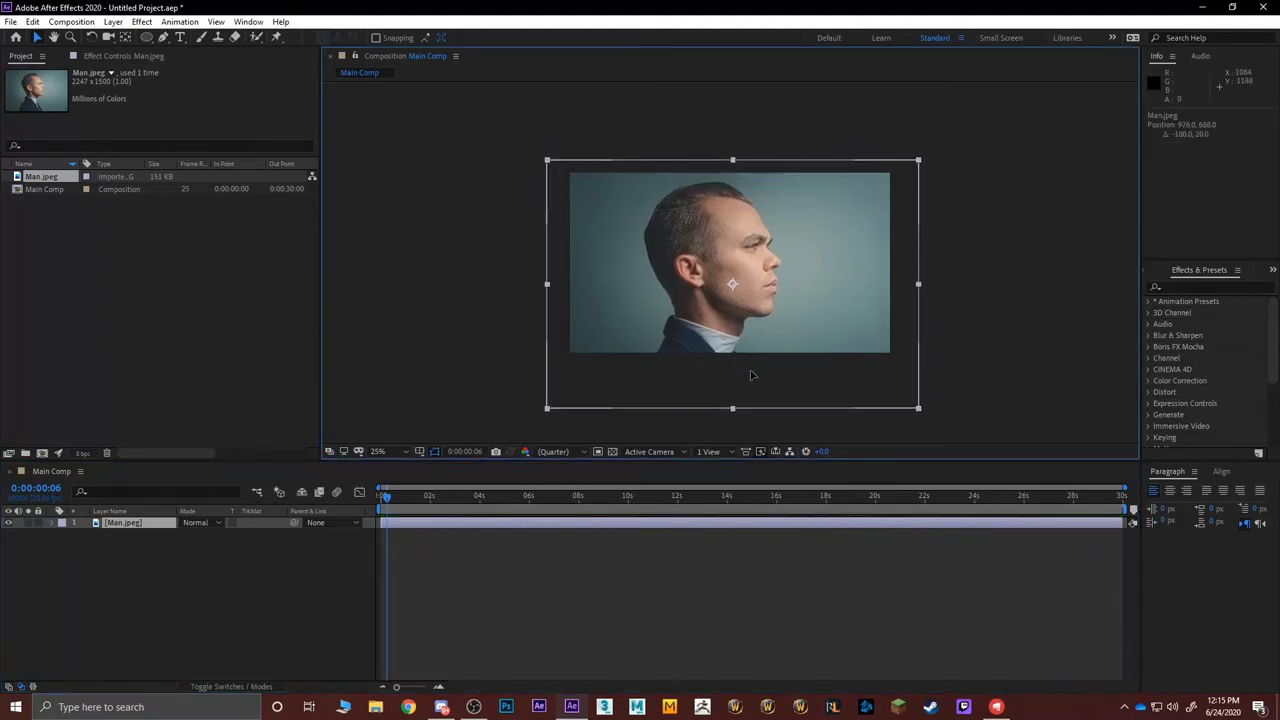
{"action": "left_click", "coordinate": [698, 595]}
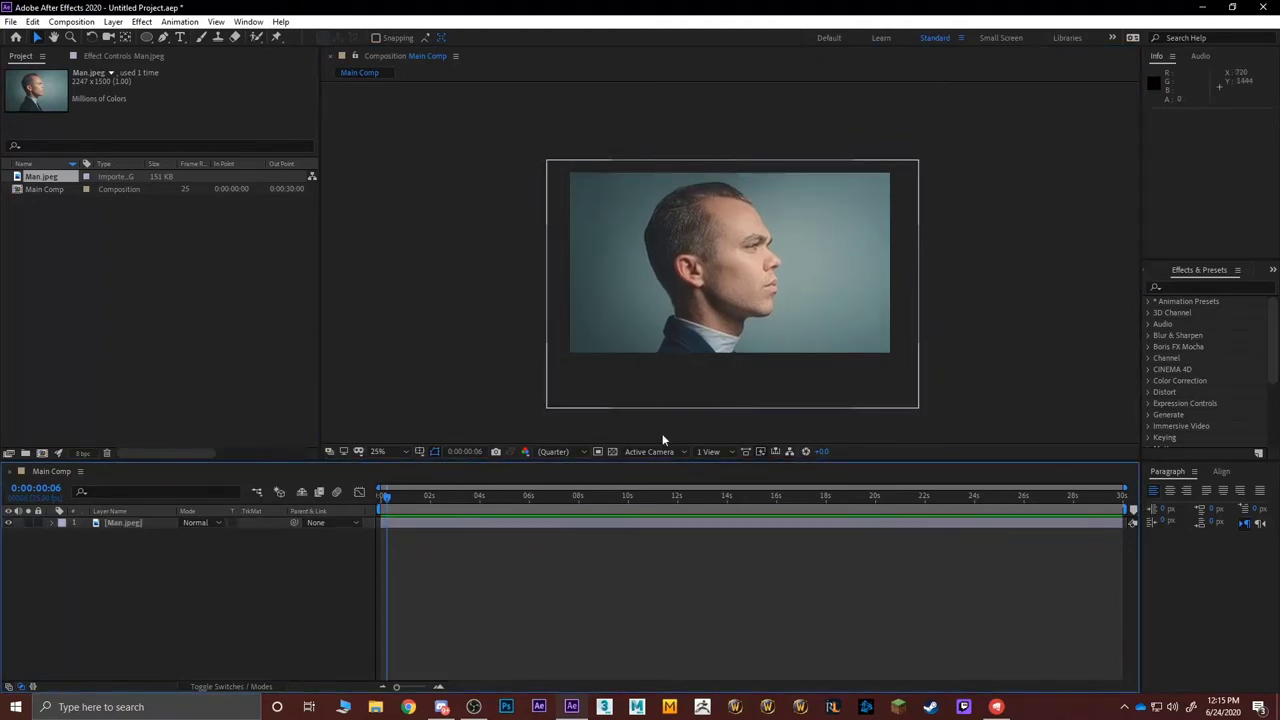
Scrub through Main Comp and shift the Man.jpeg layer earlier in time so it ends at 0:00:13:24.
{"action": "left_click_drag", "start_coordinate": [391, 496], "coordinate": [934, 496]}
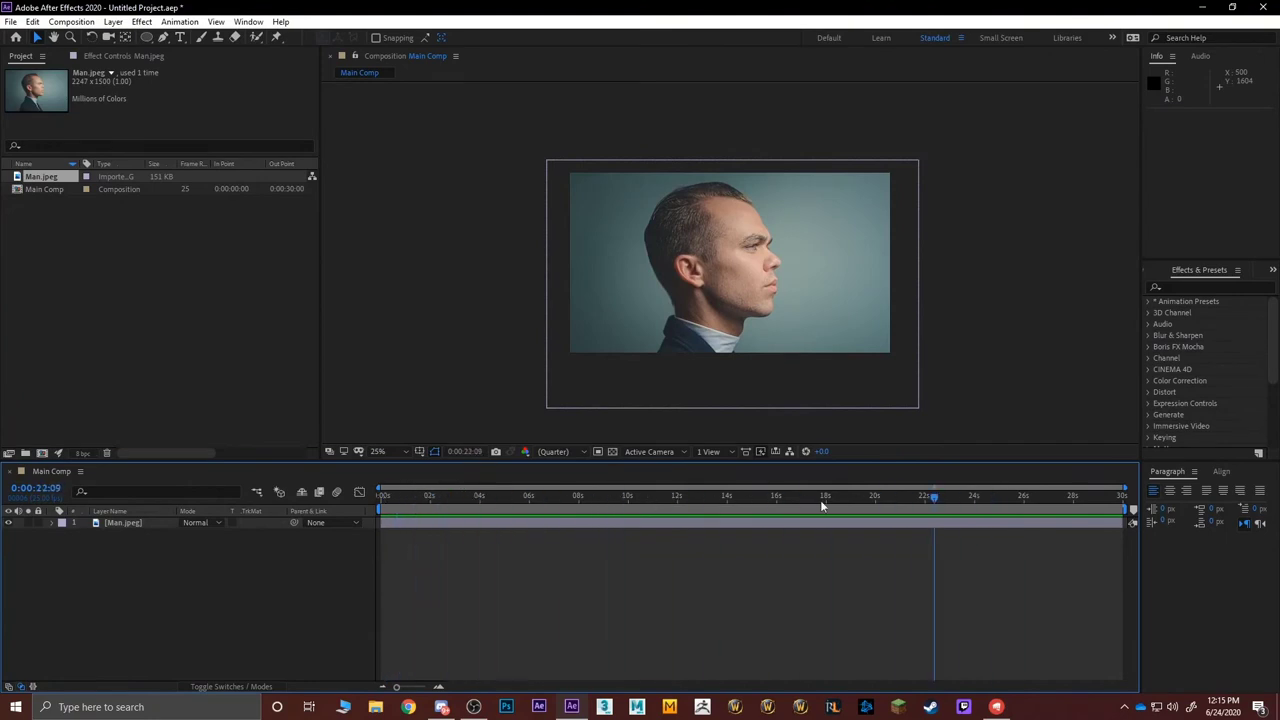
{"action": "left_click_drag", "start_coordinate": [822, 506], "coordinate": [605, 497]}
{"action": "left_click_drag", "start_coordinate": [523, 496], "coordinate": [730, 497]}
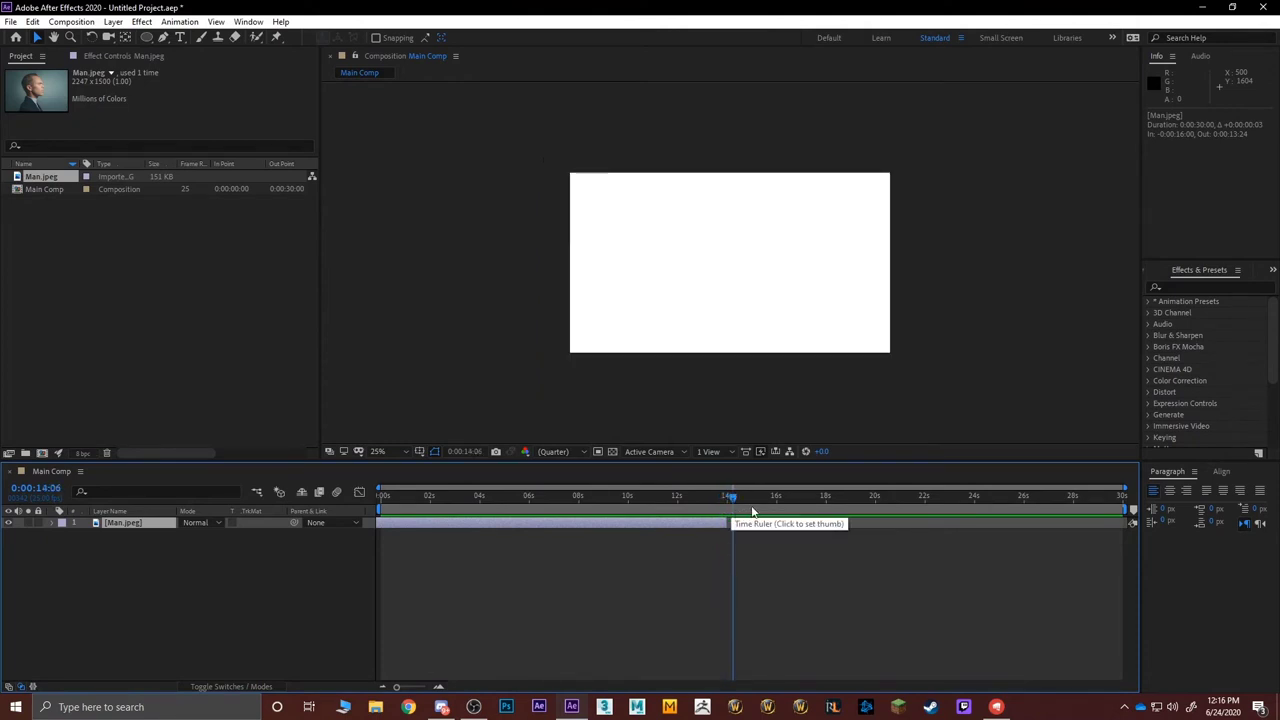
Scrub past the end of the Man.jpeg layer and back to 0:00:11:20, and deselect the layer.
{"action": "left_click", "coordinate": [741, 496]}
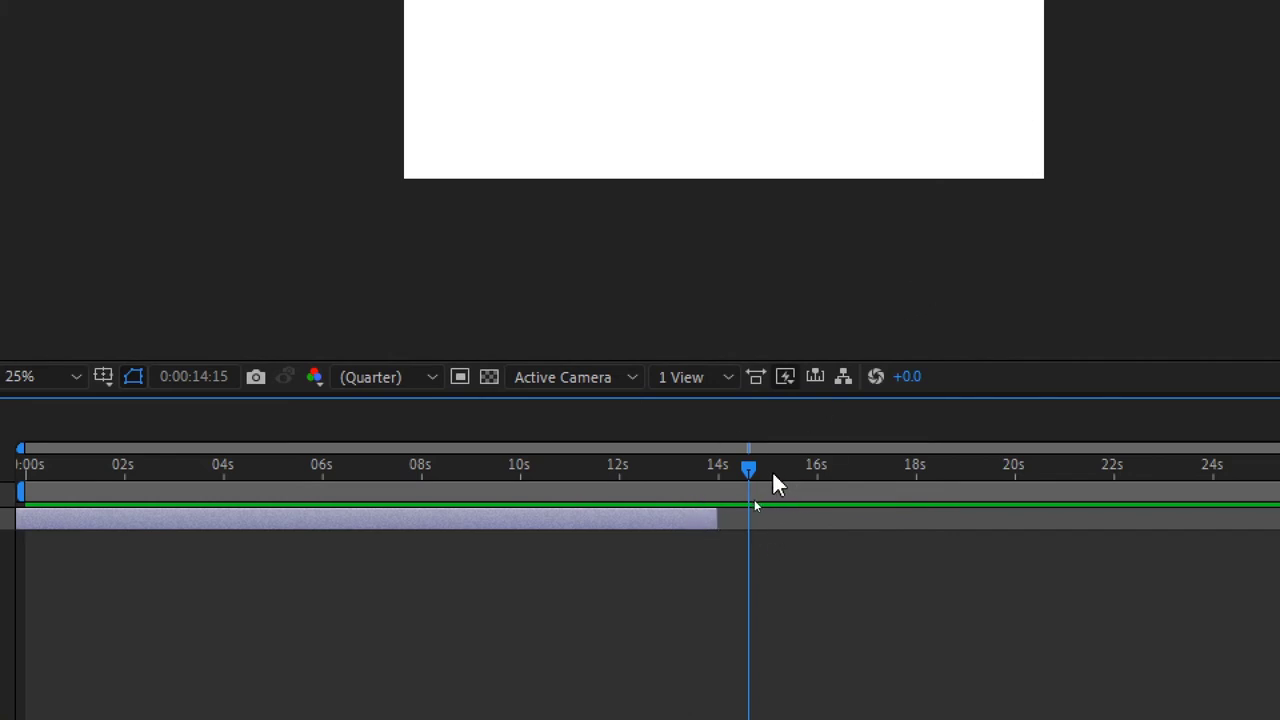
{"action": "mouse_move", "coordinate": [773, 473]}
{"action": "left_mouse_down"}
{"action": "mouse_move", "coordinate": [794, 478]}
{"action": "mouse_move", "coordinate": [775, 476]}
{"action": "left_mouse_up"}
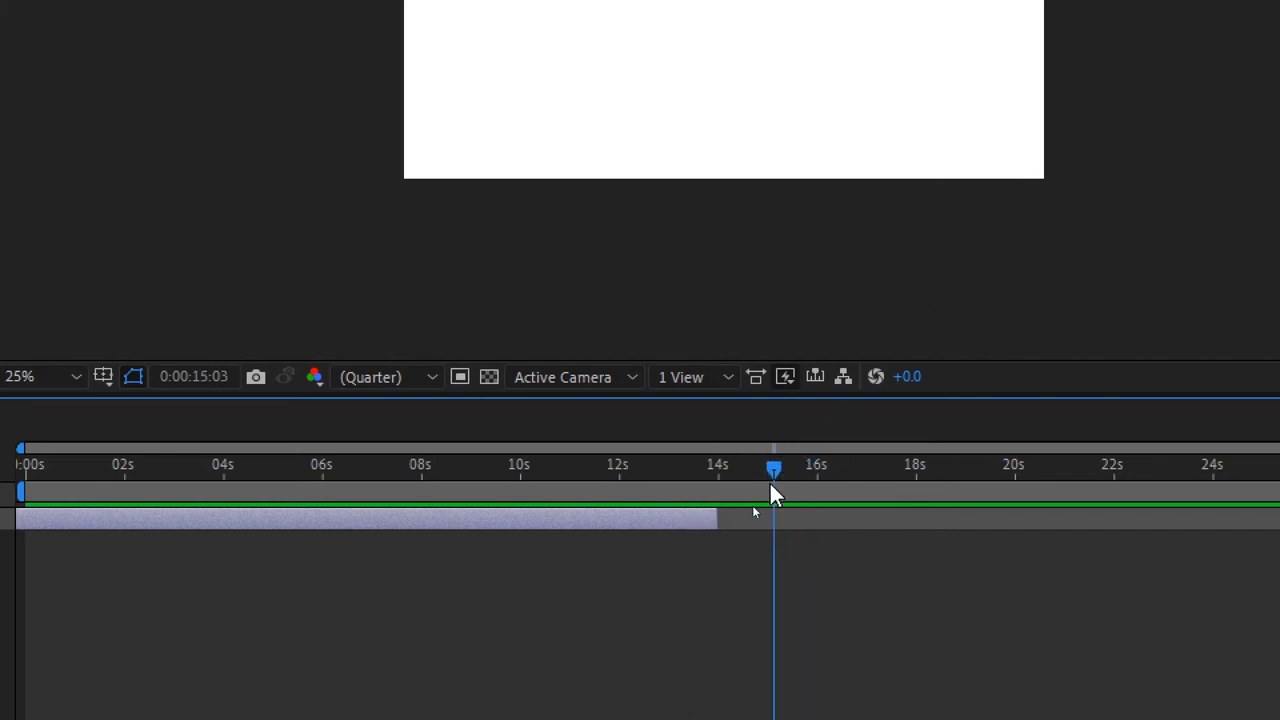
{"action": "left_click", "coordinate": [776, 474]}
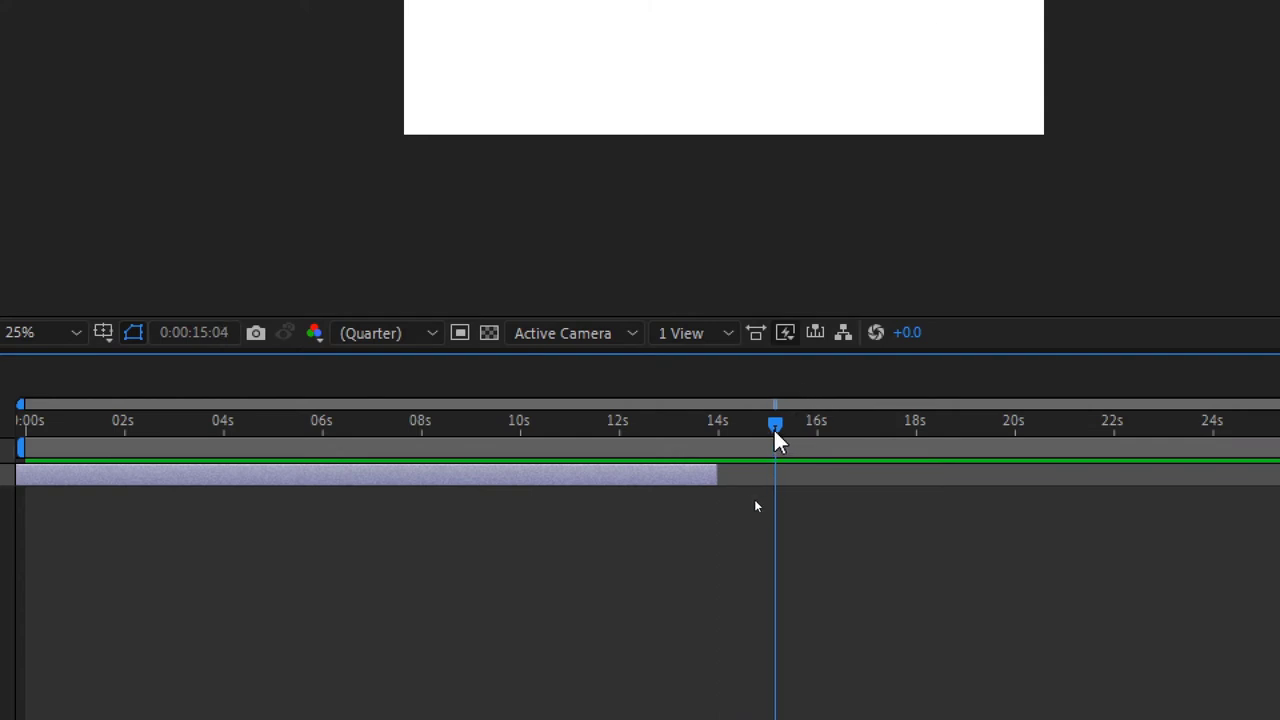
{"action": "left_click_drag", "start_coordinate": [774, 432], "coordinate": [610, 440]}
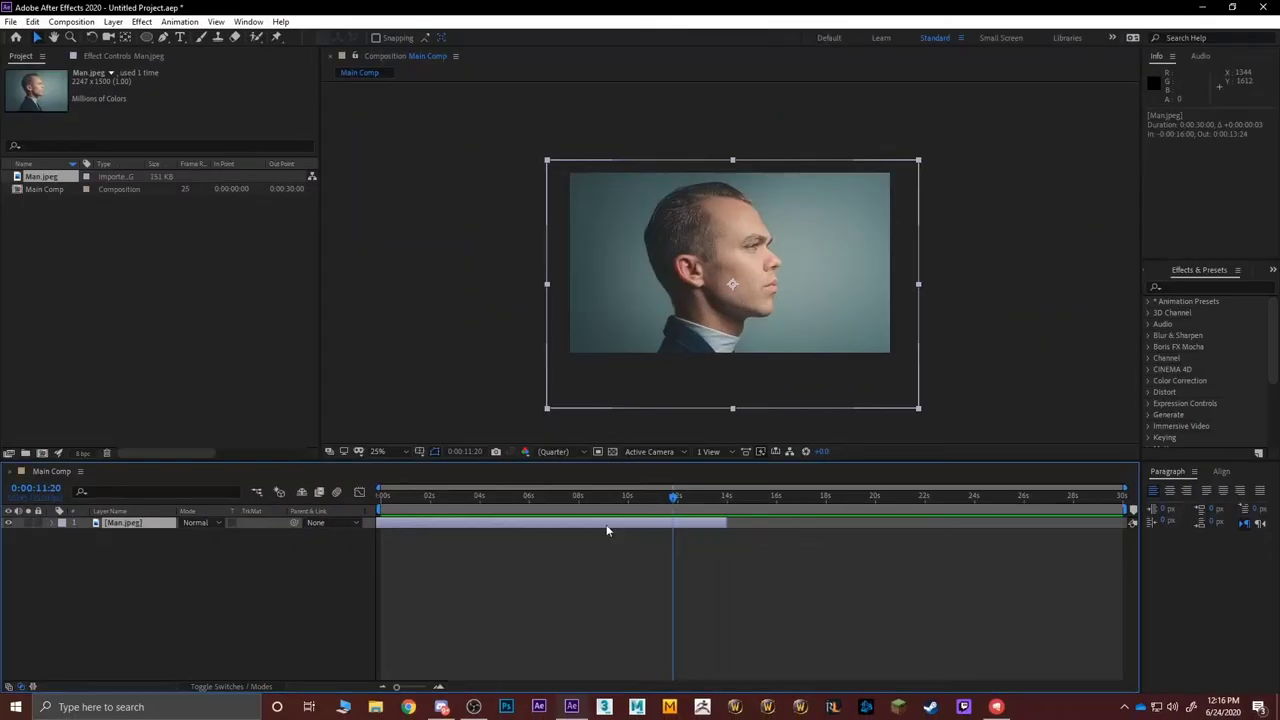
{"action": "left_click", "coordinate": [234, 570]}
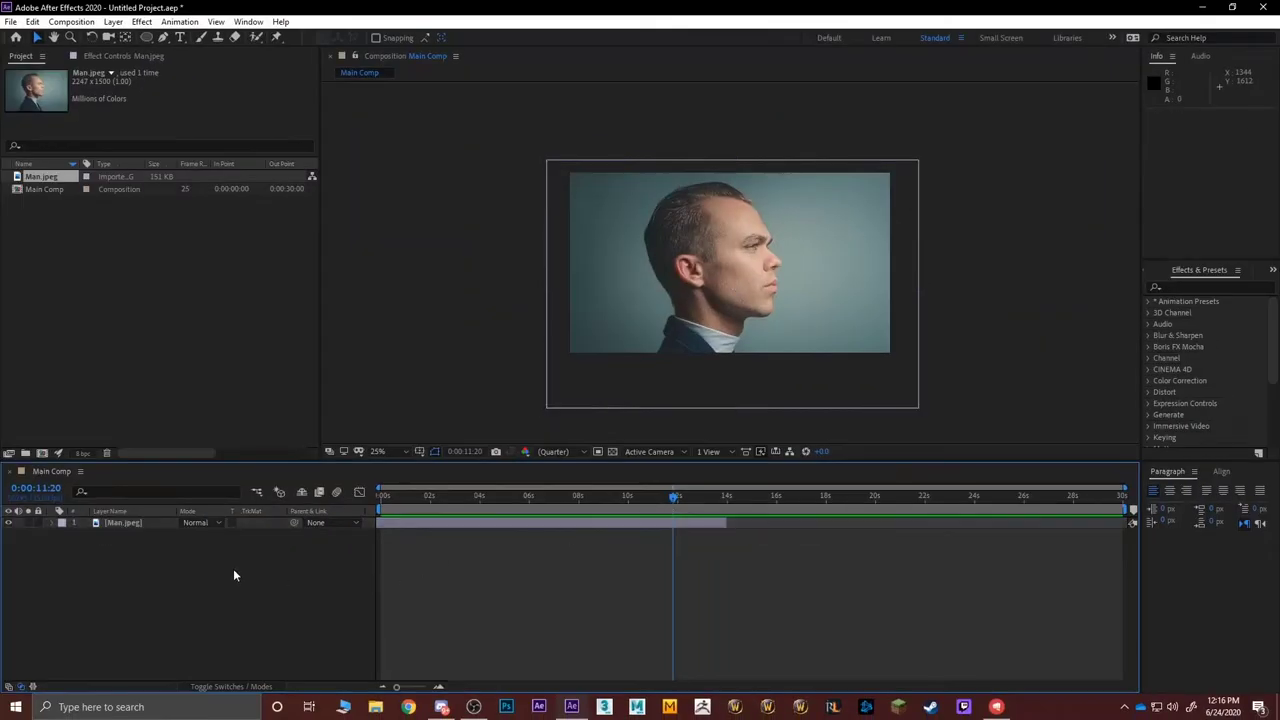
Import NYC street.jpg from the Media folder into the project.
{"action": "left_click", "coordinate": [137, 523]}
{"action": "left_click", "coordinate": [138, 540]}
{"action": "left_click", "coordinate": [155, 280]}
{"action": "double_click", "coordinate": [189, 286]}
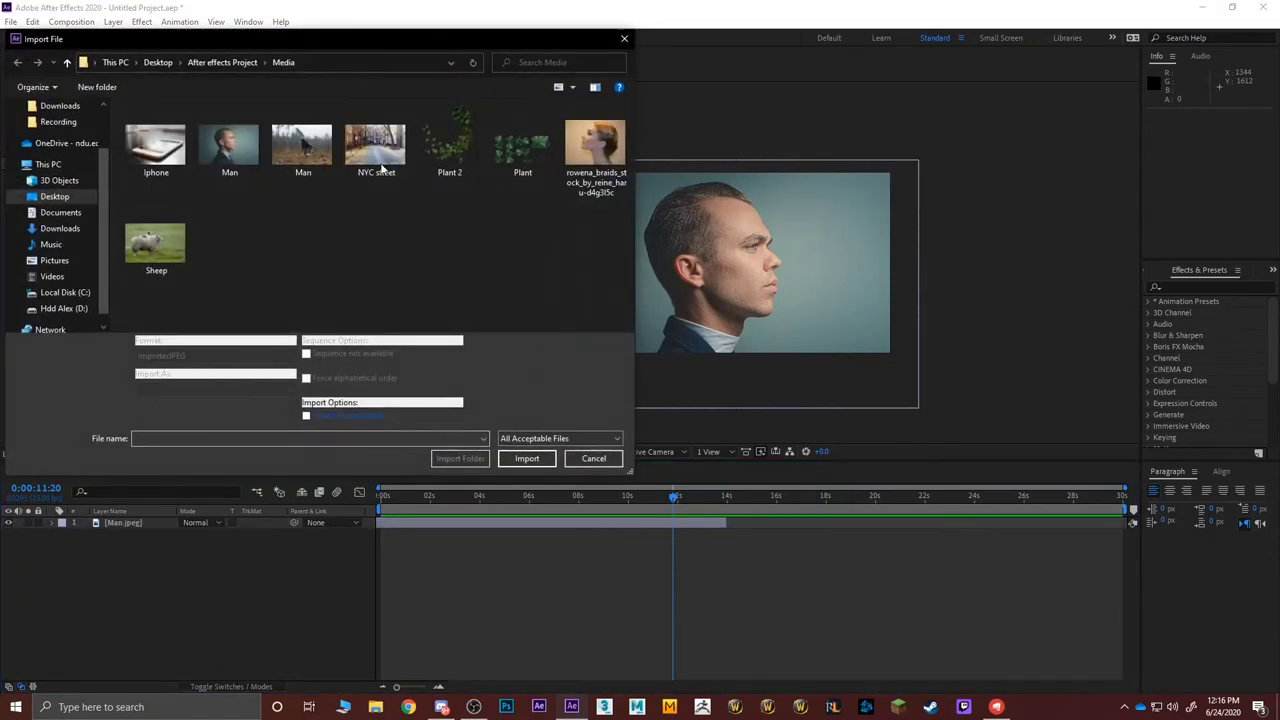
{"action": "double_click", "coordinate": [376, 141]}
Try NYC street.jpg as a layer centered in Main Comp and scaled to cover the frame, and delete the layer.
{"action": "left_click_drag", "start_coordinate": [68, 177], "coordinate": [735, 265]}
{"action": "left_click_drag", "start_coordinate": [806, 313], "coordinate": [936, 392]}
{"action": "left_click", "coordinate": [811, 586]}
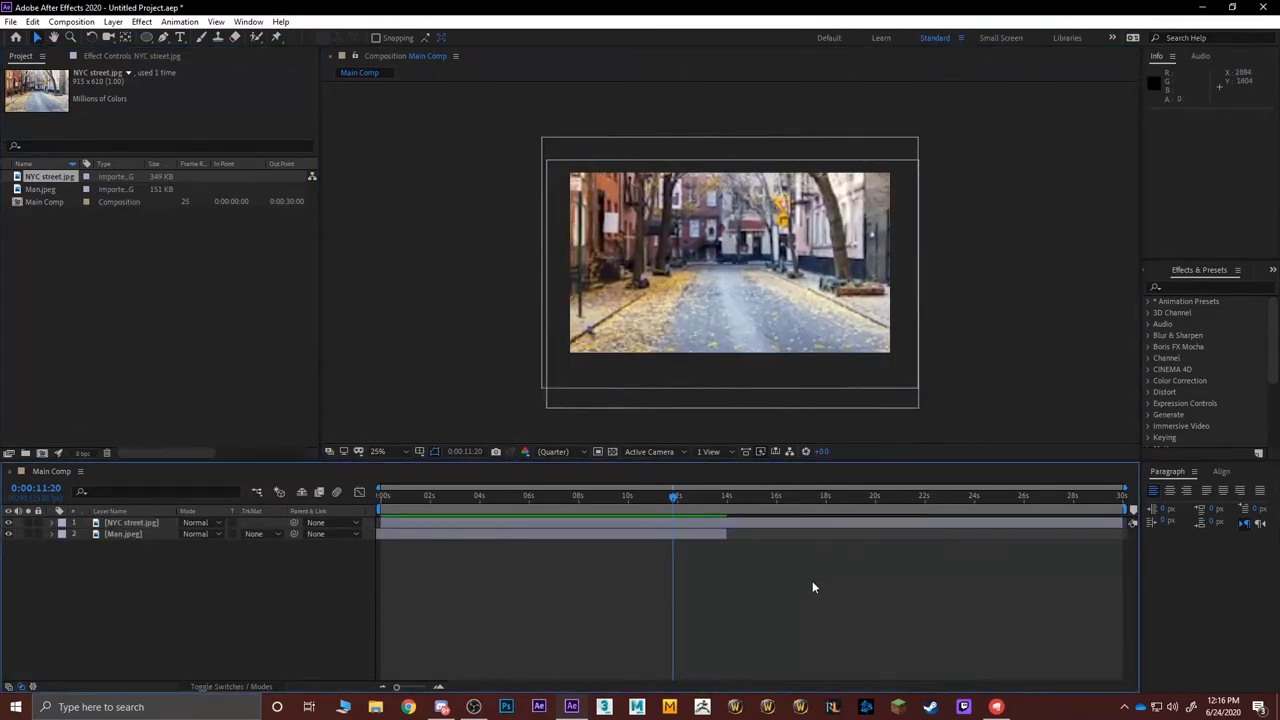
{"action": "left_click", "coordinate": [697, 332]}
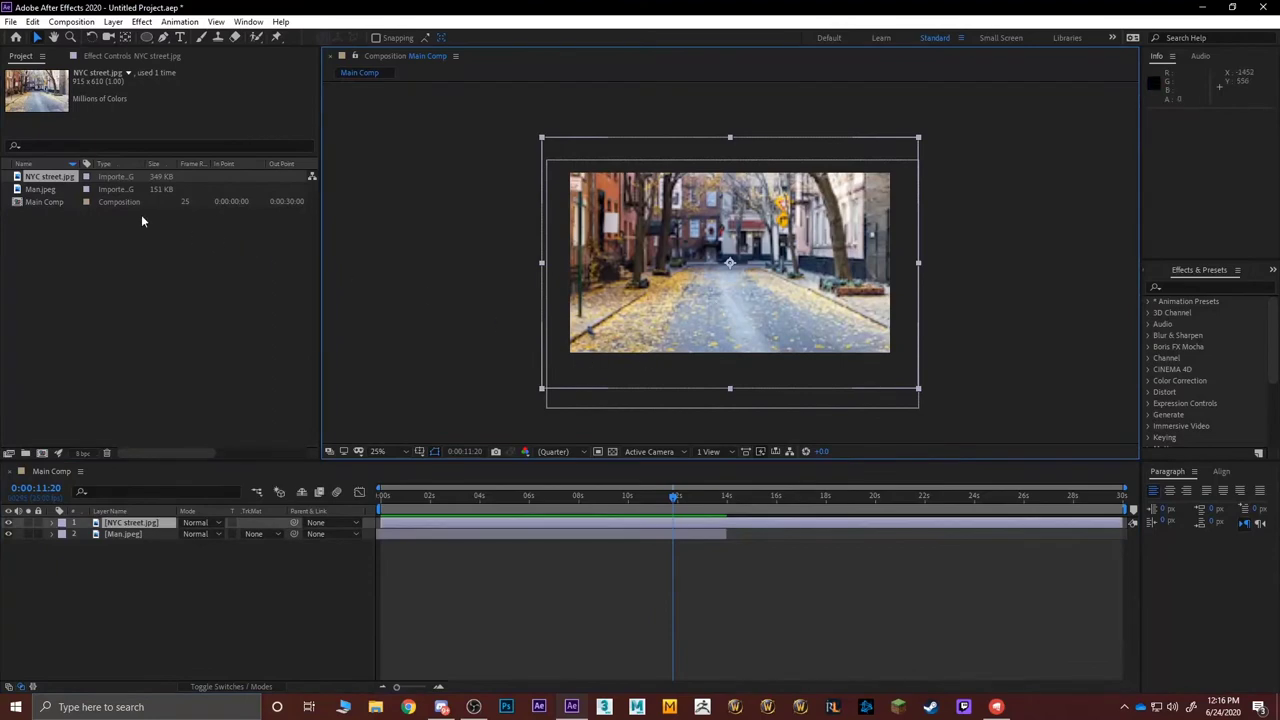
{"action": "key", "text": "Delete"}
Import Iphone.jpg from the Media folder, add it to the center of Main Comp and scale it to cover the frame.
{"action": "double_click", "coordinate": [133, 269]}
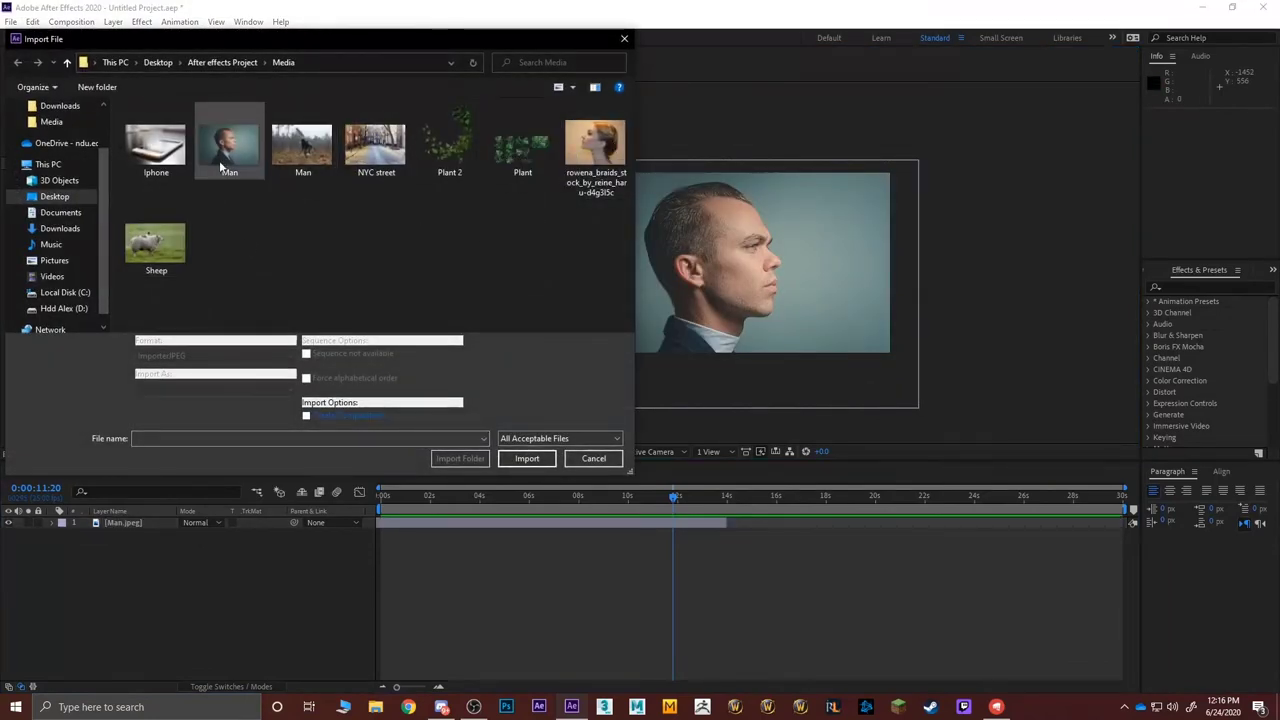
{"action": "double_click", "coordinate": [155, 145]}
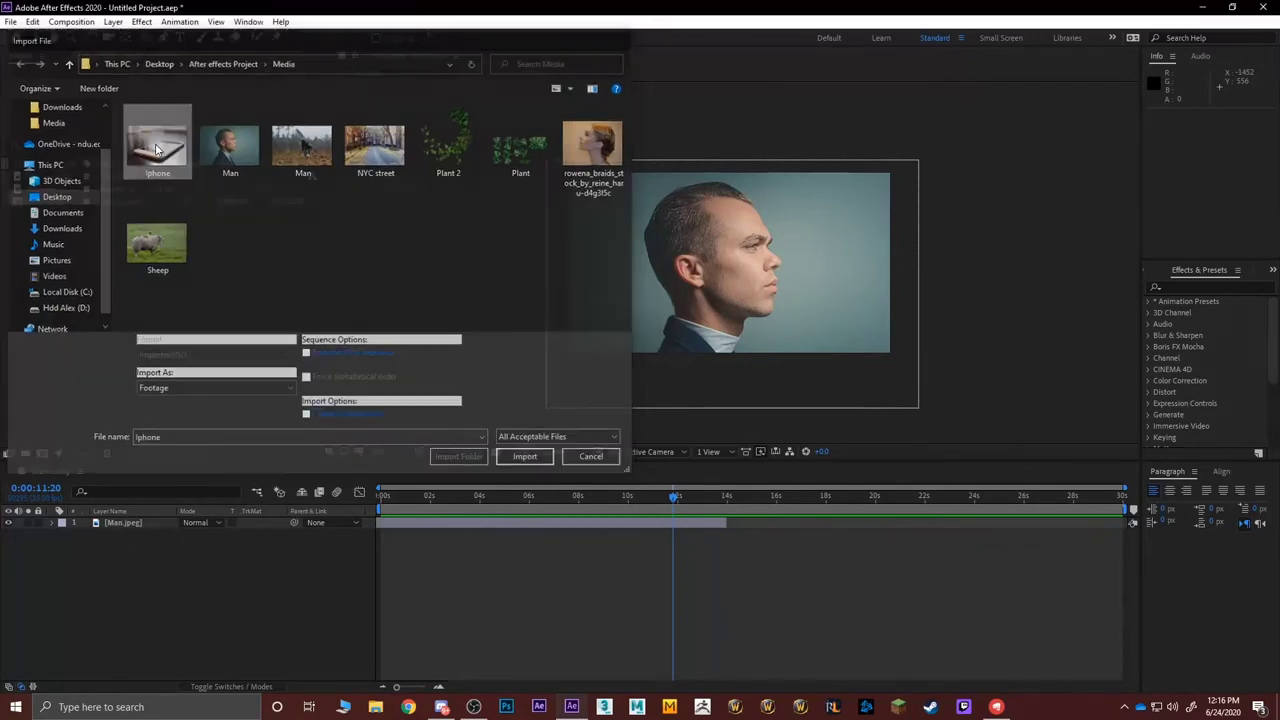
{"action": "left_click_drag", "start_coordinate": [45, 215], "coordinate": [736, 266]}
{"action": "left_click_drag", "start_coordinate": [812, 316], "coordinate": [911, 380]}
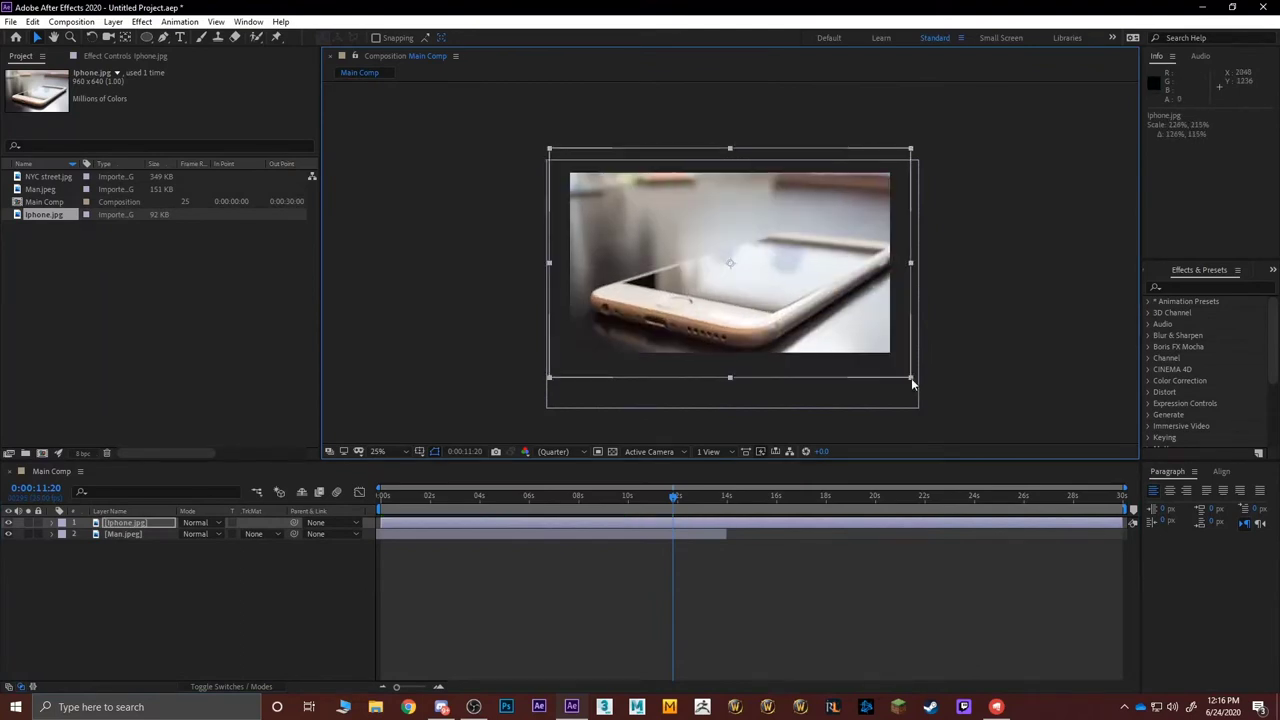
{"action": "left_click", "coordinate": [433, 351]}
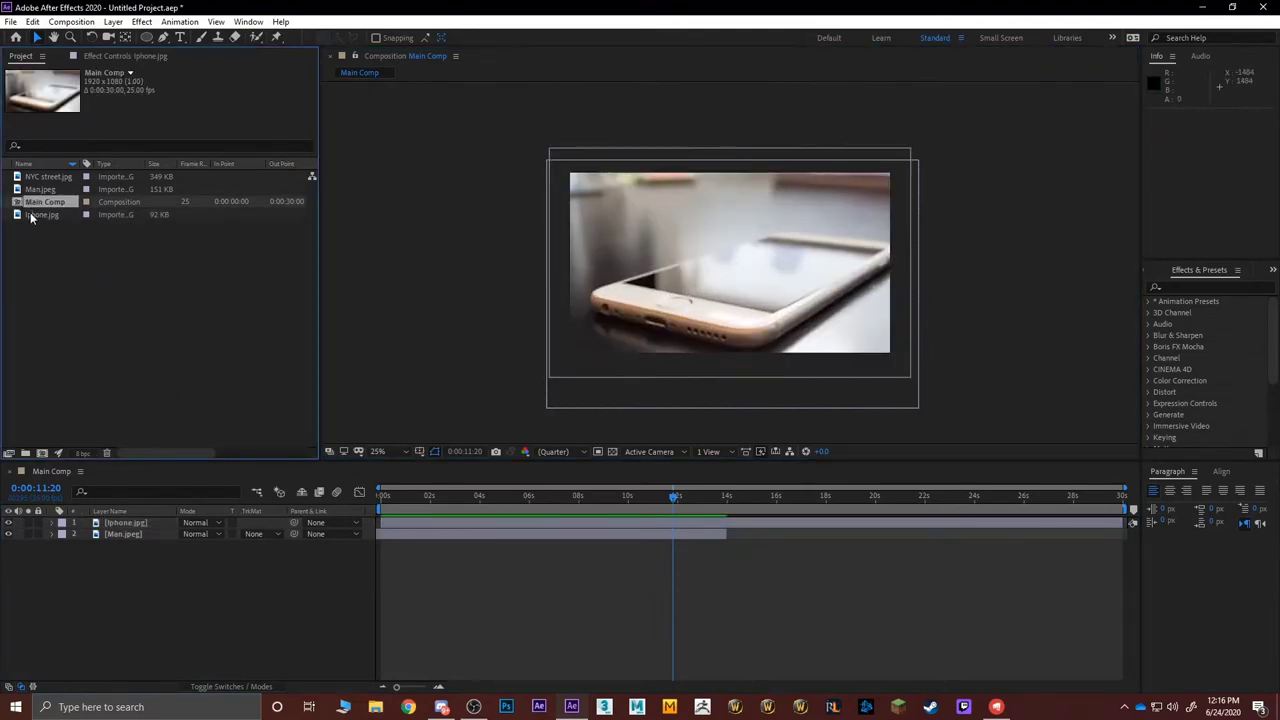
{"action": "left_click", "coordinate": [198, 603]}
Scrub Main Comp back to 0:00:01:24 and move the Man.jpeg layer above the Iphone.jpg layer.
{"action": "left_click", "coordinate": [128, 523]}
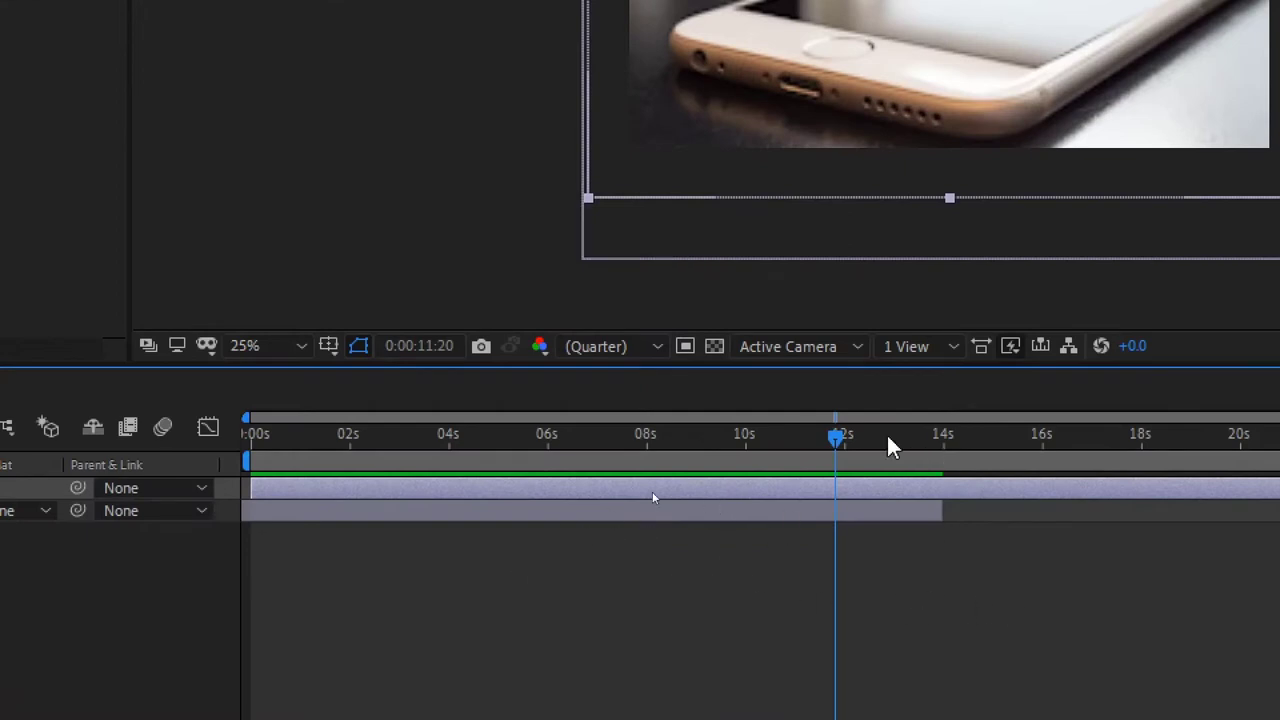
{"action": "left_click_drag", "start_coordinate": [838, 440], "coordinate": [306, 497]}
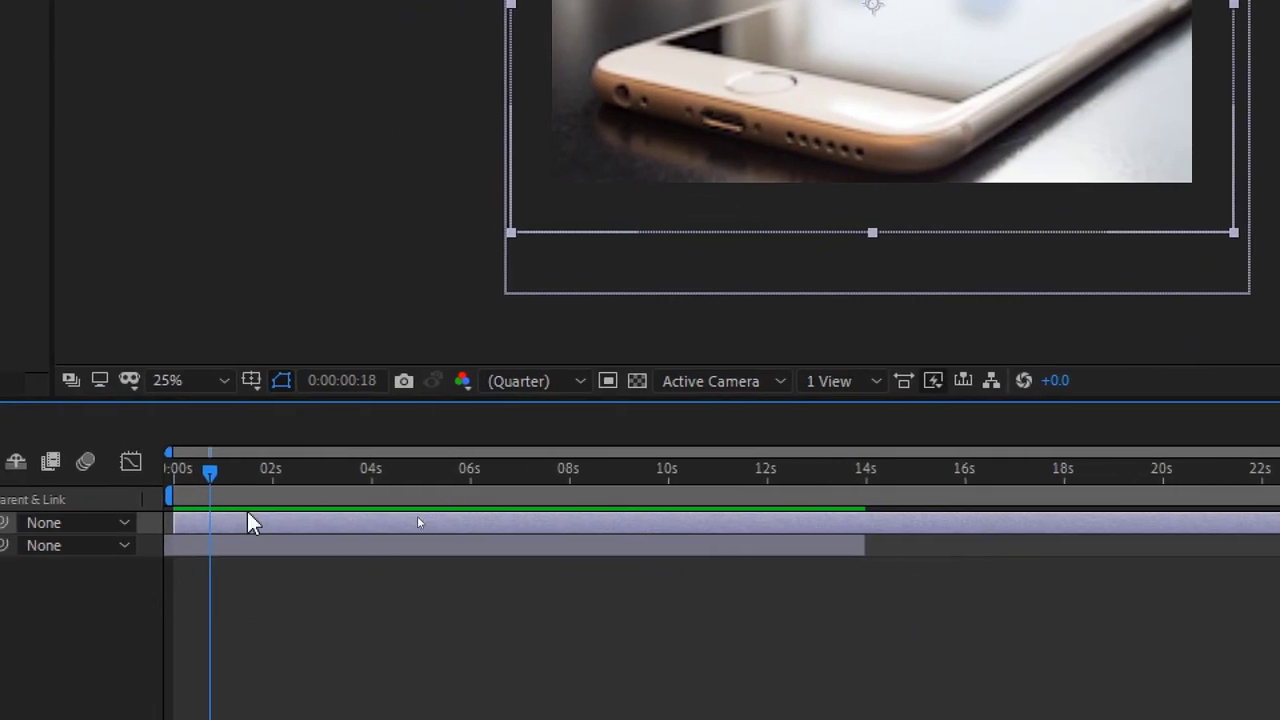
{"action": "left_click_drag", "start_coordinate": [210, 470], "coordinate": [266, 470]}
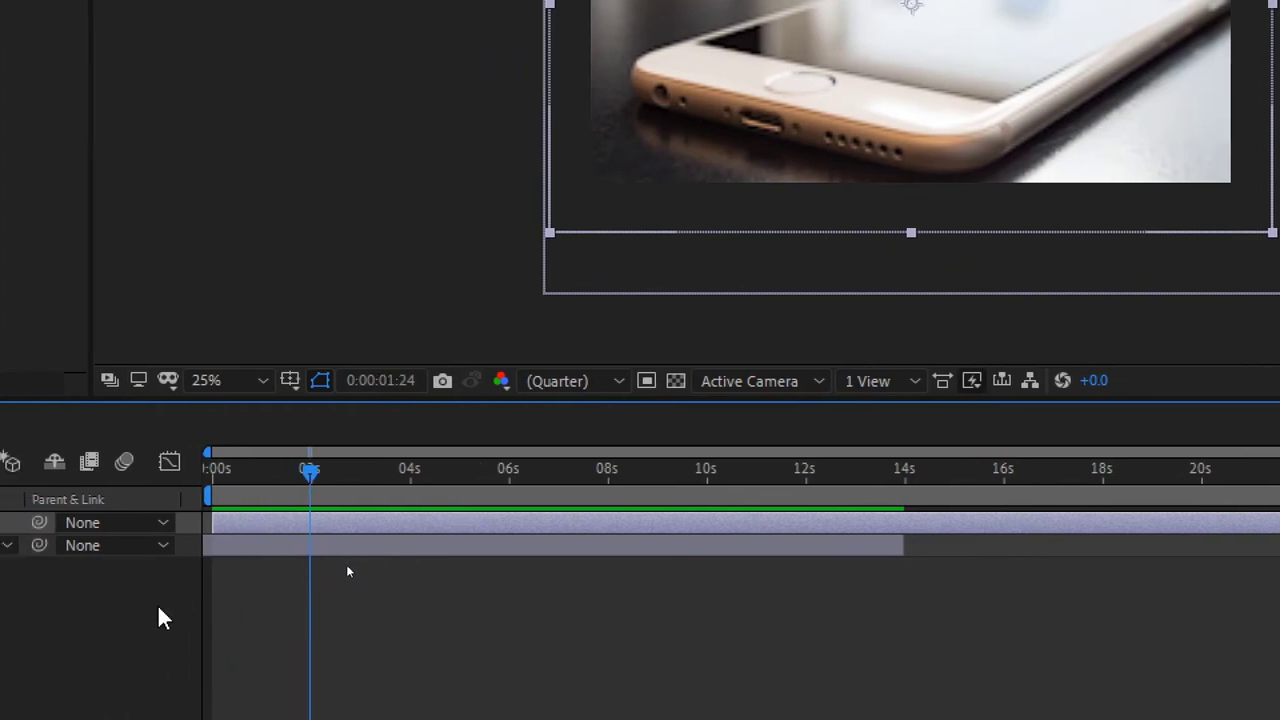
{"action": "left_click", "coordinate": [161, 547]}
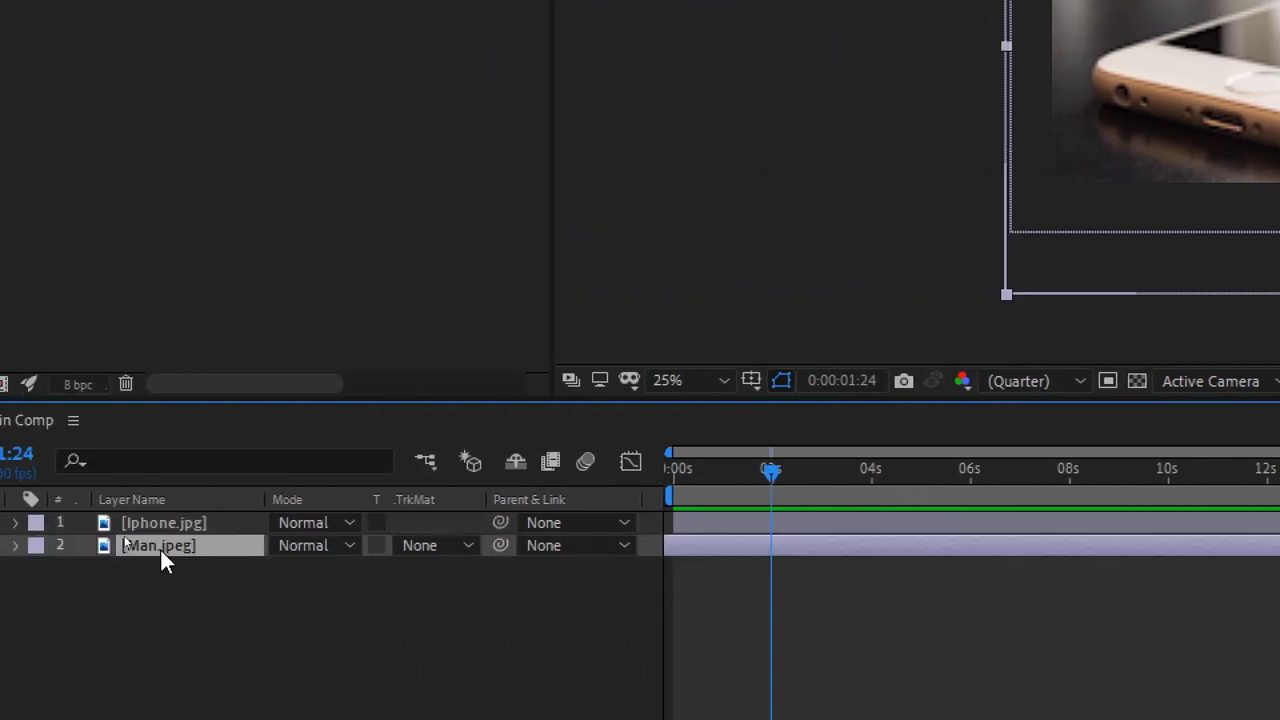
{"action": "left_click_drag", "start_coordinate": [163, 560], "coordinate": [163, 522]}
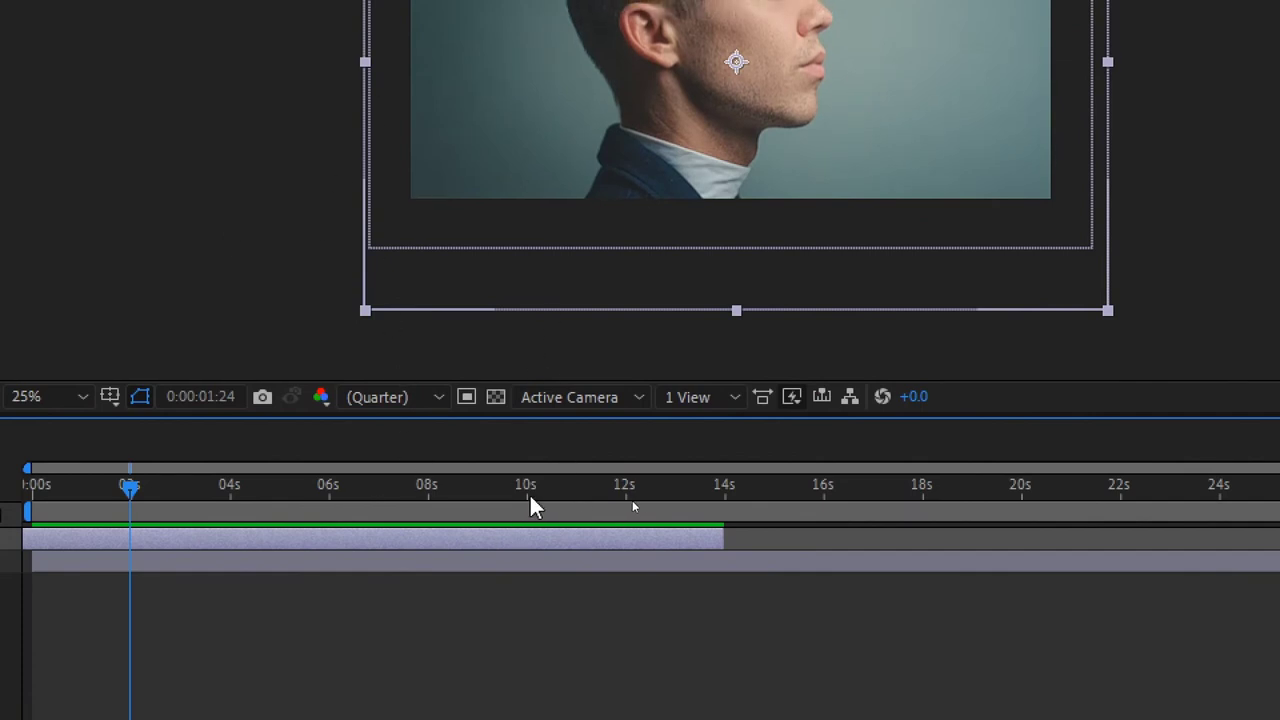
Shift the Man.jpeg layer earlier so it ends at about 12 seconds, and scrub across its end to 0:00:12:06.
{"action": "left_click_drag", "start_coordinate": [531, 496], "coordinate": [673, 490]}
{"action": "left_click_drag", "start_coordinate": [721, 542], "coordinate": [647, 540]}
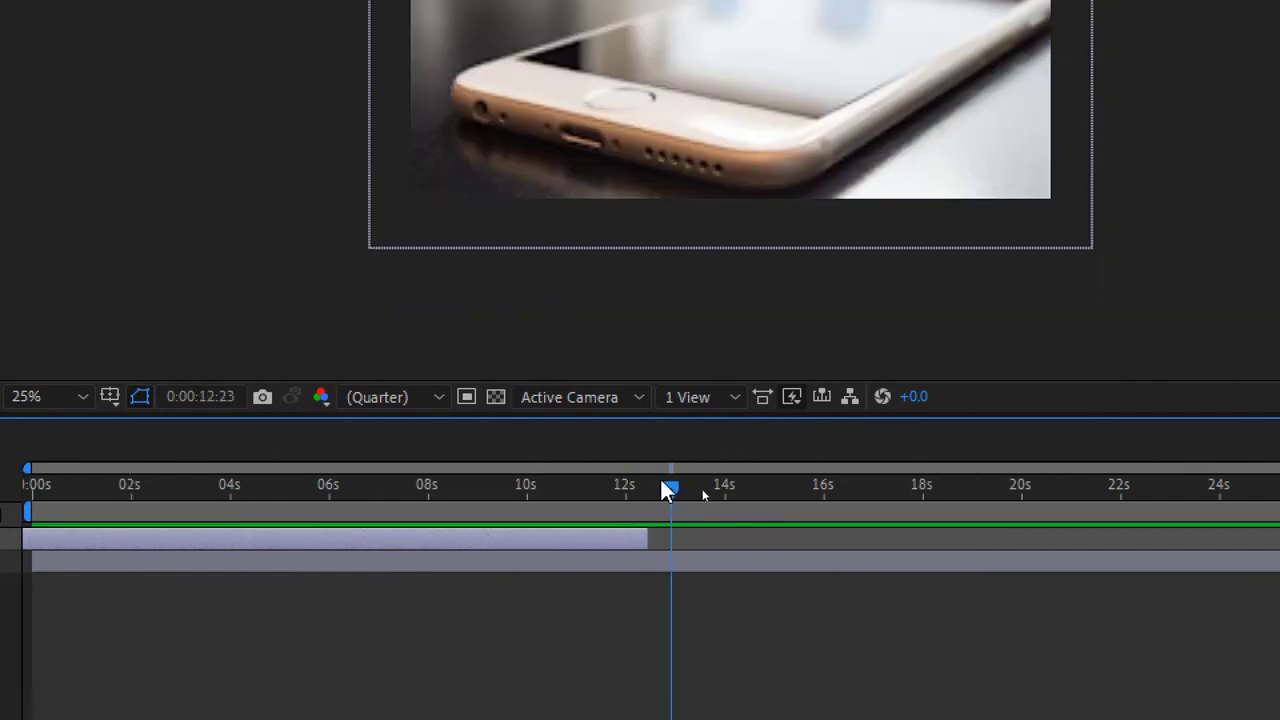
{"action": "left_click_drag", "start_coordinate": [671, 492], "coordinate": [677, 500]}
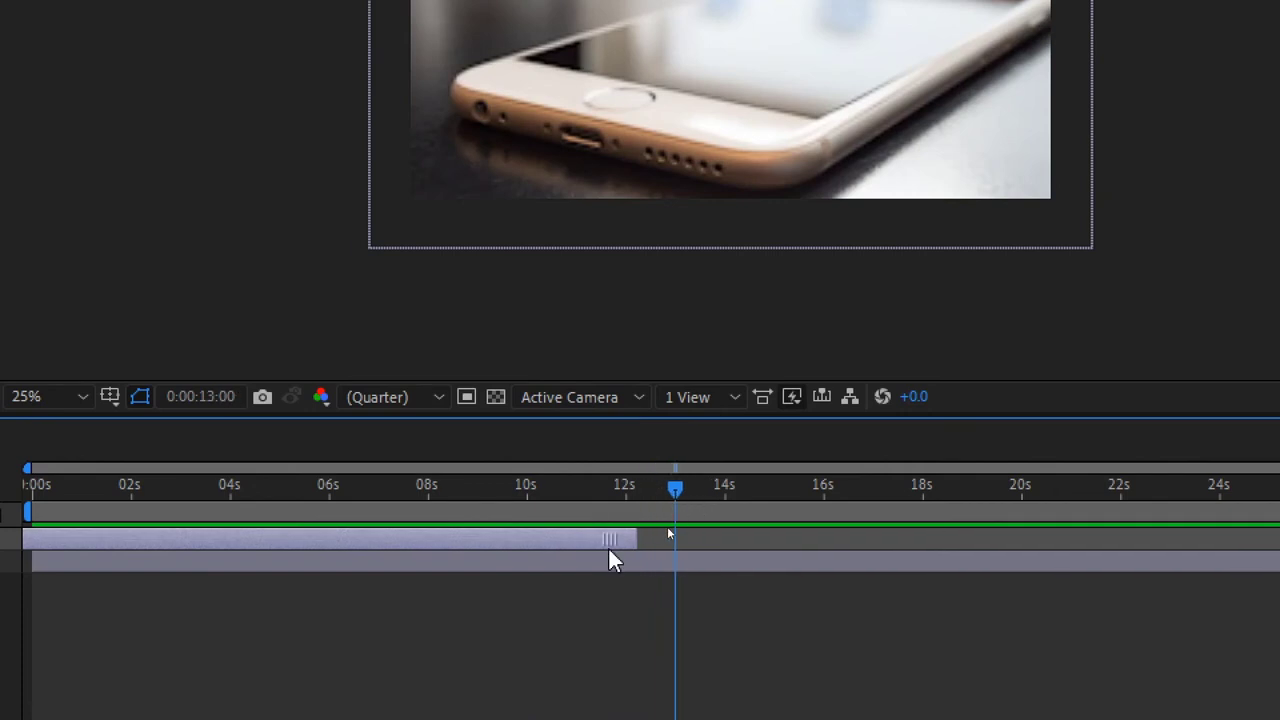
{"action": "left_click_drag", "start_coordinate": [611, 549], "coordinate": [598, 549]}
{"action": "left_click_drag", "start_coordinate": [680, 490], "coordinate": [470, 500]}
{"action": "left_click_drag", "start_coordinate": [593, 491], "coordinate": [760, 491]}
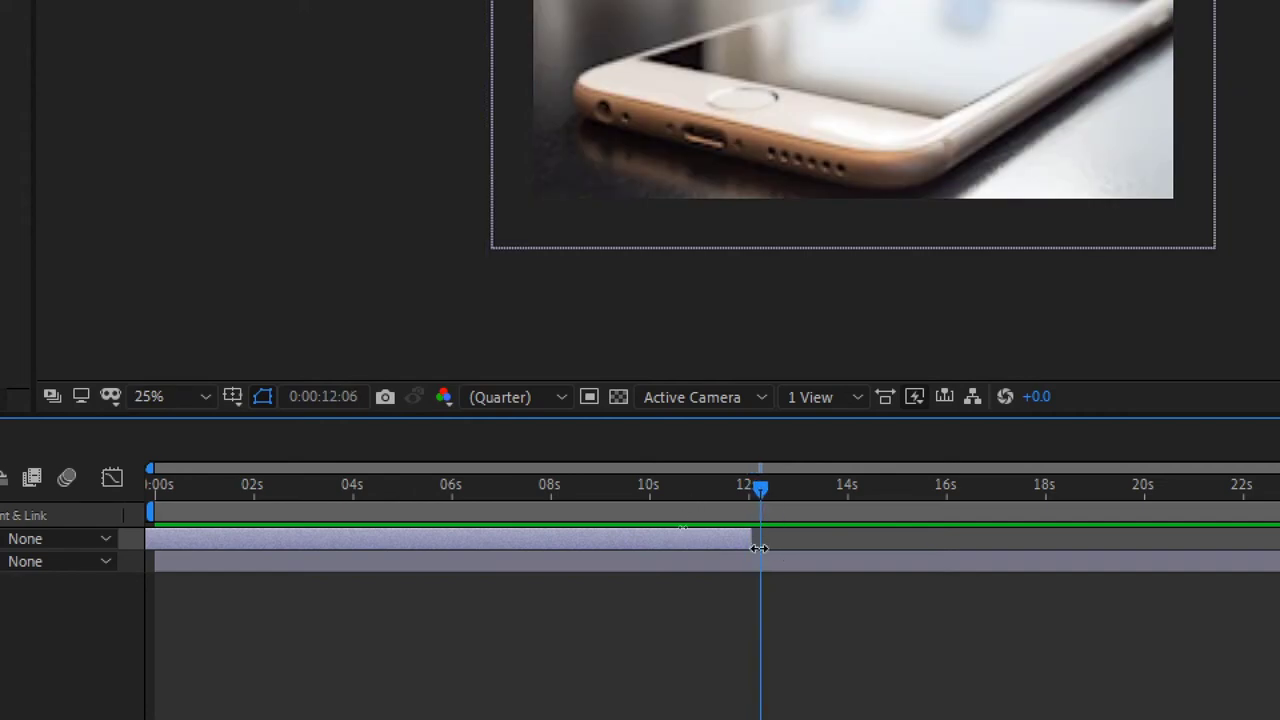
Change the label color of the Iphone.jpg layer to Peach.
{"action": "left_click", "coordinate": [762, 561]}
{"action": "right_click", "coordinate": [692, 562]}
{"action": "left_click", "coordinate": [300, 613]}
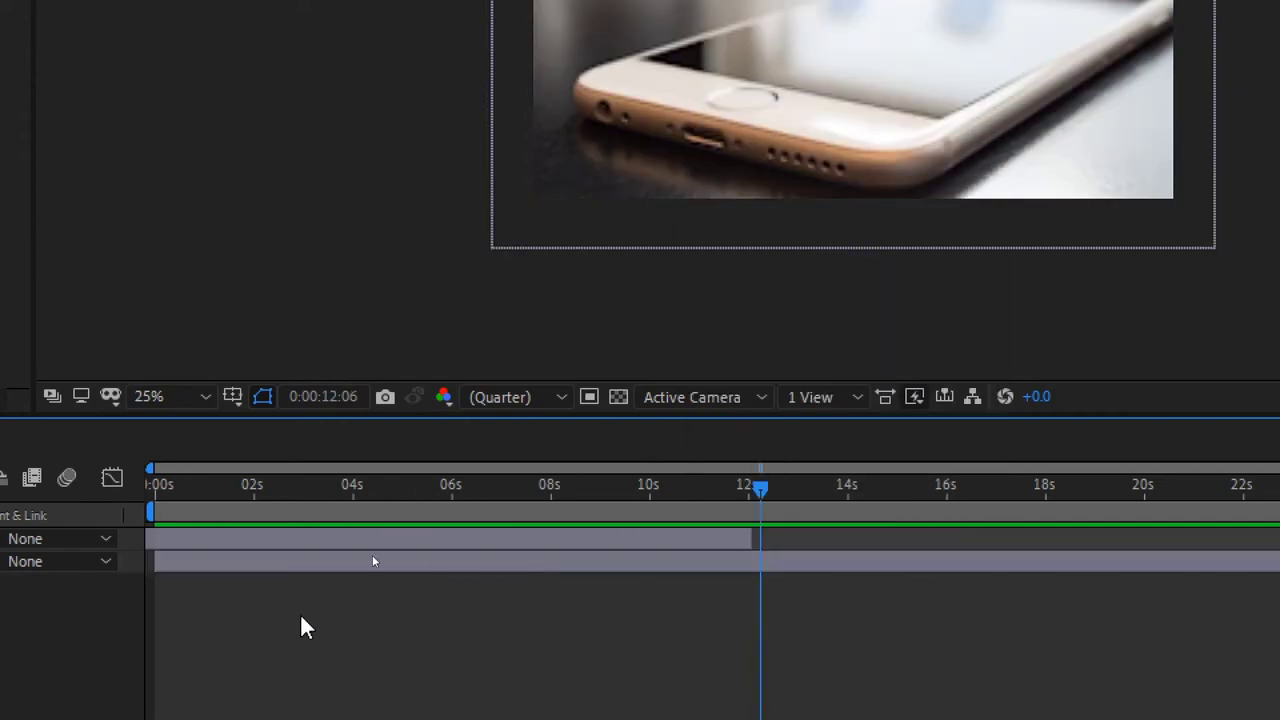
{"action": "left_click", "coordinate": [126, 563]}
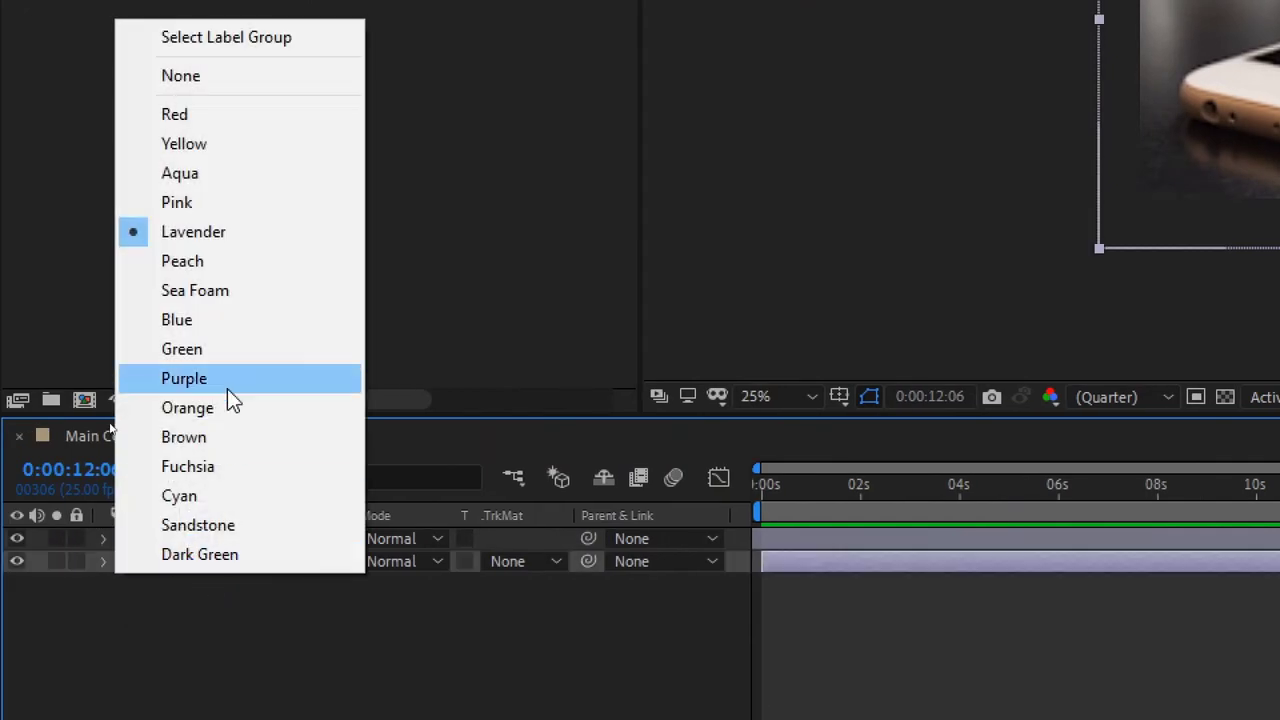
{"action": "left_click", "coordinate": [195, 264]}
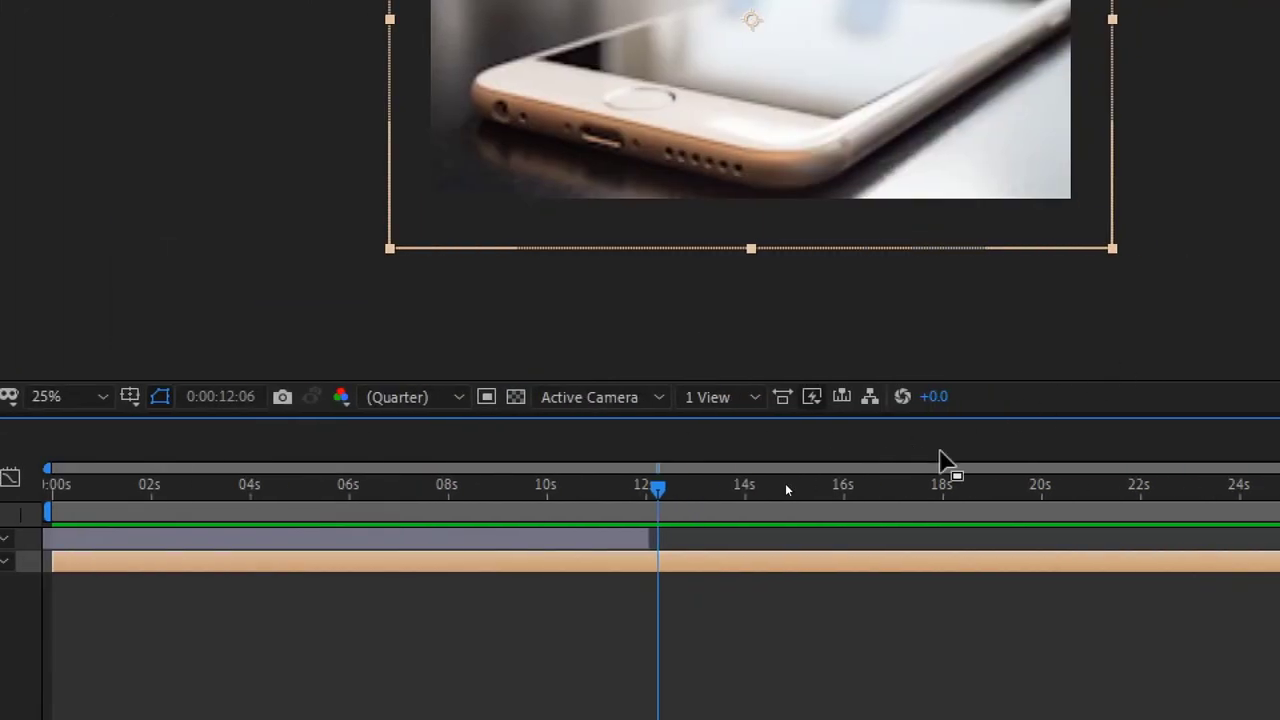
Scrub to 0:00:10:15 and shift the Man.jpeg layer later so it starts at 0:00:00:00 and spans the composition.
{"action": "left_click_drag", "start_coordinate": [660, 487], "coordinate": [577, 490]}
{"action": "left_click", "coordinate": [514, 541]}
{"action": "left_click", "coordinate": [528, 562]}
{"action": "left_click", "coordinate": [514, 538]}
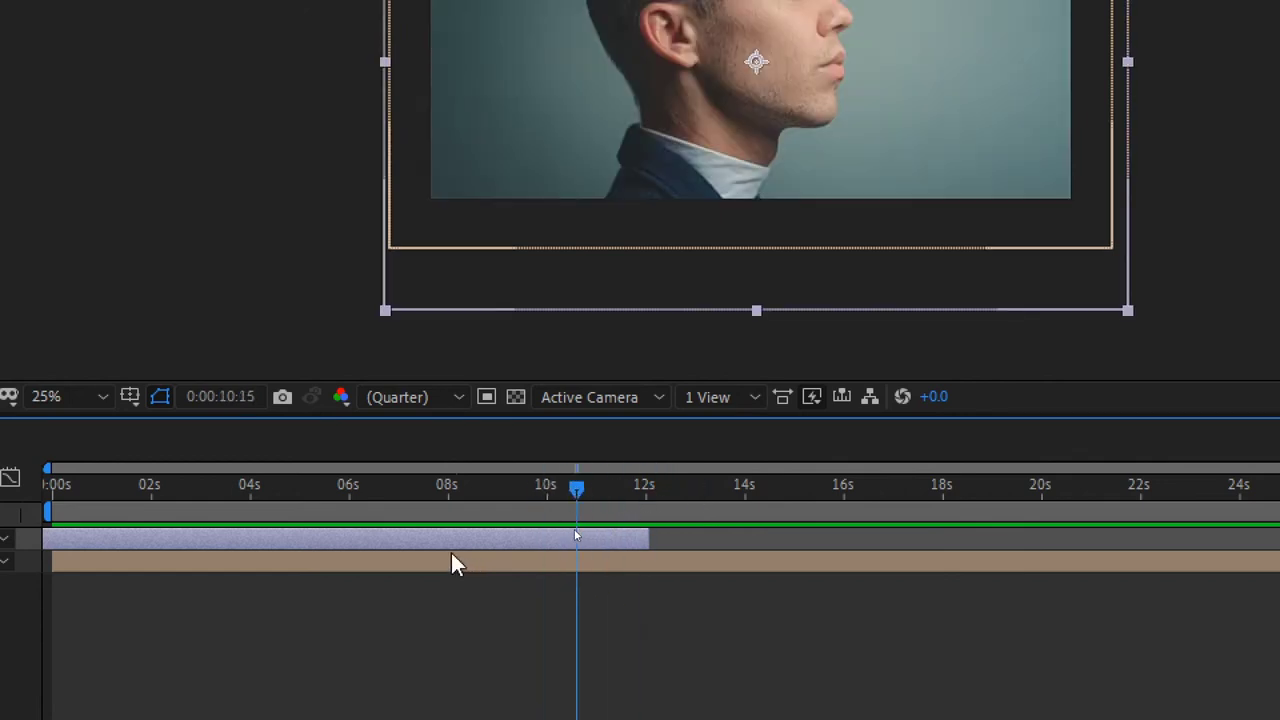
{"action": "left_click_drag", "start_coordinate": [451, 553], "coordinate": [738, 530]}
{"action": "left_click_drag", "start_coordinate": [610, 529], "coordinate": [1083, 534]}
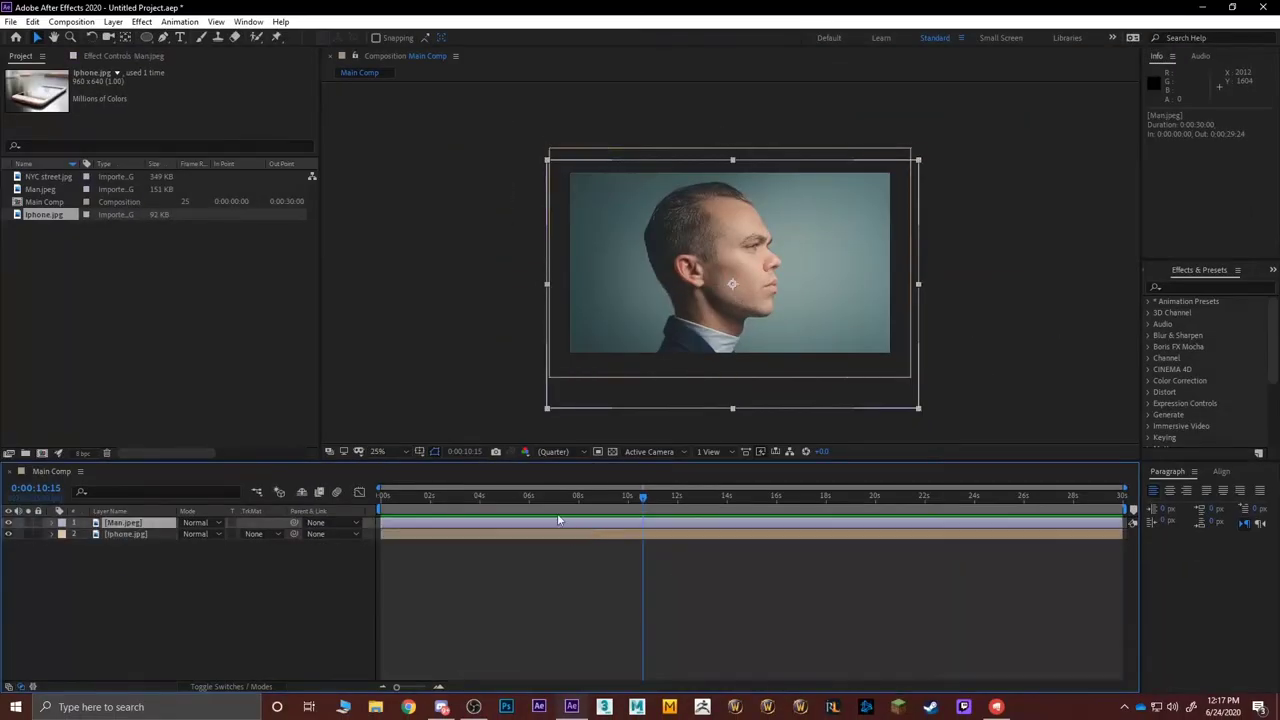
Scrub to 0:00:06:00 and add a text layer reading "ALT ] or Alt [" over the man's image.
{"action": "left_click_drag", "start_coordinate": [445, 498], "coordinate": [530, 510]}
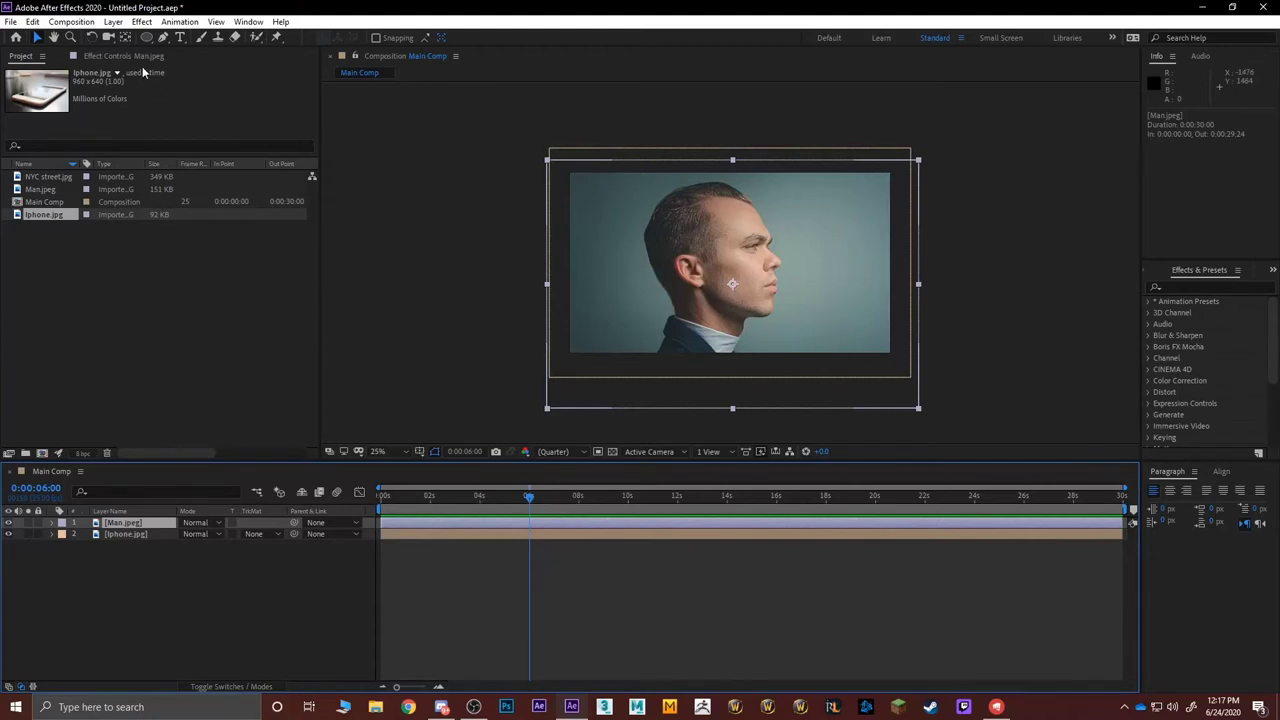
{"action": "left_click", "coordinate": [180, 37]}
{"action": "left_click", "coordinate": [610, 267]}
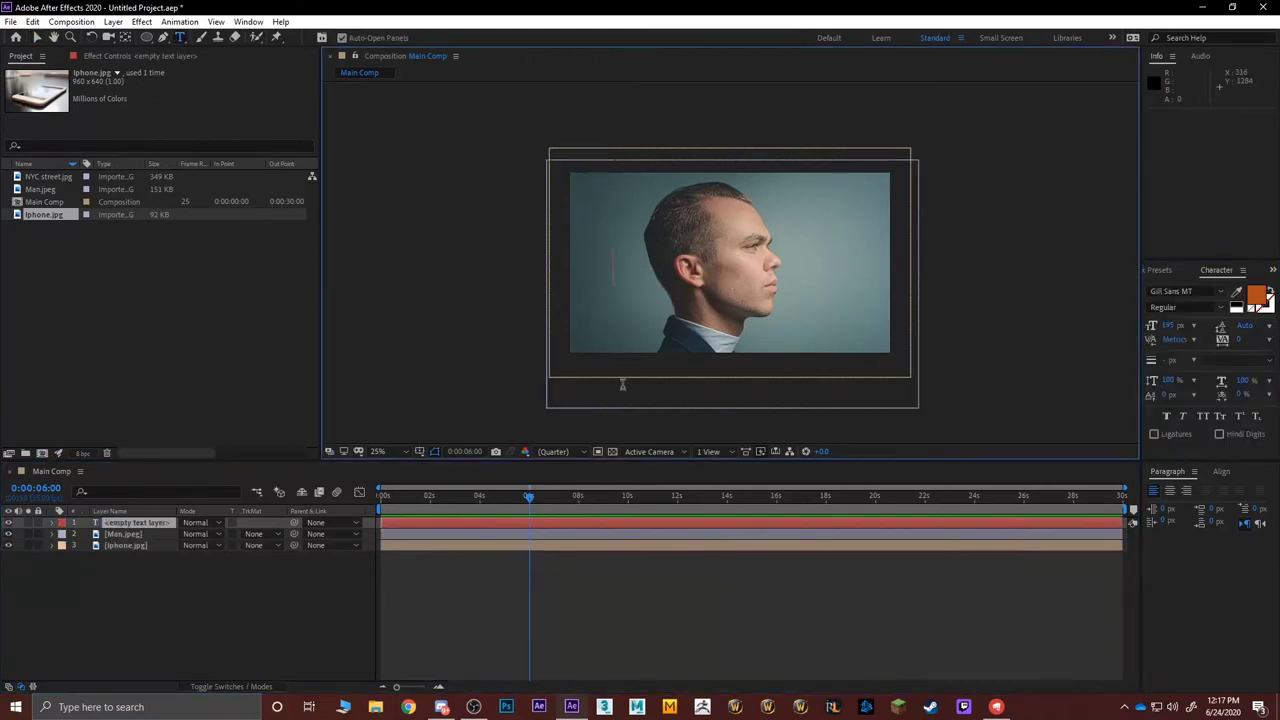
{"action": "type", "text": "AL"}
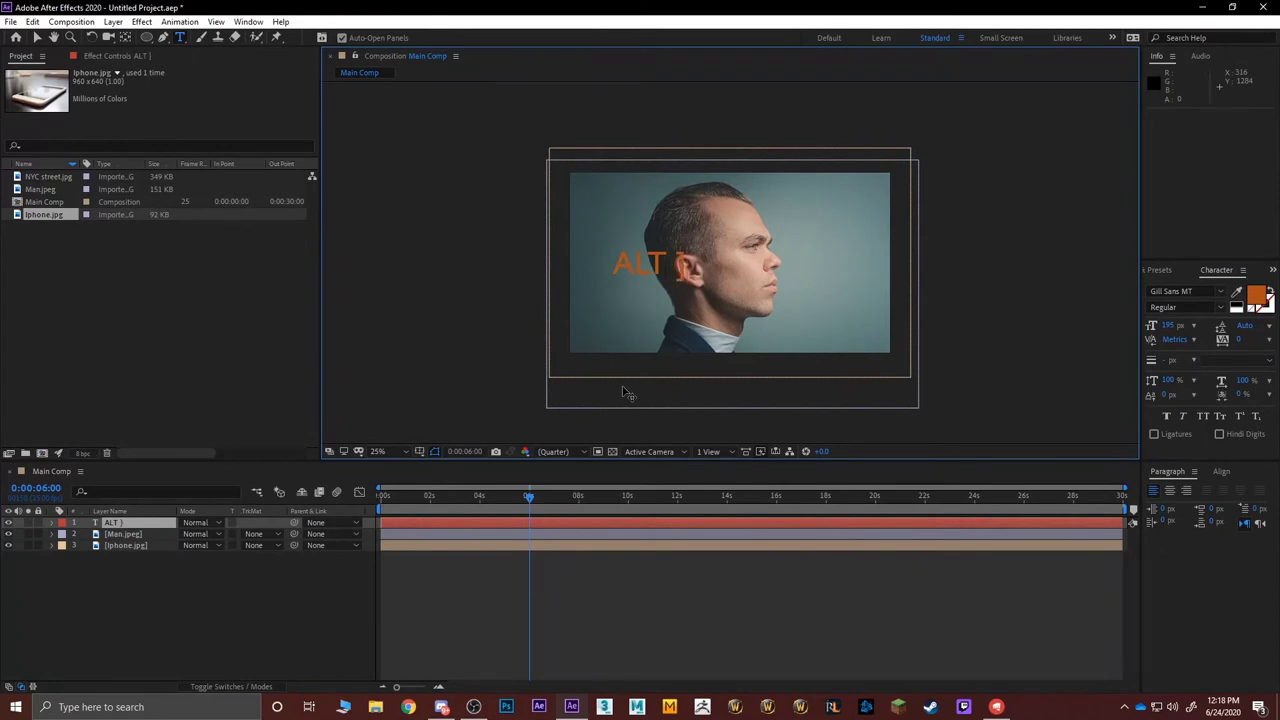
{"action": "type", "text": "T | or AI"}
{"action": "type", "text": "t O"}
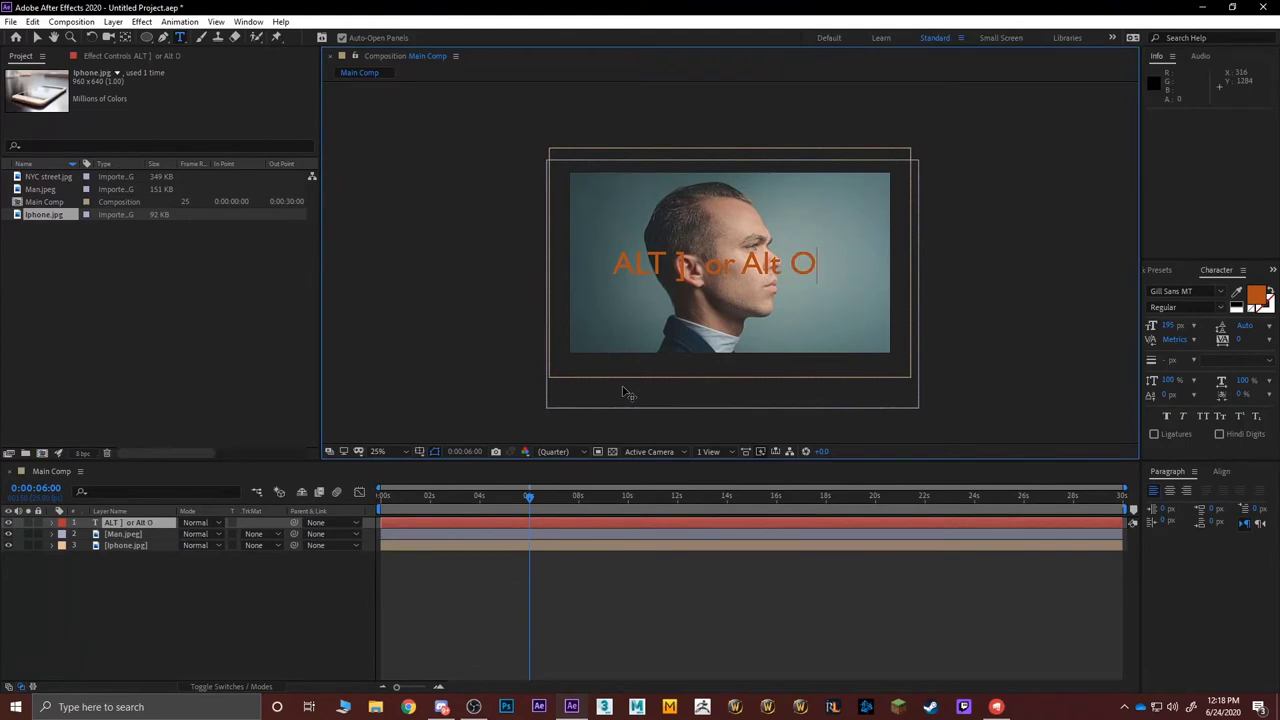
{"action": "key", "text": "BackSpace"}
{"action": "type", "text": "p"}
Set the fill color of the whole "ALT ] or Alt [" text to light gray E7E7E7.
{"action": "left_click_drag", "start_coordinate": [612, 264], "coordinate": [888, 276]}
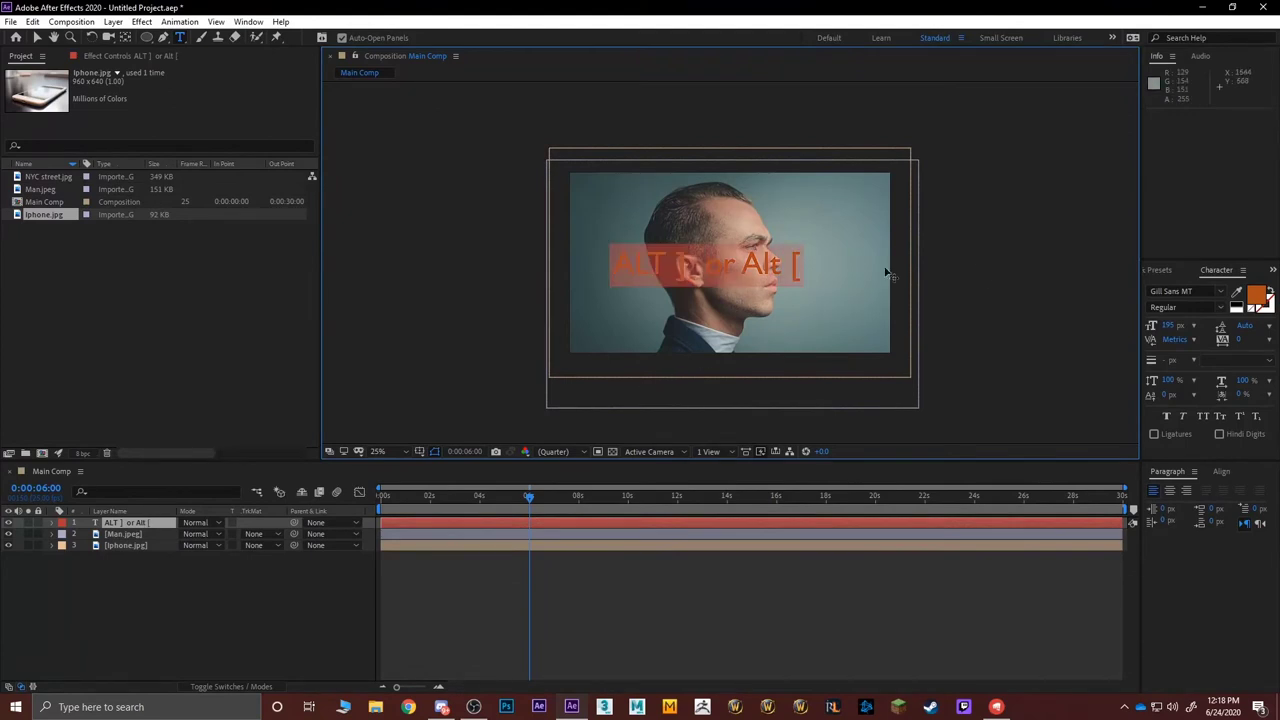
{"action": "left_click", "coordinate": [1256, 293]}
{"action": "left_click_drag", "start_coordinate": [376, 414], "coordinate": [234, 337]}
{"action": "left_click", "coordinate": [581, 327]}
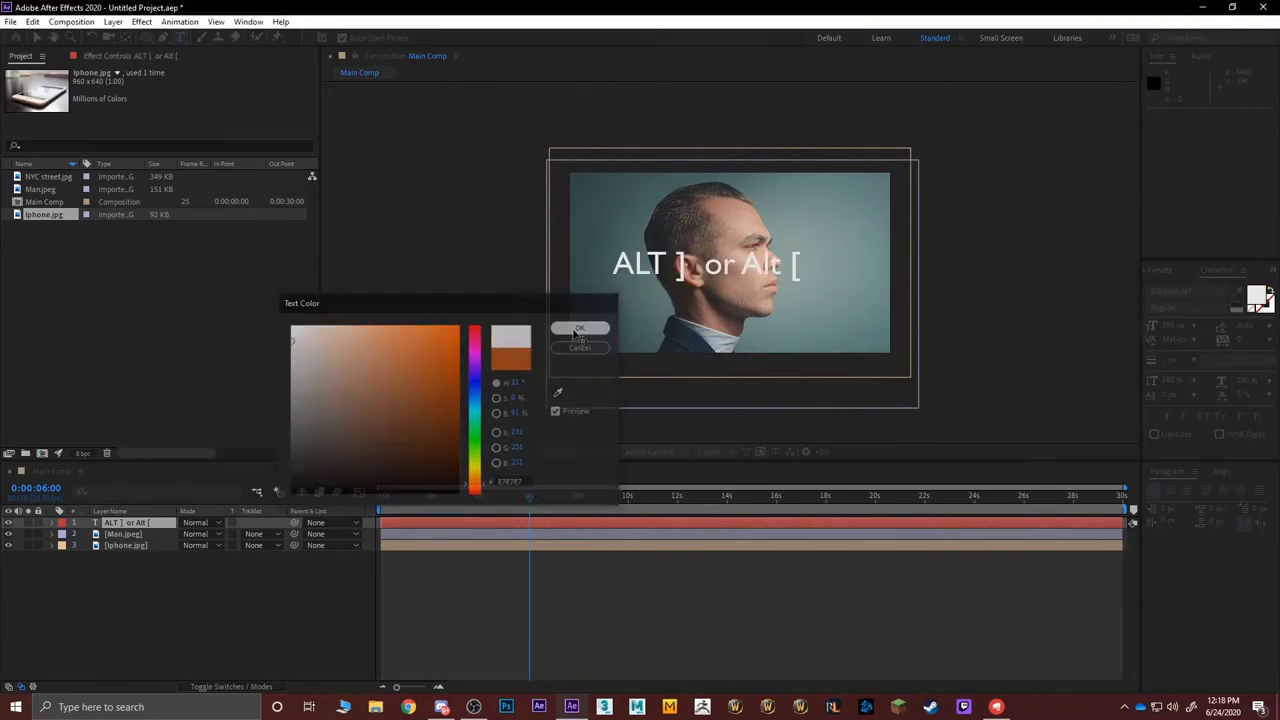
{"action": "scroll", "coordinate": [728, 297], "scroll_direction": "up", "scroll_amount": 2}
{"action": "key", "text": "Escape"}
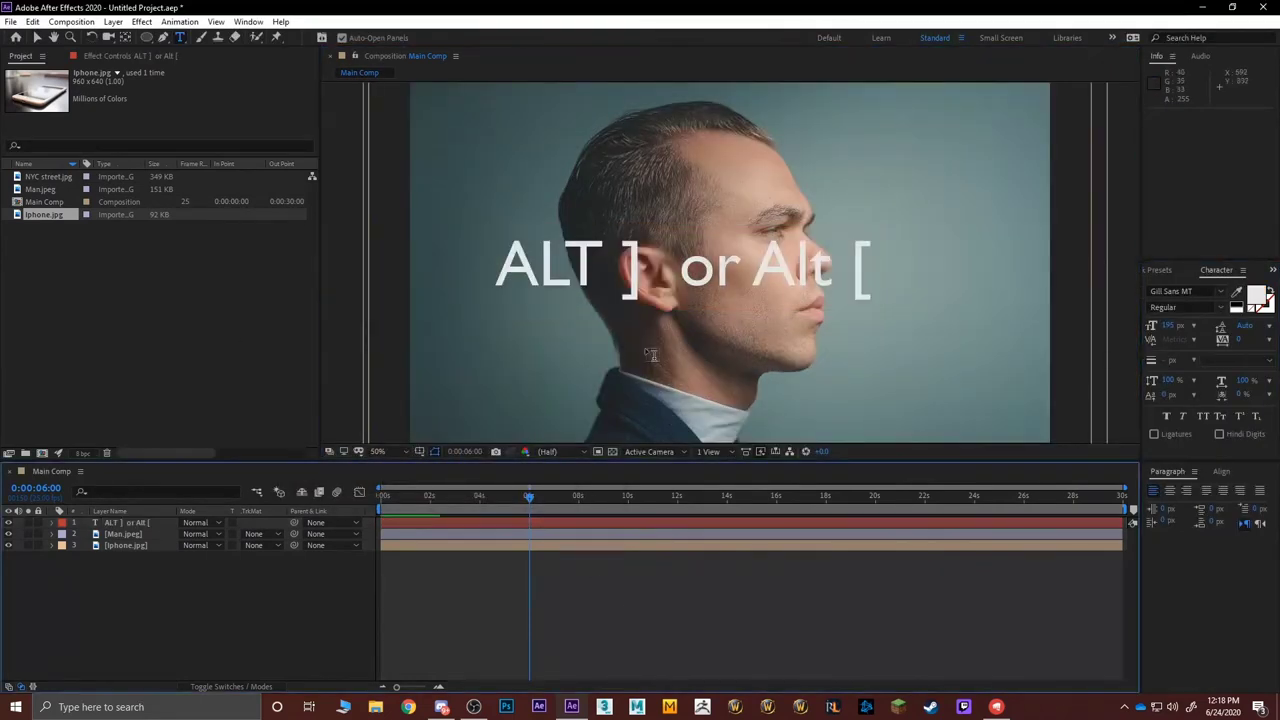
Move the "ALT ] or Alt [" text layer to position 716, 1016 near the frame's lower edge.
{"action": "left_click", "coordinate": [590, 271]}
{"action": "type", "text": "c"}
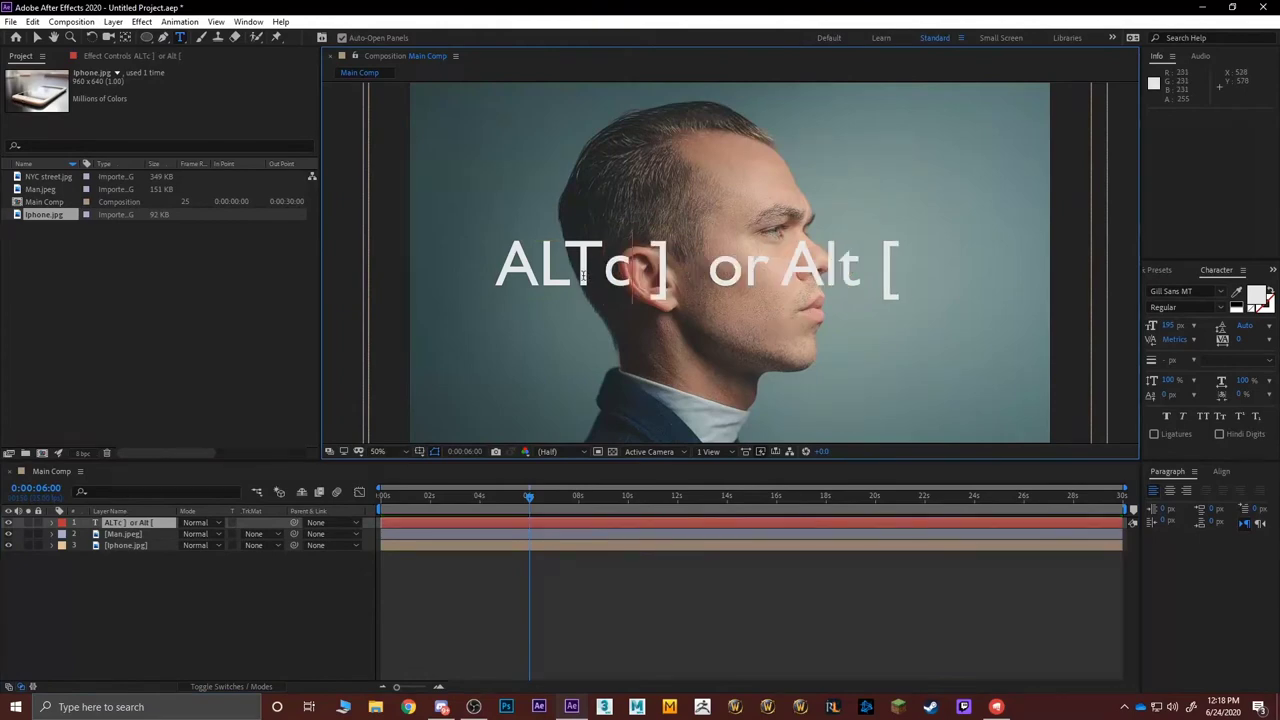
{"action": "key", "text": "BackSpace"}
{"action": "left_click", "coordinate": [157, 588]}
{"action": "left_click", "coordinate": [125, 522]}
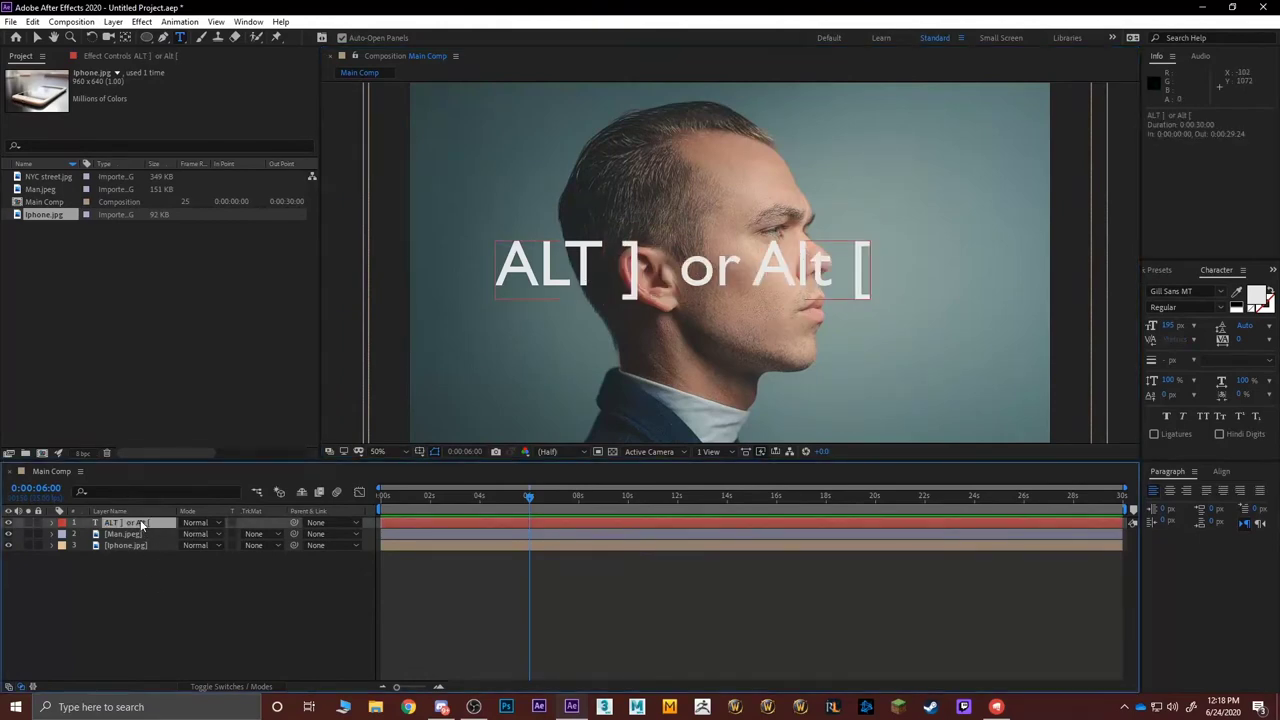
{"action": "key", "text": "v"}
{"action": "left_click_drag", "start_coordinate": [558, 283], "coordinate": [707, 420]}
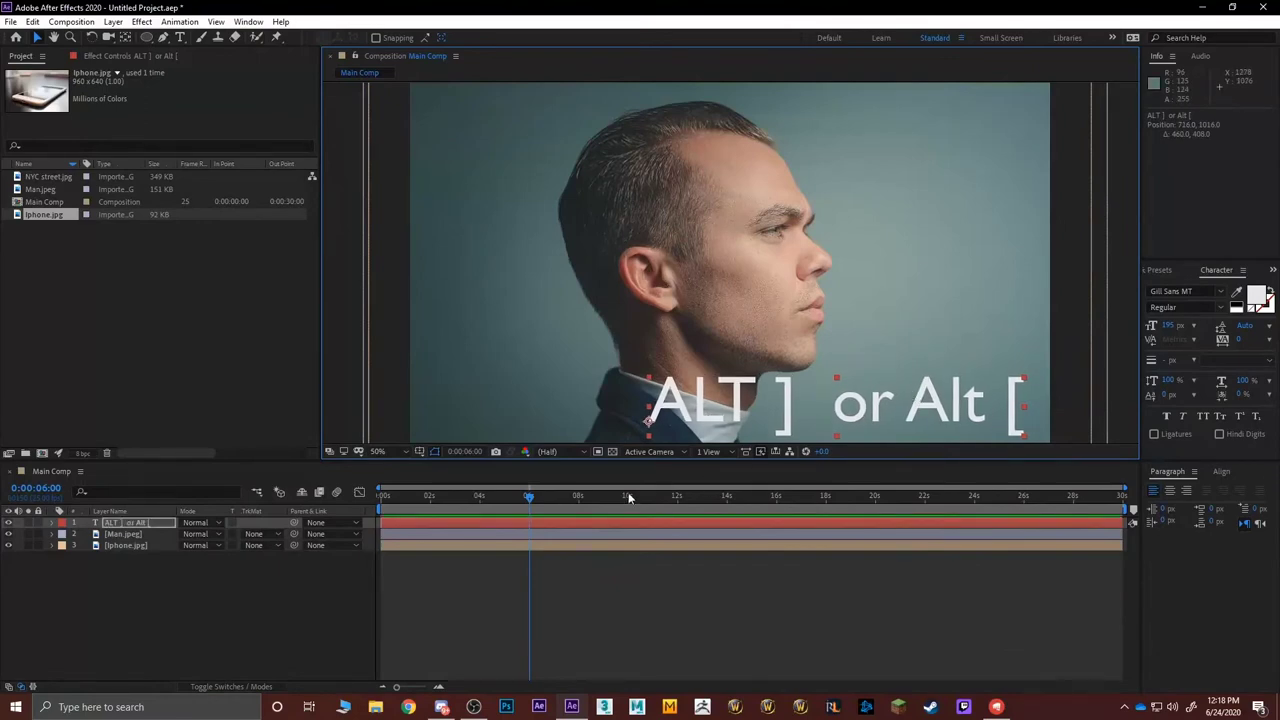
Place the playhead at 0:00:05:24 and delete the "ALT ] or Alt [" text layer.
{"action": "left_click", "coordinate": [518, 524]}
{"action": "mouse_move", "coordinate": [528, 500]}
{"action": "left_mouse_down"}
{"action": "mouse_move", "coordinate": [492, 524]}
{"action": "mouse_move", "coordinate": [528, 500]}
{"action": "left_mouse_up"}
{"action": "left_click", "coordinate": [508, 530]}
{"action": "left_click", "coordinate": [503, 523]}
{"action": "key", "text": "Delete"}
Trim the end of the Man.jpeg layer to the playhead at 0:00:05:24, and undo the trim.
{"action": "left_click", "coordinate": [530, 522]}
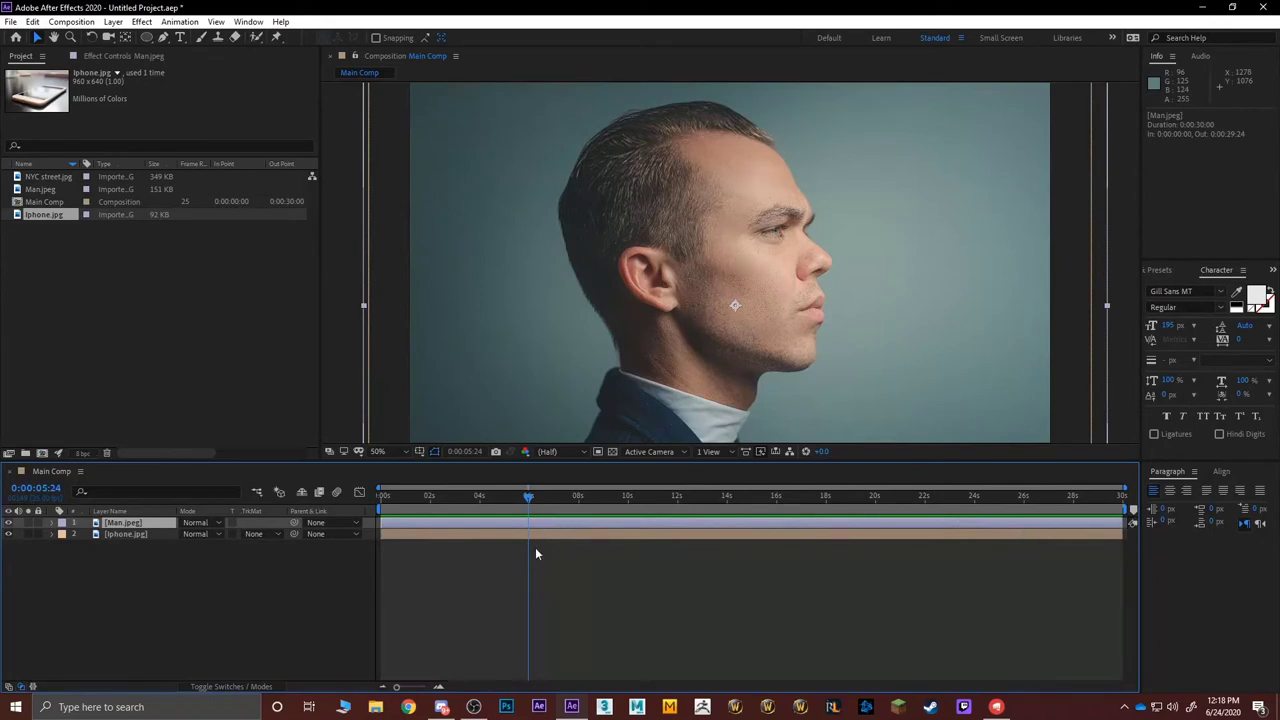
{"action": "key", "text": "alt+bracketright"}
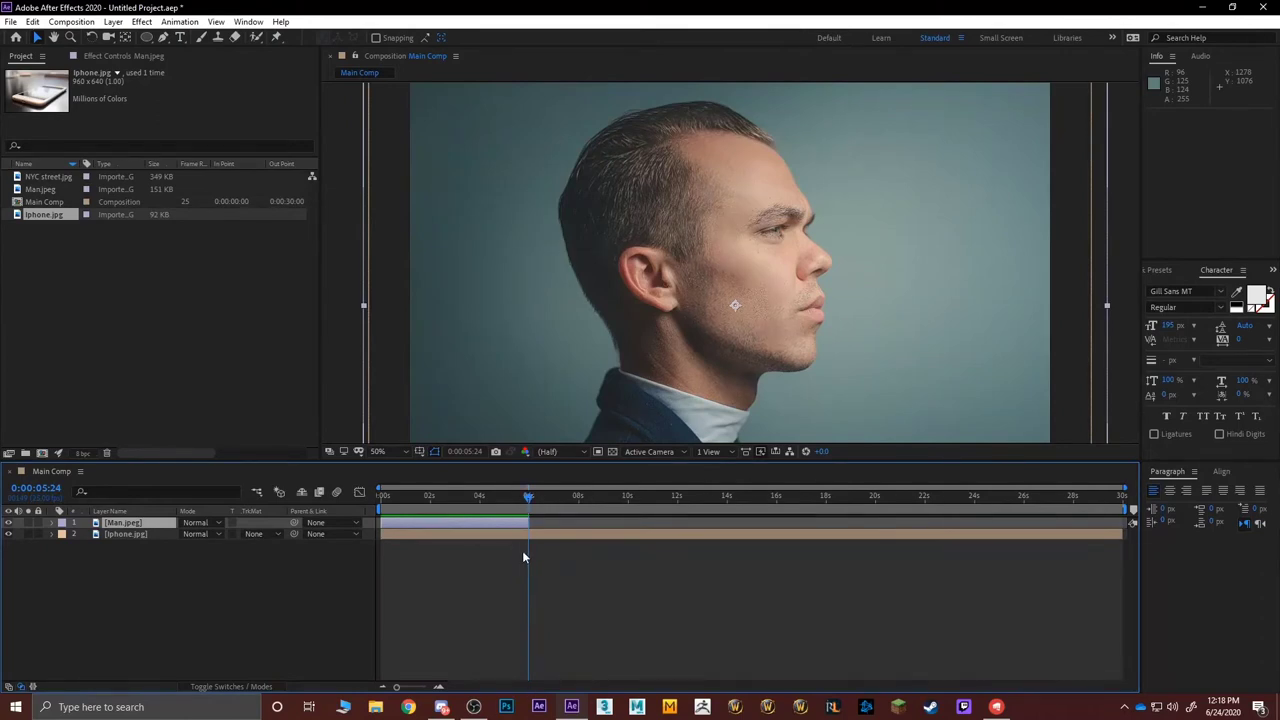
{"action": "key", "text": "ctrl+z"}
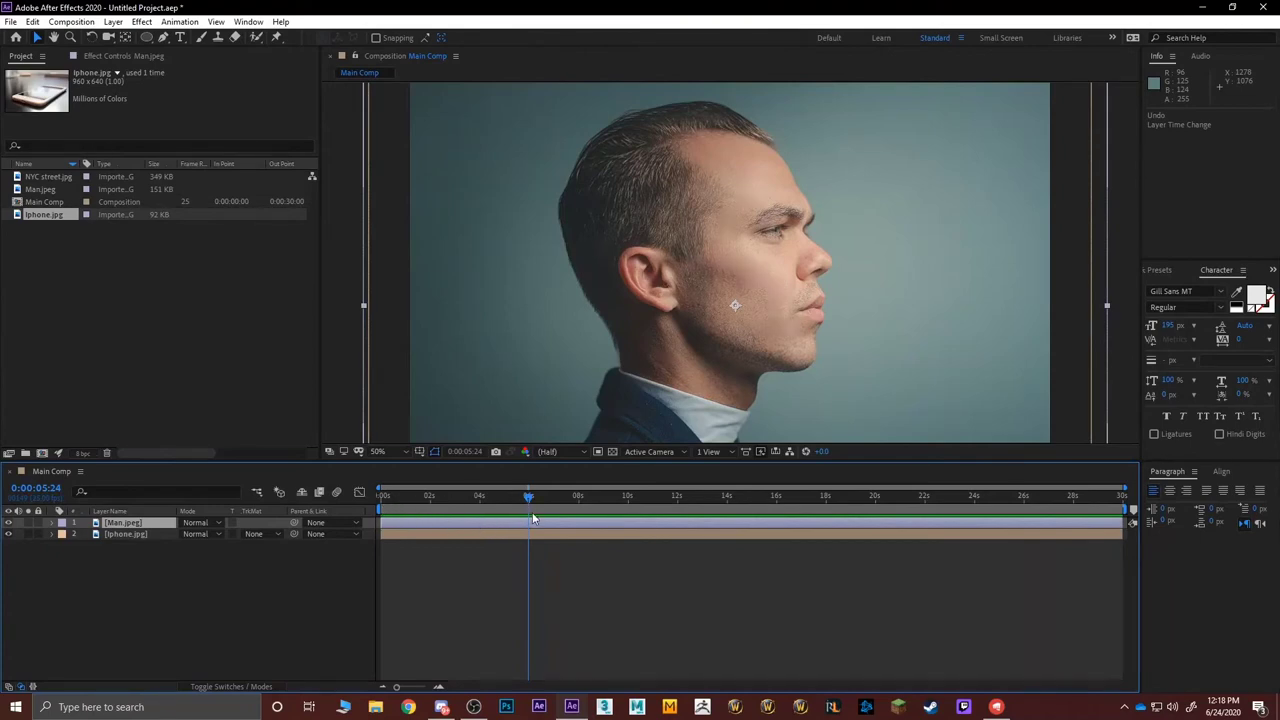
Trim the start of the Man.jpeg layer to the playhead at 0:00:05:24.
{"action": "key", "text": "alt+bracketleft"}
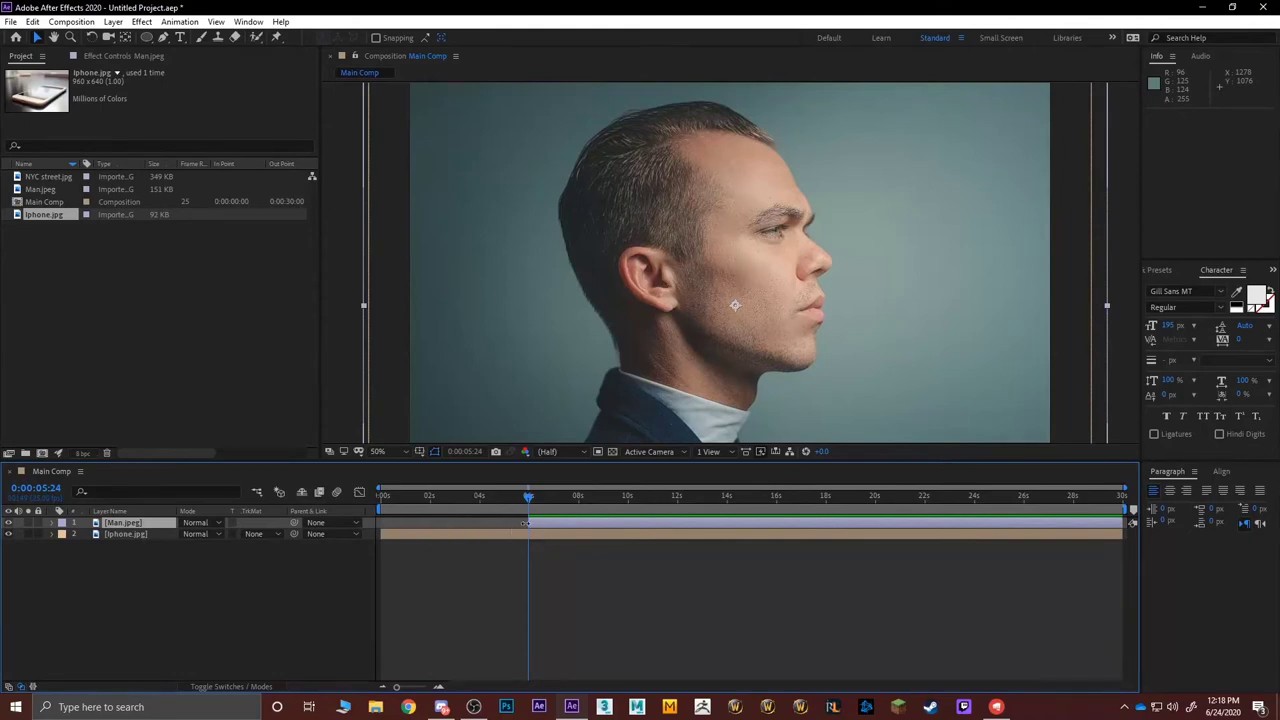
{"action": "left_click", "coordinate": [528, 523]}
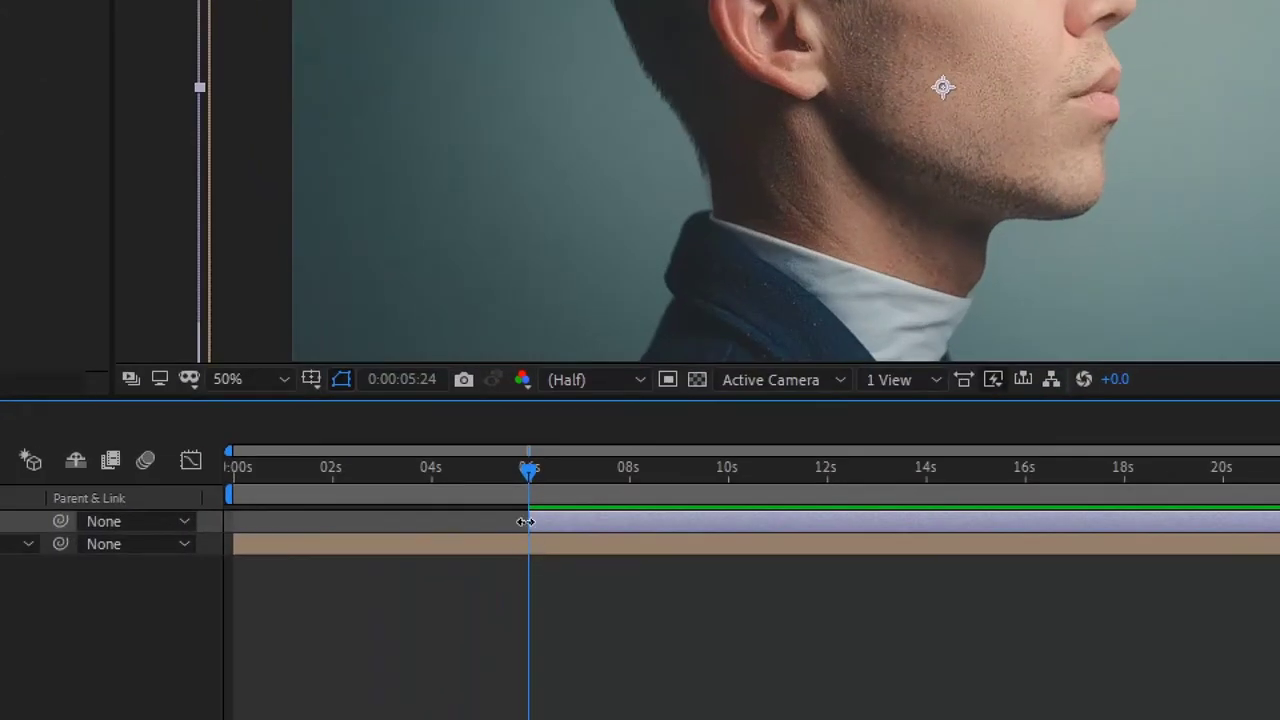
Extend the start of the Man.jpeg layer back to the beginning of the timeline.
{"action": "left_click_drag", "start_coordinate": [526, 522], "coordinate": [234, 521]}
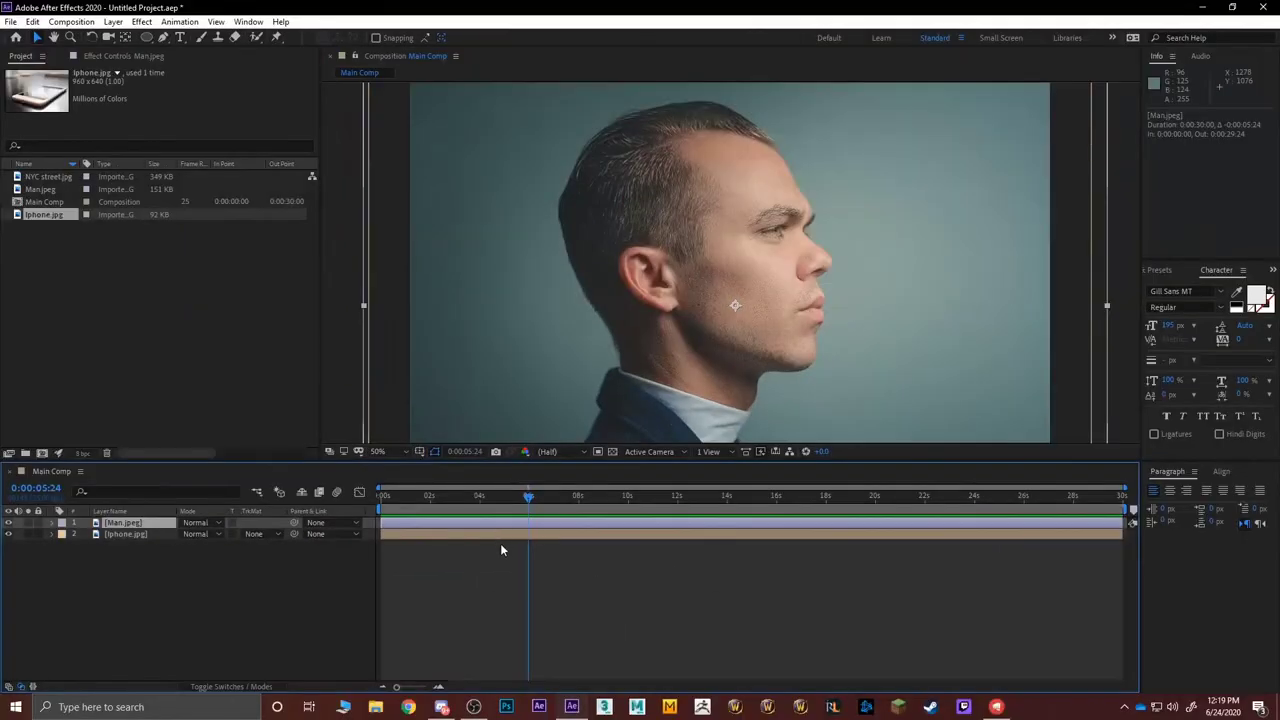
{"action": "left_click", "coordinate": [500, 543]}
{"action": "left_click", "coordinate": [505, 520]}
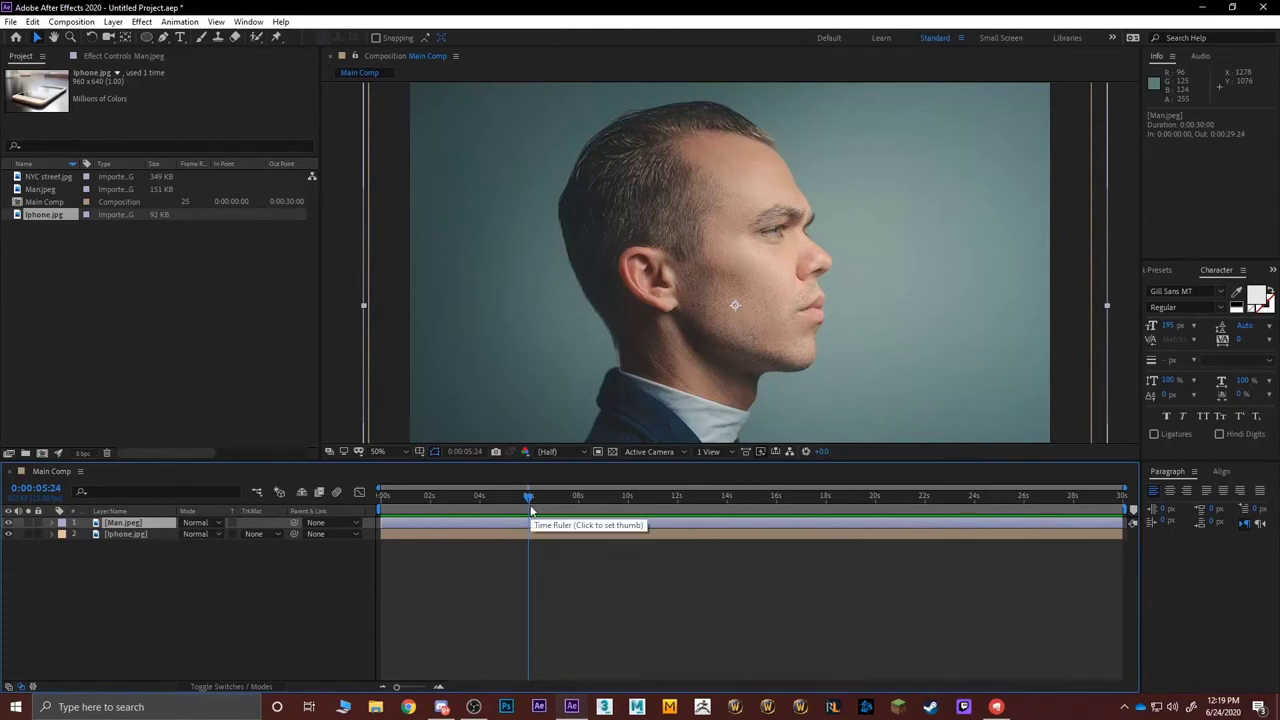
Delete the Iphone.jpg layer from the timeline and select the Man.jpeg layer.
{"action": "left_click", "coordinate": [464, 556]}
{"action": "left_click", "coordinate": [453, 537]}
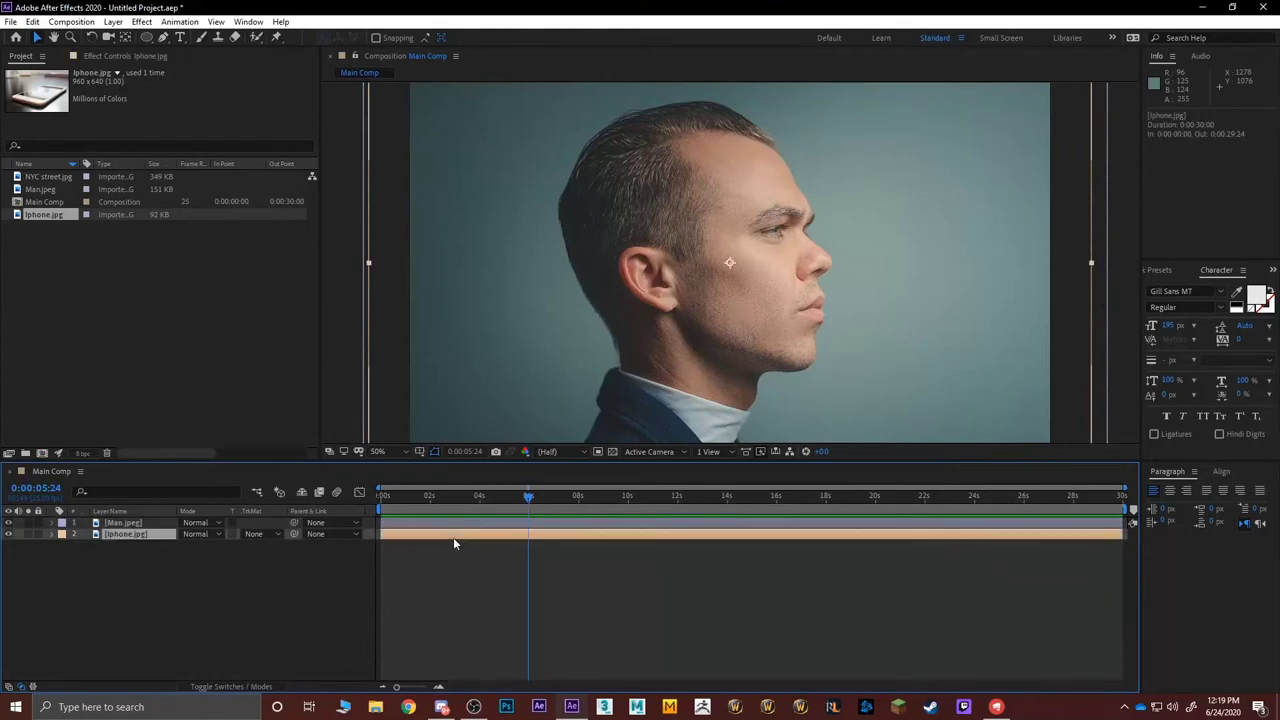
{"action": "key", "text": "Delete"}
{"action": "left_click", "coordinate": [130, 523]}
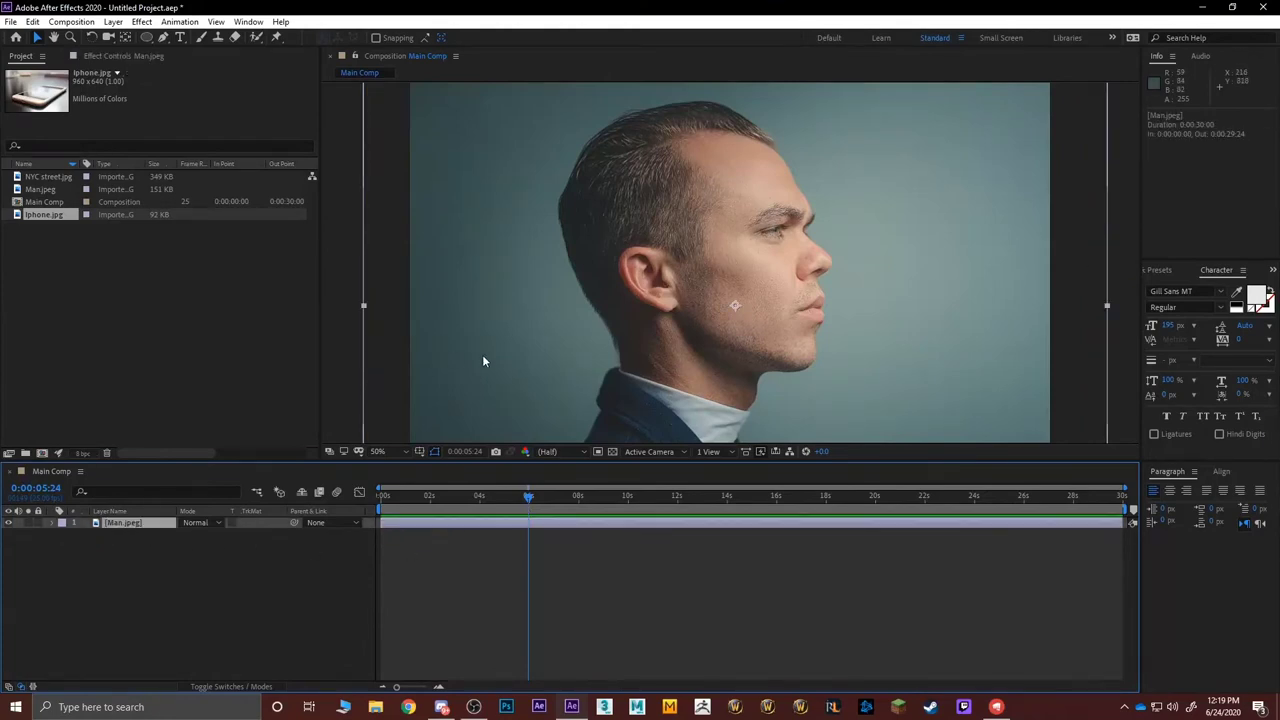
Slide the Man.jpeg layer across the composition and set it down at position 964, 652, then deselect it.
{"action": "scroll", "coordinate": [482, 354], "scroll_direction": "down", "scroll_amount": 2}
{"action": "left_click_drag", "start_coordinate": [555, 414], "coordinate": [733, 392]}
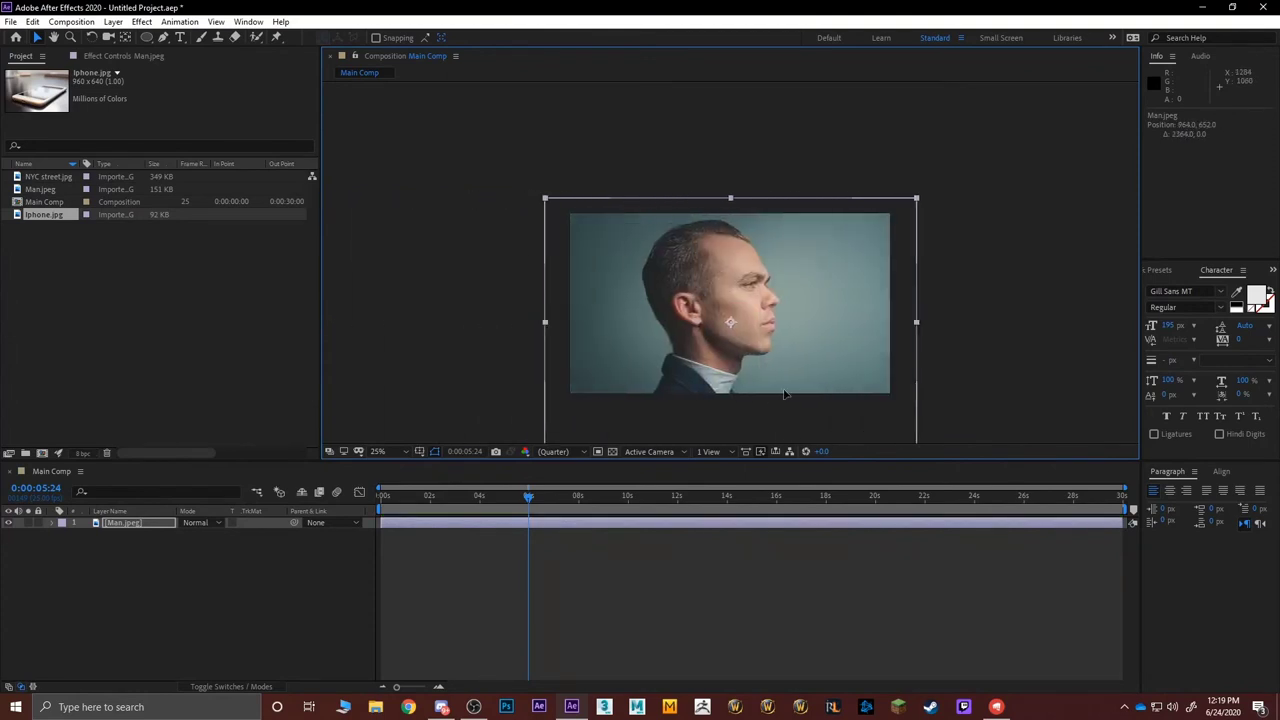
{"action": "left_click", "coordinate": [523, 586]}
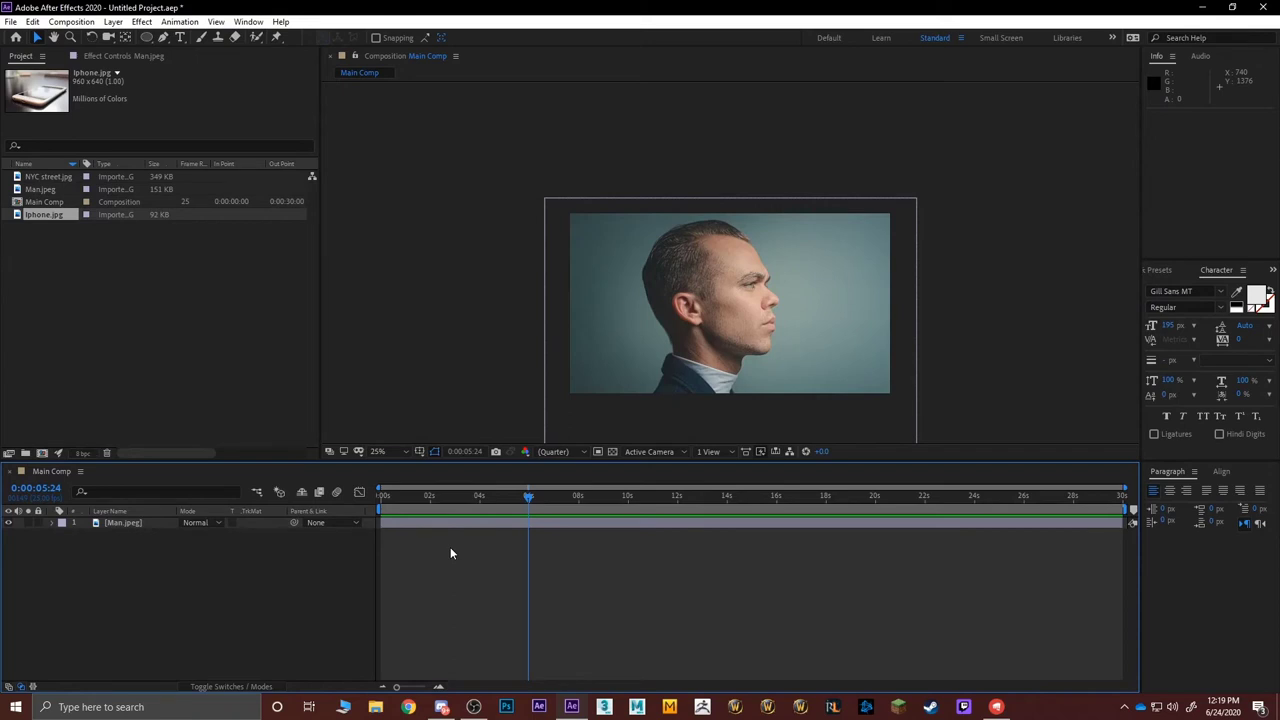
Switch to Photoshop and close the recovered color notes document without saving it.
{"action": "left_click", "coordinate": [506, 707]}
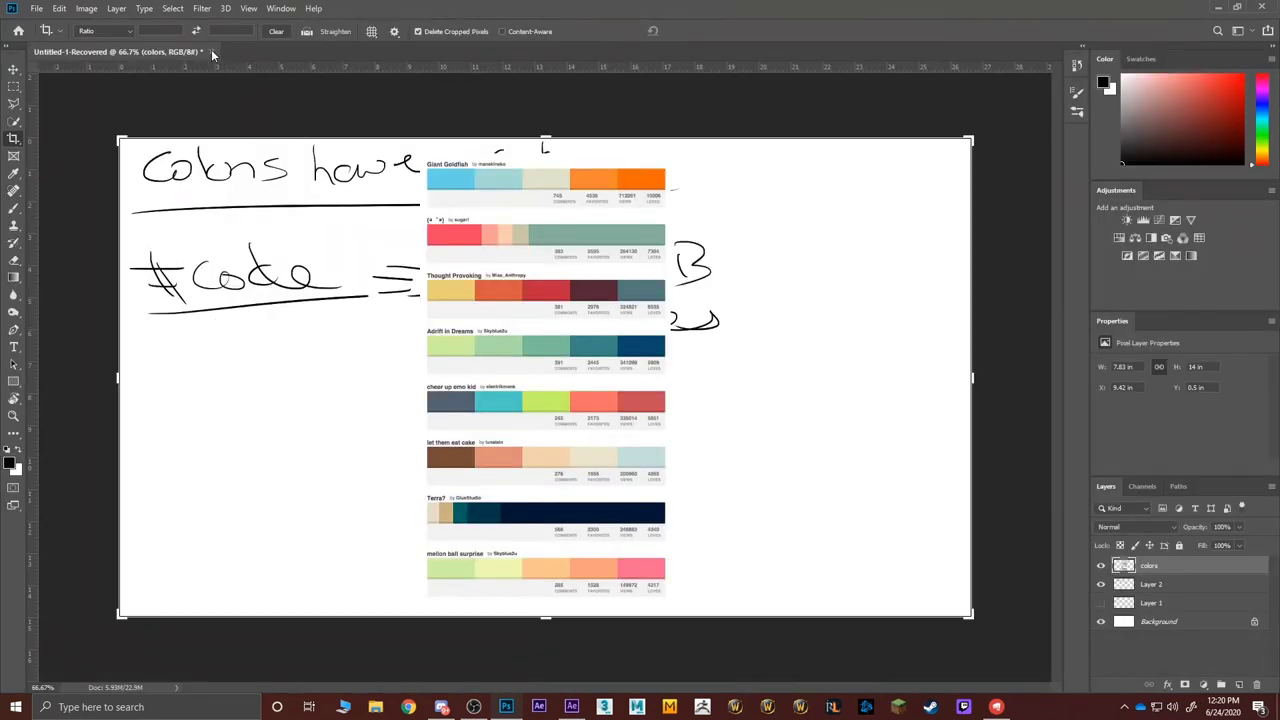
{"action": "left_click", "coordinate": [210, 53]}
{"action": "left_click", "coordinate": [634, 259]}
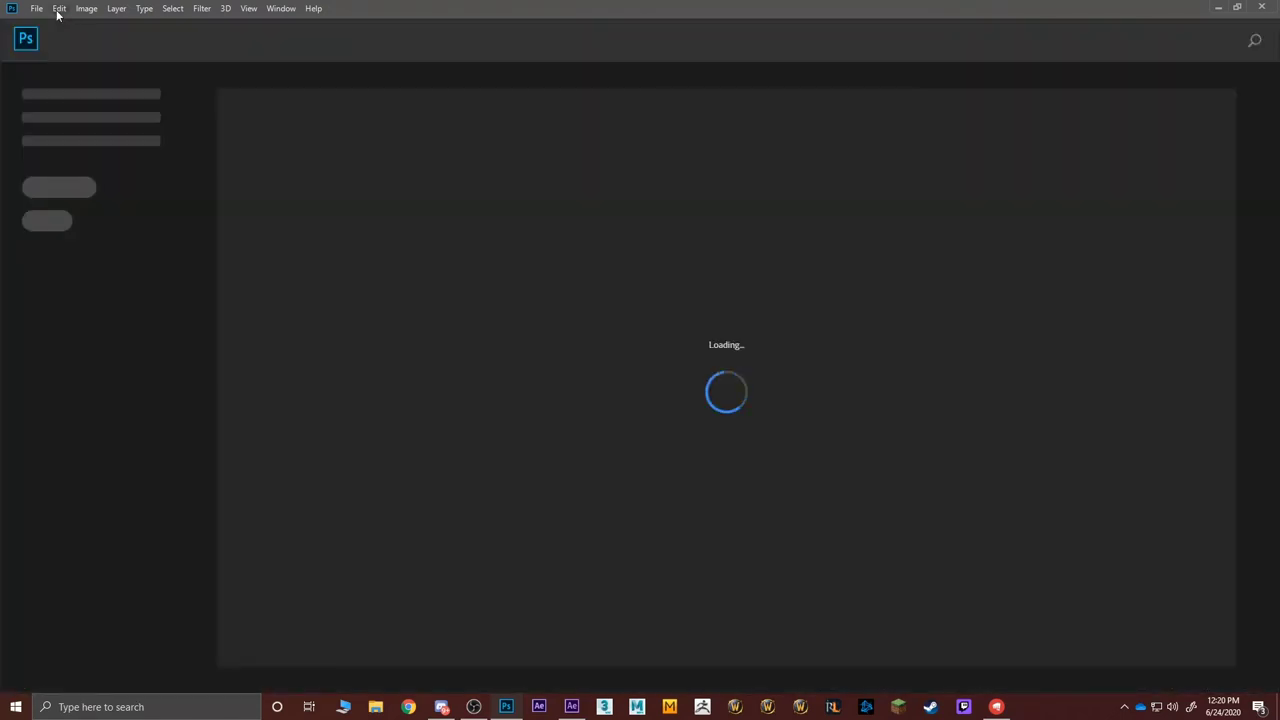
Create a 1920 x 1080 px document at 72 ppi with a white background and convert its Background into Layer 0.
{"action": "left_click", "coordinate": [36, 8]}
{"action": "left_click", "coordinate": [70, 22]}
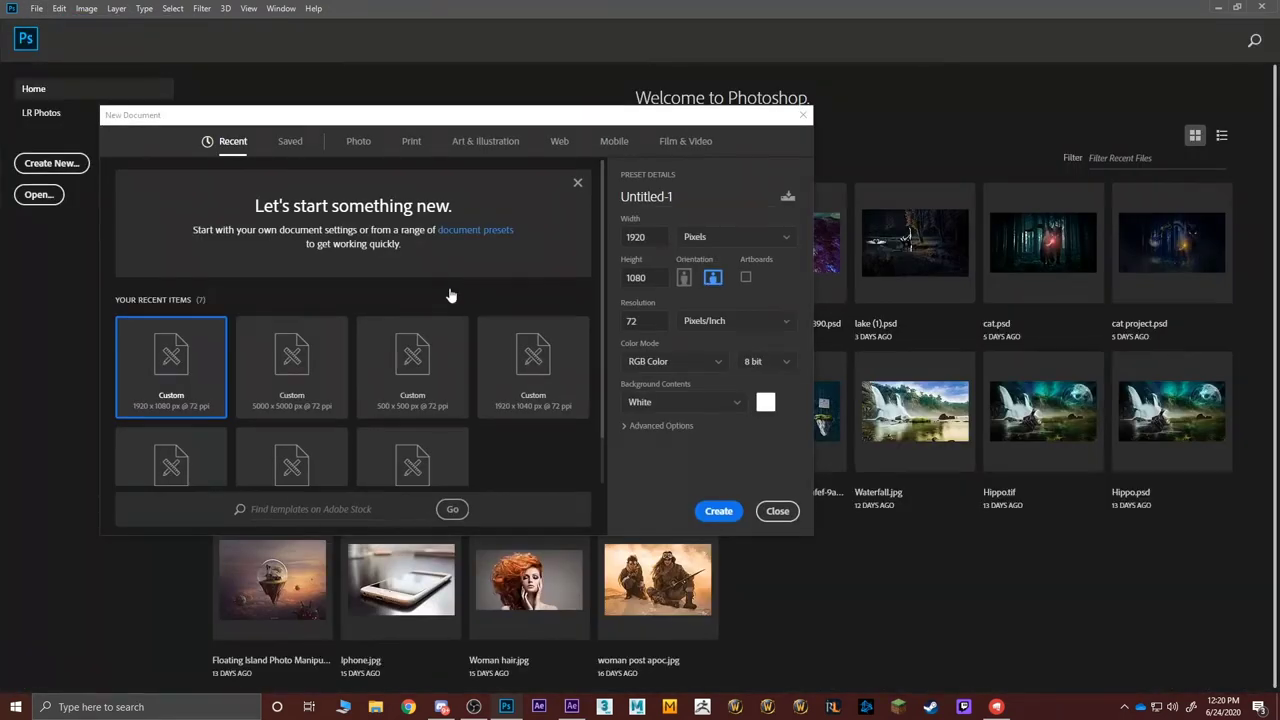
{"action": "left_click", "coordinate": [718, 511]}
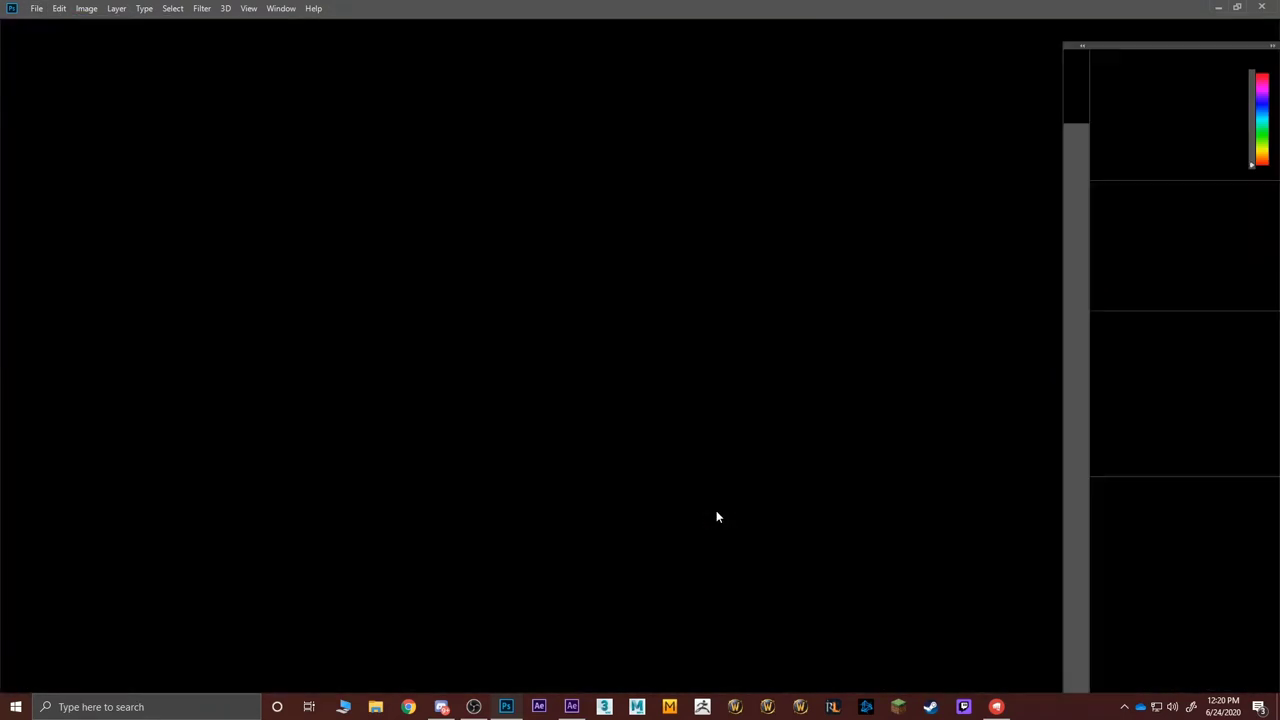
{"action": "double_click", "coordinate": [1156, 566]}
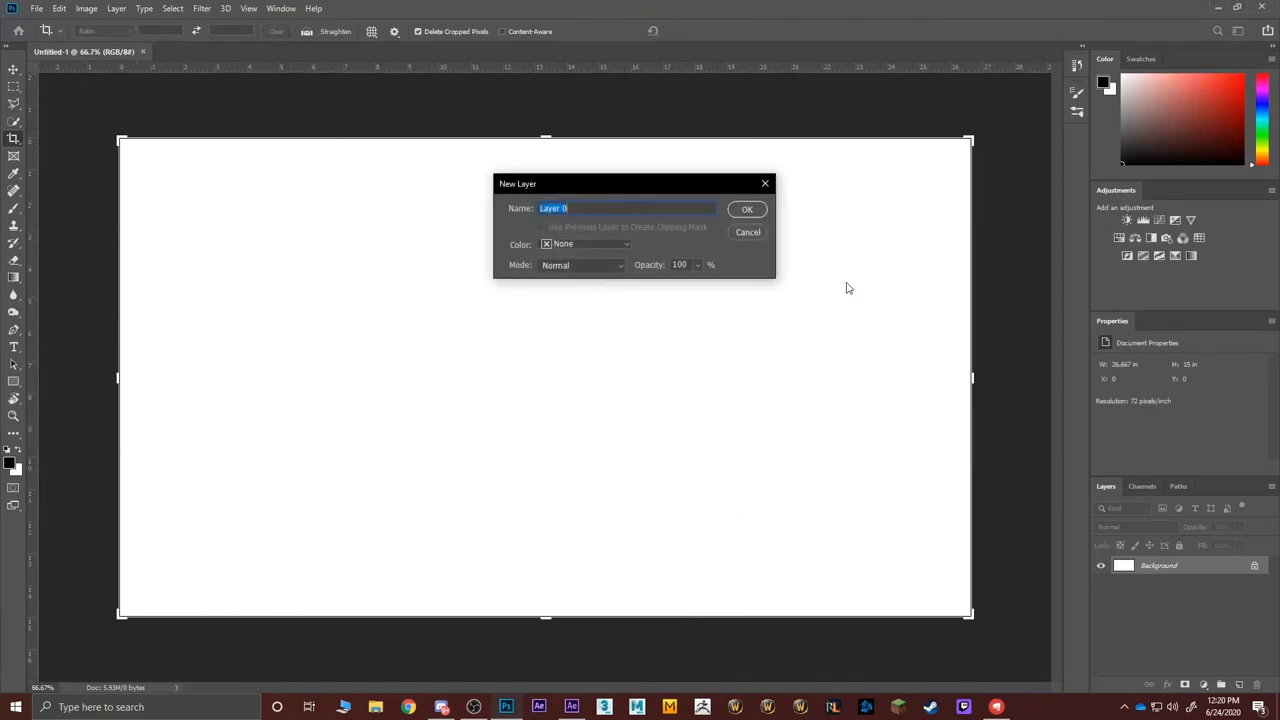
{"action": "left_click", "coordinate": [758, 209]}
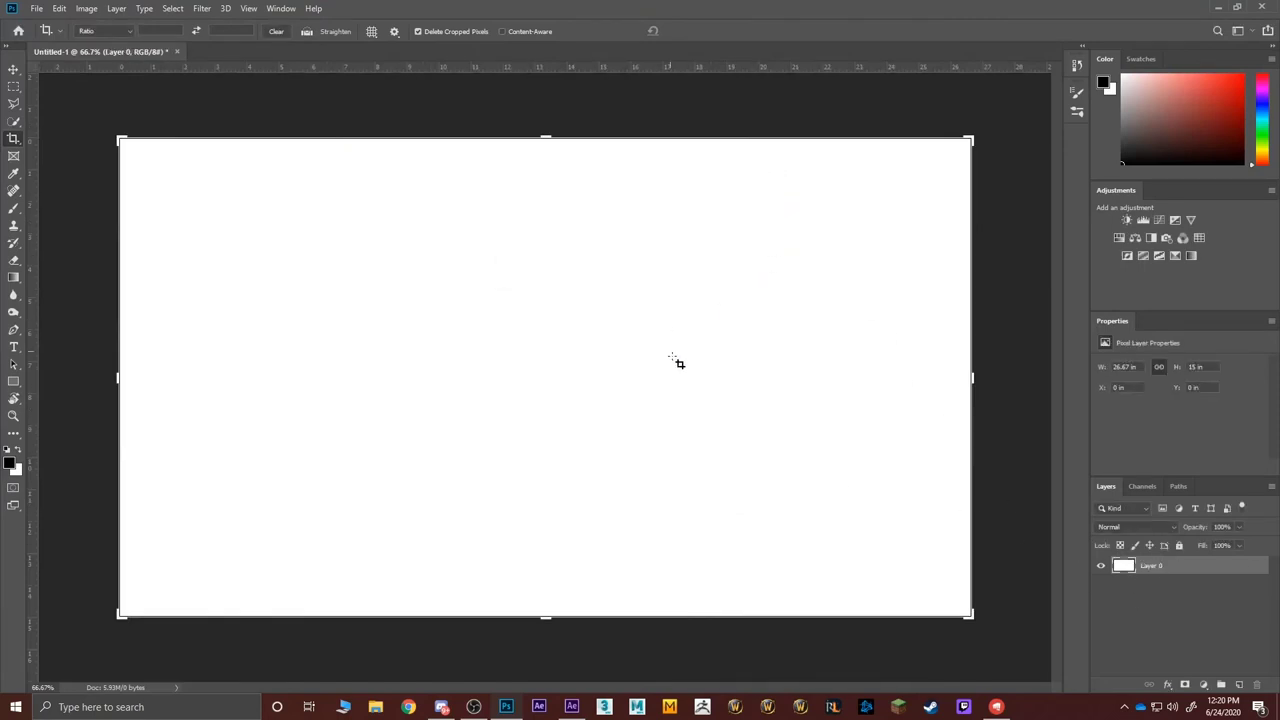
Add a new layer and paint a straight vertical black line about a quarter of the way across the canvas.
{"action": "left_click", "coordinate": [1213, 630]}
{"action": "left_click", "coordinate": [1239, 684]}
{"action": "key", "text": "b"}
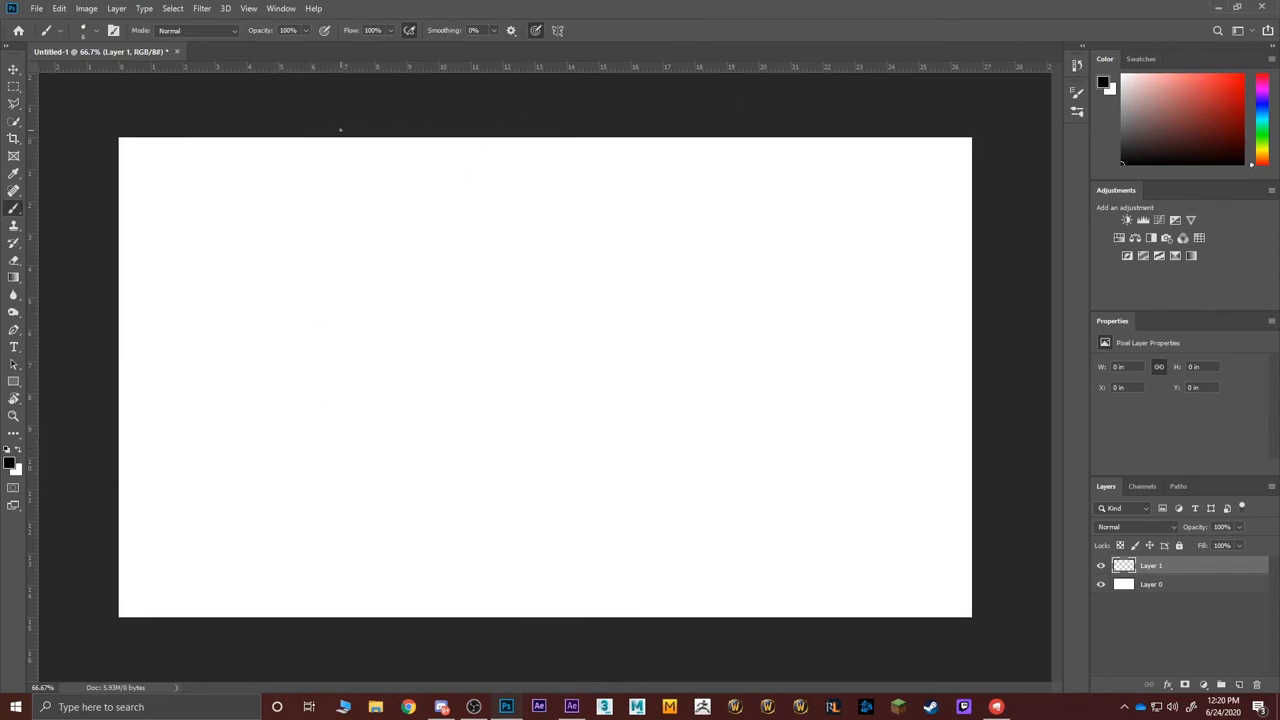
{"action": "left_click_drag", "start_coordinate": [348, 118], "coordinate": [349, 630]}
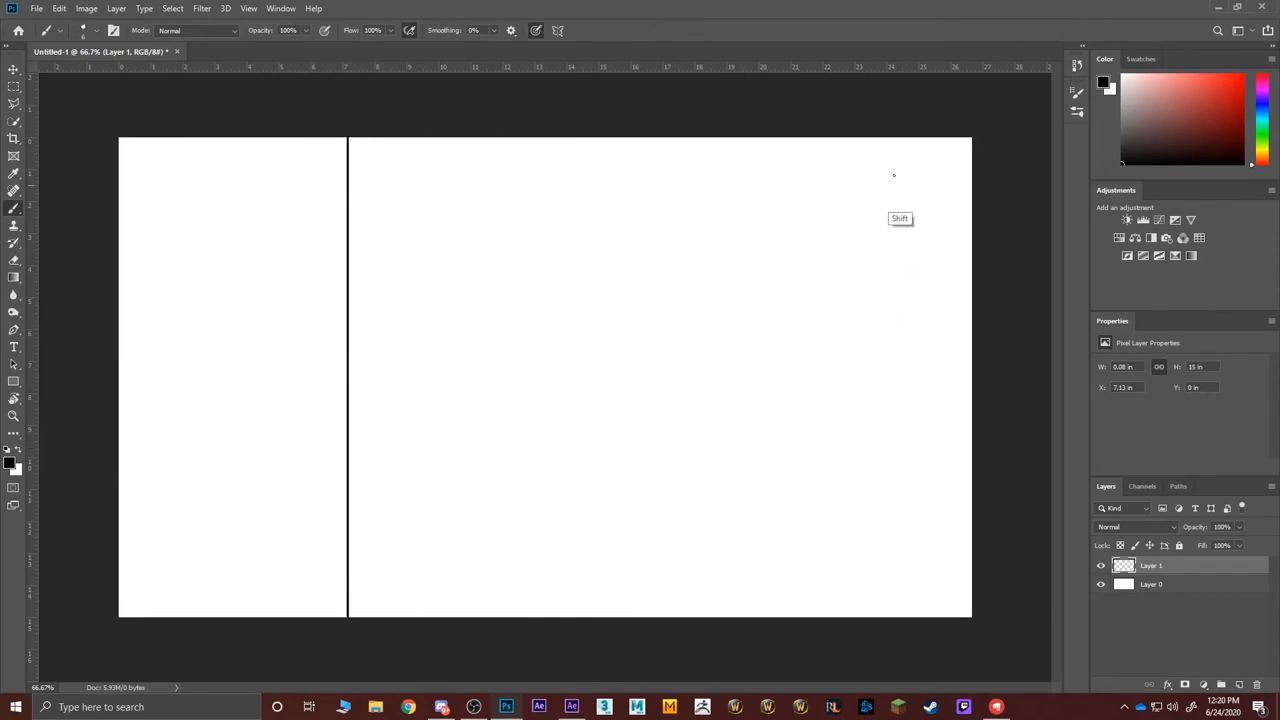
Try to paint a second straight vertical line to the right of the first one.
{"action": "left_click", "coordinate": [731, 117], "text": "shift"}
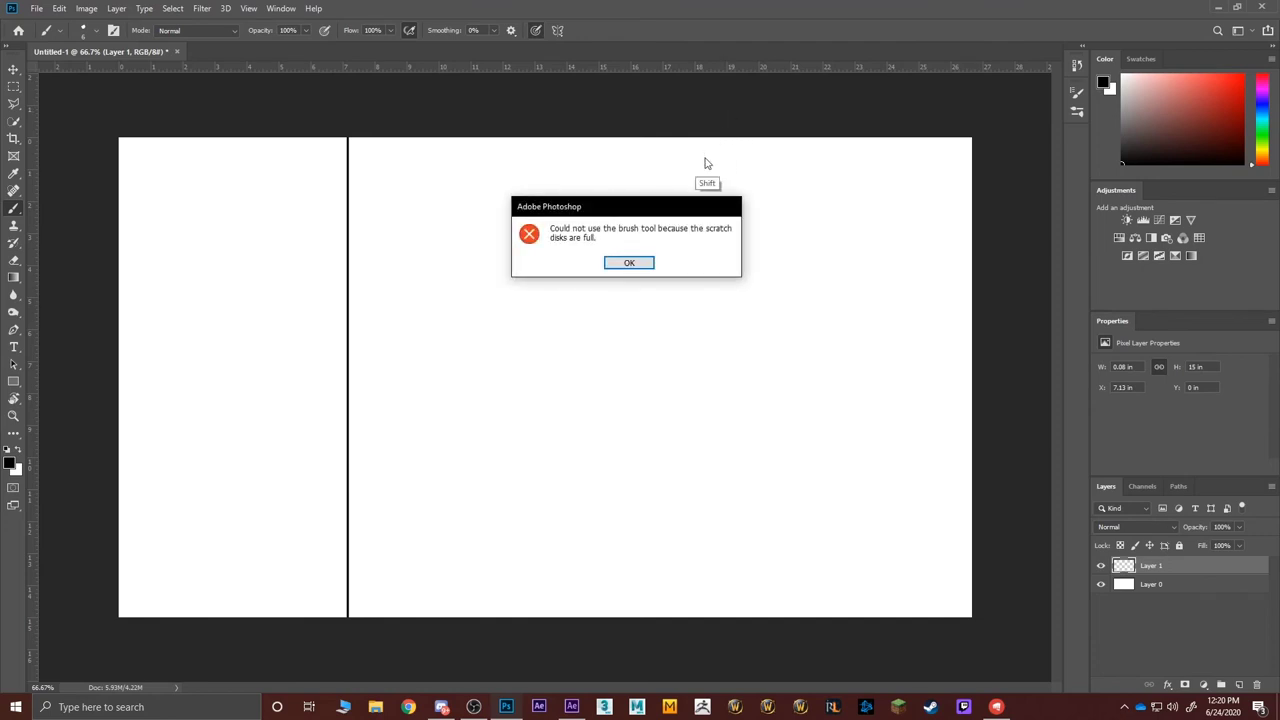
{"action": "left_click", "coordinate": [626, 263]}
{"action": "left_click", "coordinate": [712, 205]}
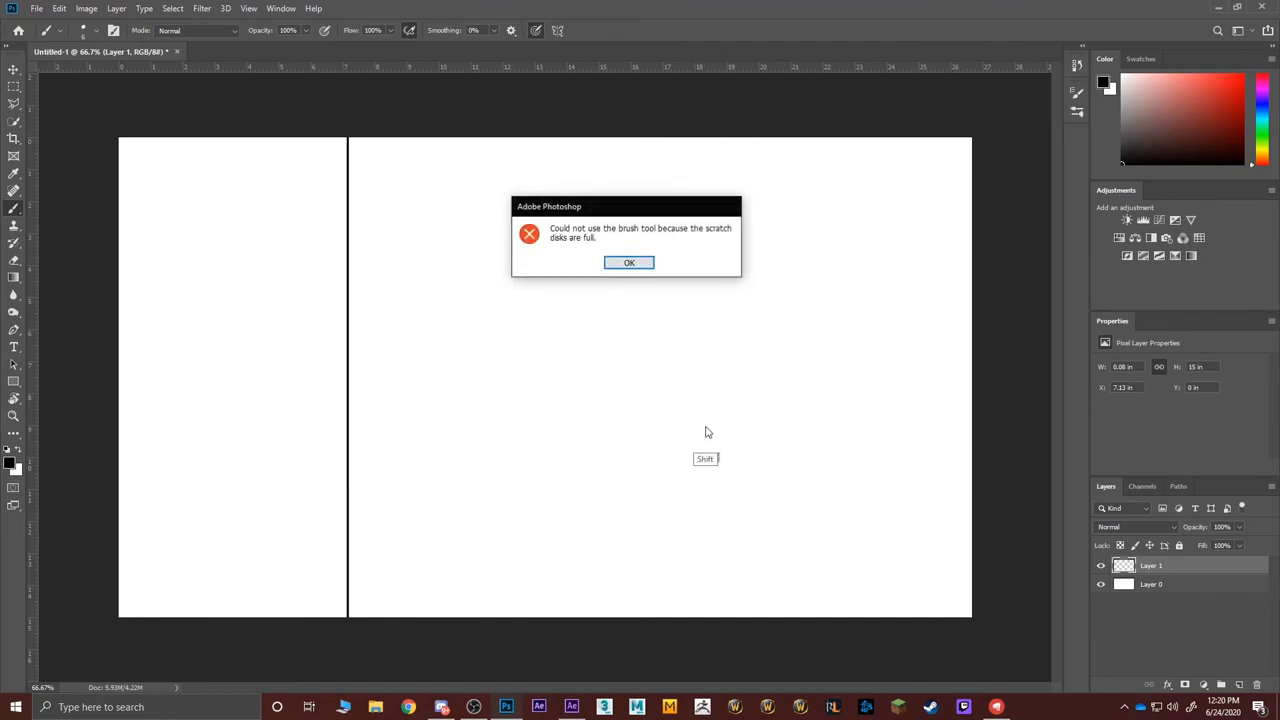
{"action": "left_click", "coordinate": [626, 263]}
{"action": "left_click", "coordinate": [697, 175]}
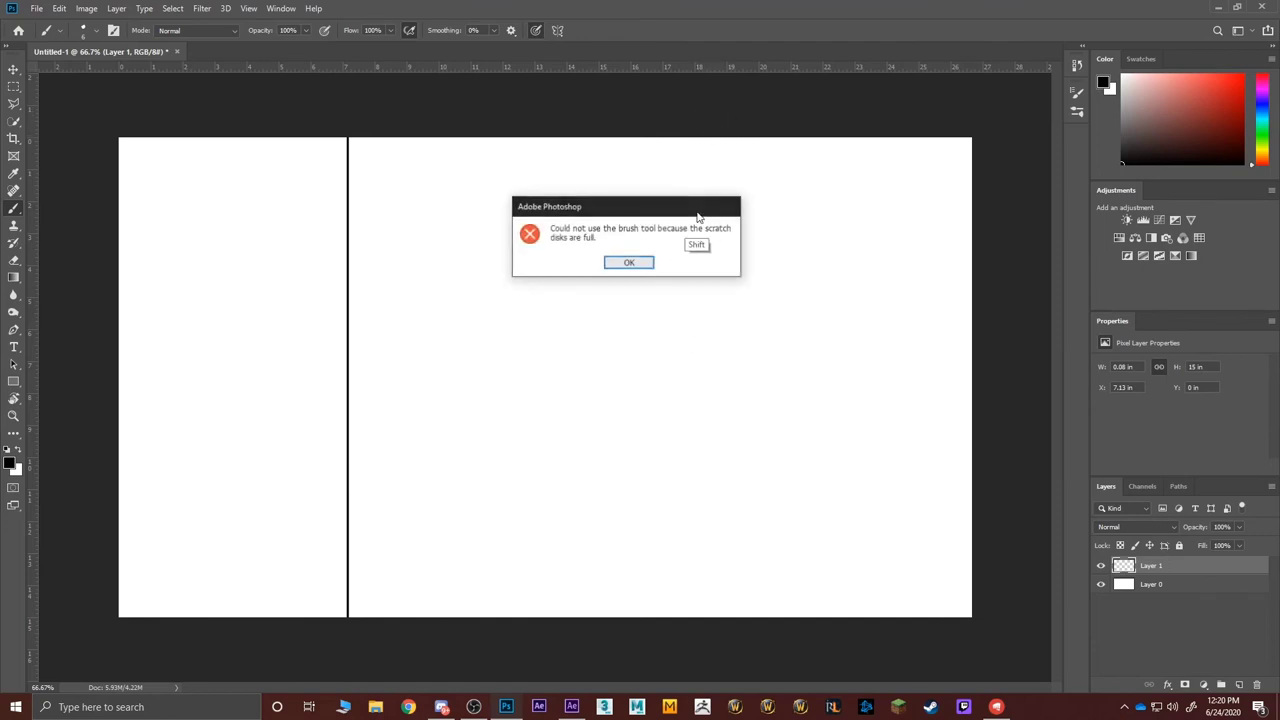
{"action": "left_click", "coordinate": [629, 263]}
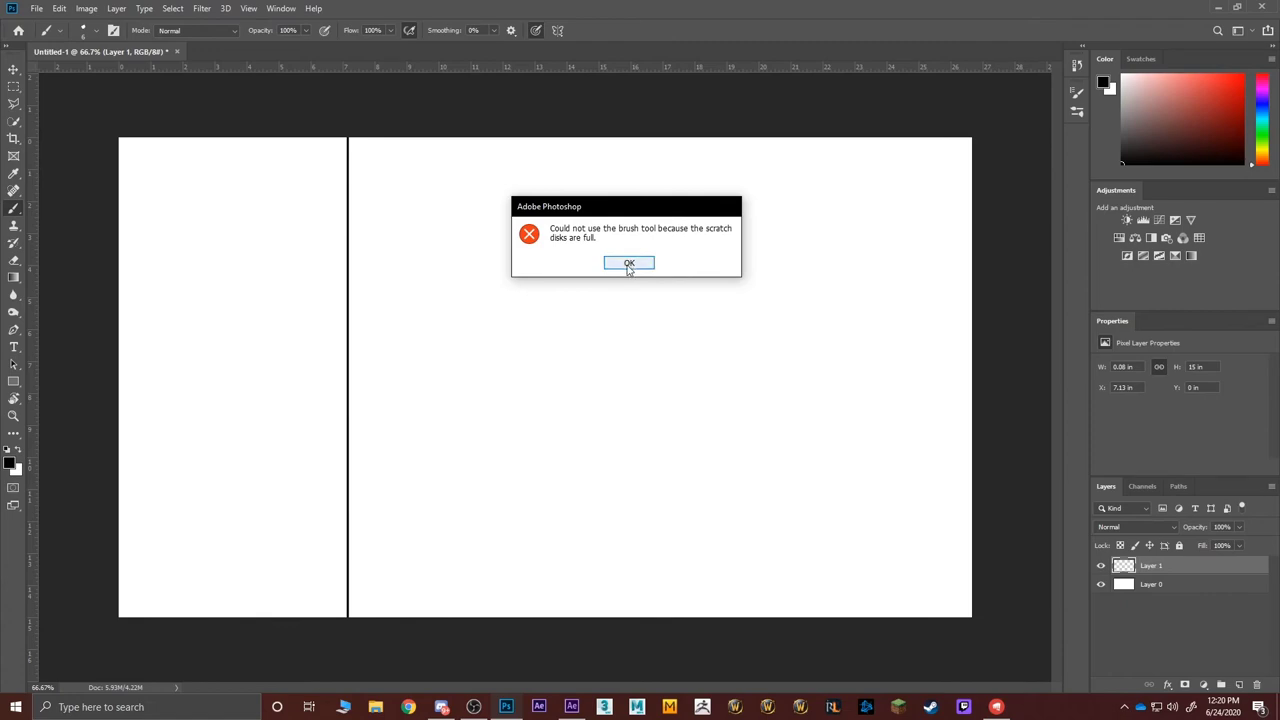
{"action": "left_click", "coordinate": [1150, 583]}
{"action": "key", "text": "alt+Tab"}
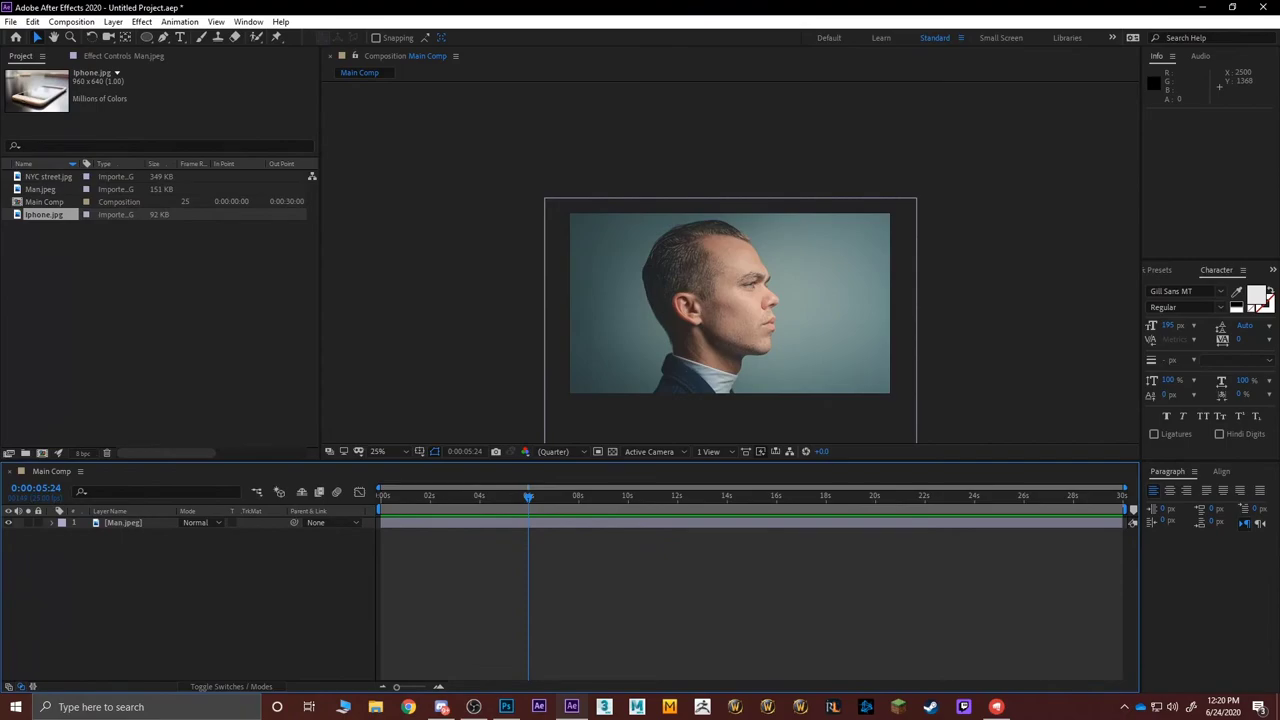
{"action": "key", "text": "alt+Tab"}
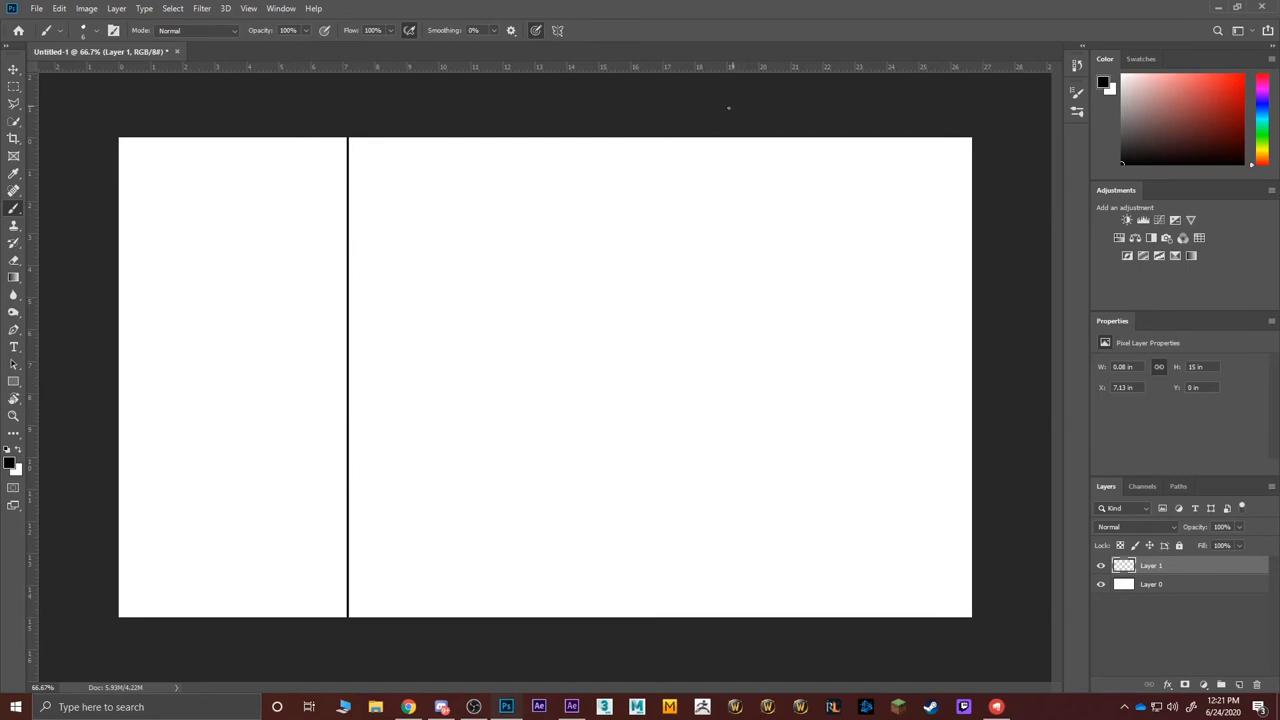
{"action": "left_click", "coordinate": [714, 297]}
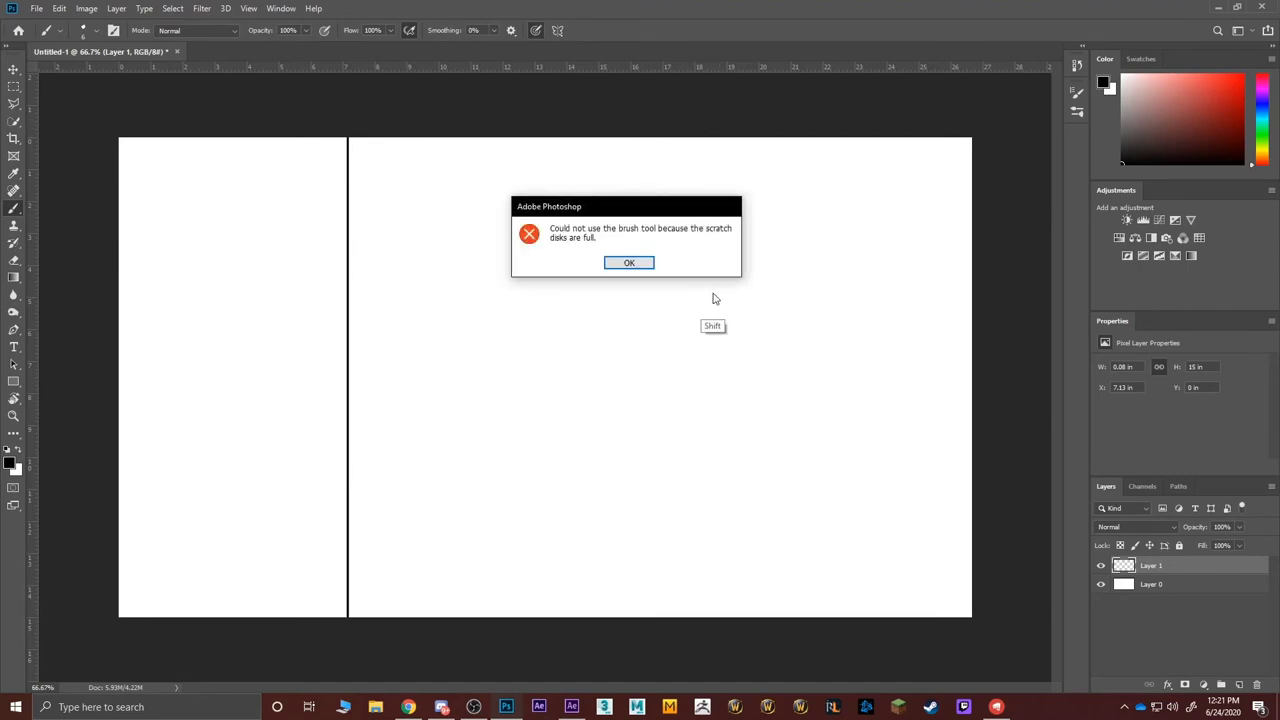
{"action": "left_click", "coordinate": [631, 263]}
{"action": "left_click", "coordinate": [643, 288]}
{"action": "left_click", "coordinate": [626, 264]}
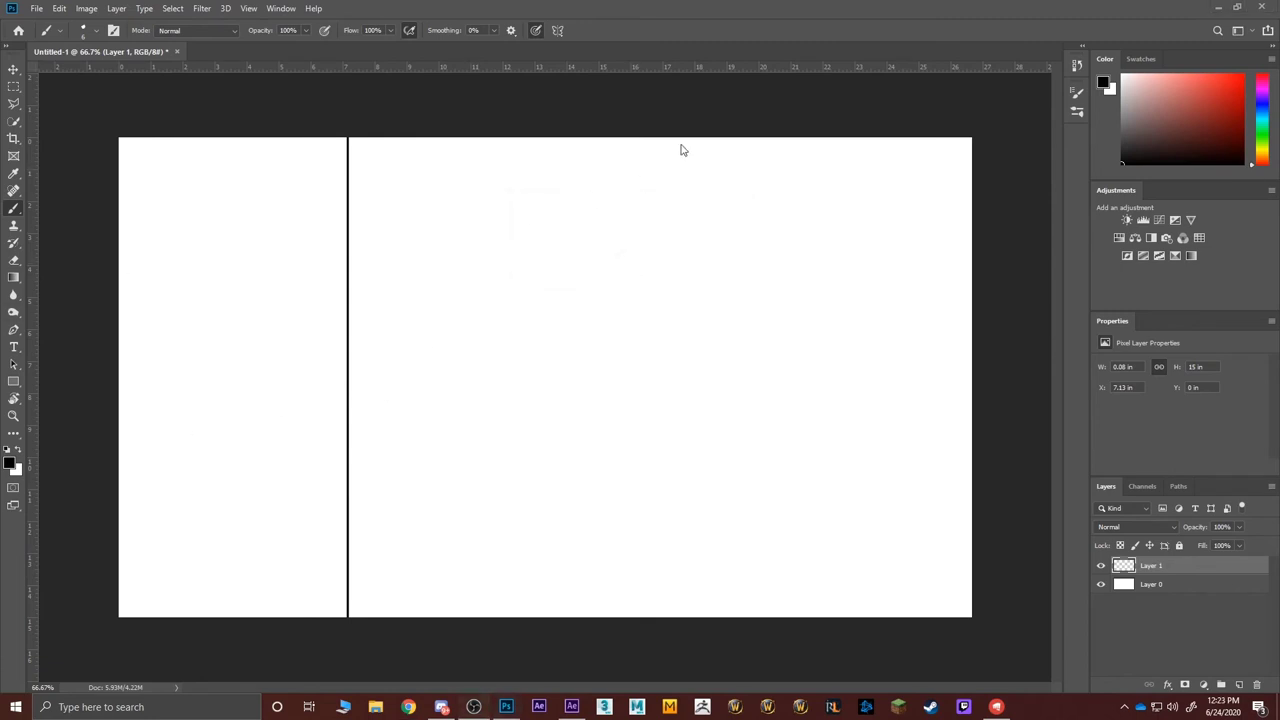
Paint a second vertical line and a horizontal line across the middle to divide the canvas into six panels.
{"action": "left_click_drag", "start_coordinate": [680, 130], "coordinate": [680, 625]}
{"action": "left_click_drag", "start_coordinate": [83, 372], "coordinate": [980, 372]}
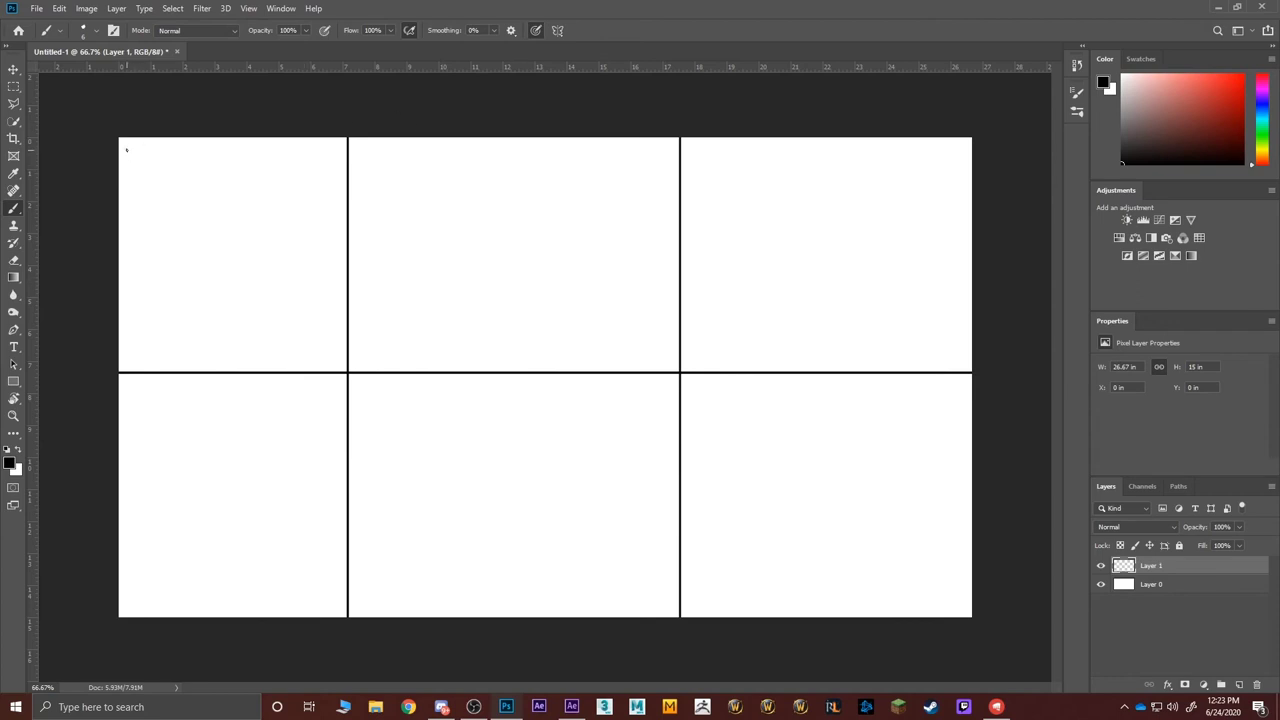
Number the first five panels 1 to 5 and sketch a ball at alternating high and low positions to show a bounce.
{"action": "mouse_move", "coordinate": [124, 153]}
{"action": "left_mouse_down"}
{"action": "mouse_move", "coordinate": [245, 181]}
{"action": "mouse_move", "coordinate": [214, 174]}
{"action": "left_mouse_up"}
{"action": "left_click_drag", "start_coordinate": [370, 151], "coordinate": [391, 164]}
{"action": "mouse_move", "coordinate": [511, 339]}
{"action": "left_mouse_down"}
{"action": "mouse_move", "coordinate": [512, 369]}
{"action": "mouse_move", "coordinate": [485, 344]}
{"action": "left_mouse_up"}
{"action": "key", "text": "ctrl+z"}
{"action": "left_click_drag", "start_coordinate": [706, 152], "coordinate": [703, 164]}
{"action": "mouse_move", "coordinate": [812, 222]}
{"action": "left_mouse_down"}
{"action": "mouse_move", "coordinate": [790, 253]}
{"action": "mouse_move", "coordinate": [815, 222]}
{"action": "left_mouse_up"}
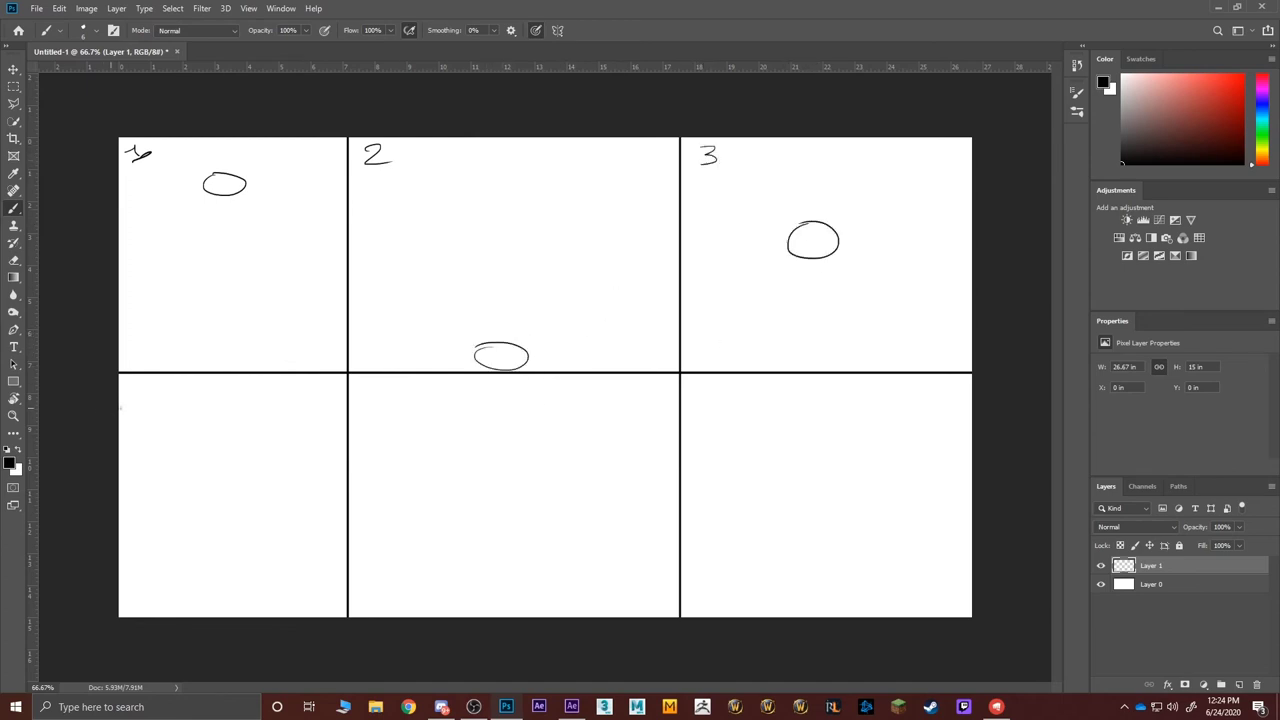
{"action": "left_click_drag", "start_coordinate": [127, 395], "coordinate": [141, 410]}
{"action": "left_click_drag", "start_coordinate": [215, 585], "coordinate": [233, 588]}
{"action": "left_click_drag", "start_coordinate": [389, 385], "coordinate": [382, 410]}
{"action": "mouse_move", "coordinate": [496, 481]}
{"action": "left_mouse_down"}
{"action": "mouse_move", "coordinate": [519, 503]}
{"action": "mouse_move", "coordinate": [465, 491]}
{"action": "left_mouse_up"}
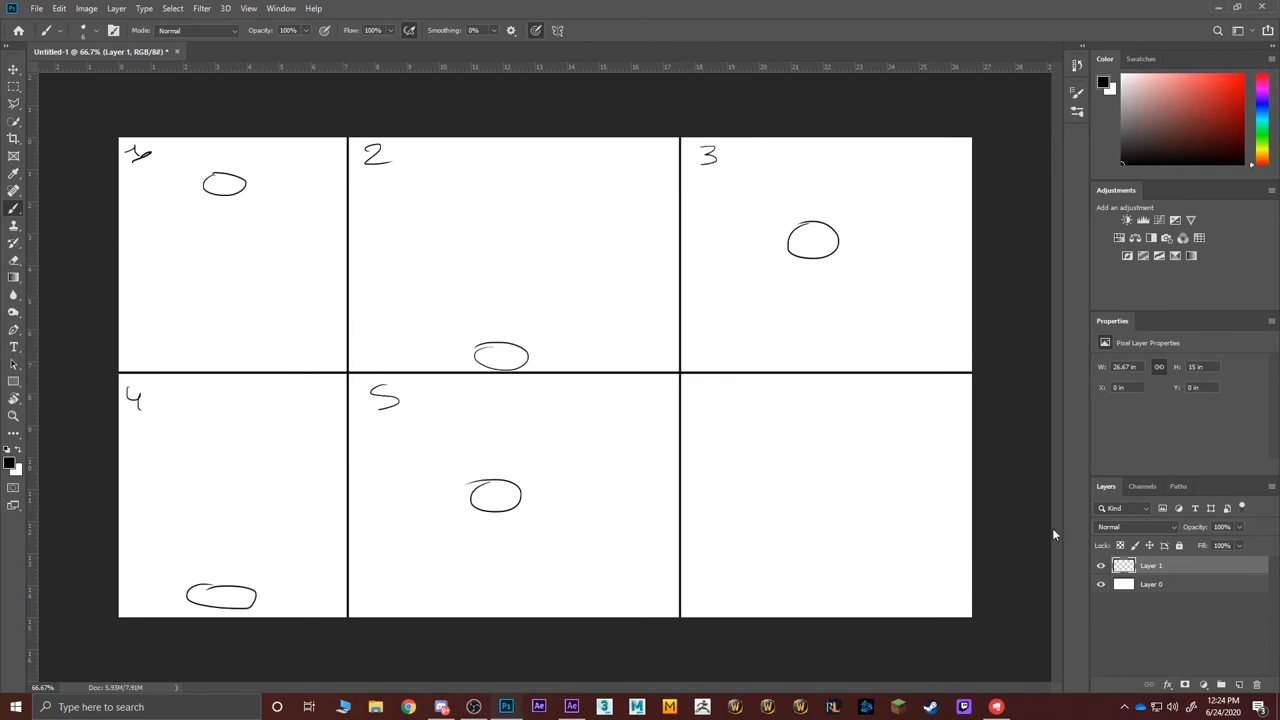
Add a new layer with Layer 1 hidden and handwrite an underlined "Keyframes" heading in the canvas's upper-left corner.
{"action": "left_click", "coordinate": [1239, 685]}
{"action": "left_click", "coordinate": [1101, 584]}
{"action": "left_click", "coordinate": [1101, 584]}
{"action": "left_click", "coordinate": [1101, 585]}
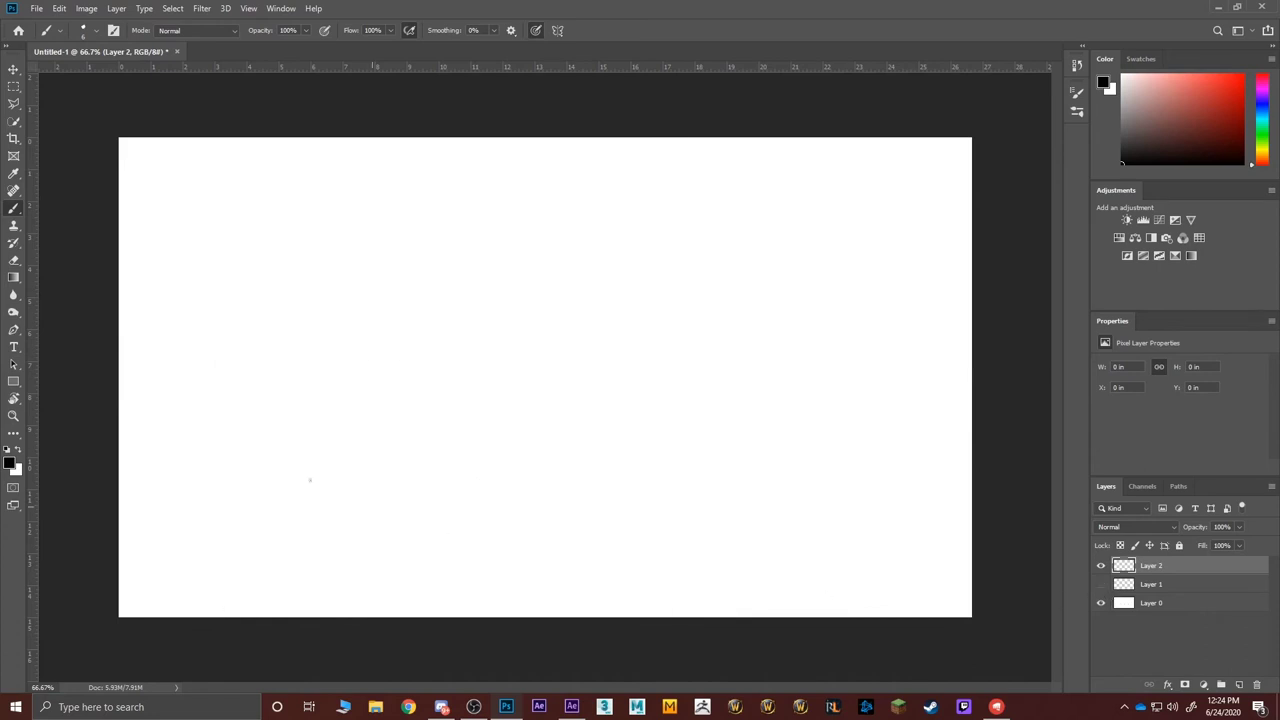
{"action": "mouse_move", "coordinate": [134, 146]}
{"action": "left_mouse_down"}
{"action": "mouse_move", "coordinate": [181, 184]}
{"action": "mouse_move", "coordinate": [176, 175]}
{"action": "mouse_move", "coordinate": [201, 188]}
{"action": "mouse_move", "coordinate": [202, 171]}
{"action": "mouse_move", "coordinate": [250, 209]}
{"action": "mouse_move", "coordinate": [239, 182]}
{"action": "mouse_move", "coordinate": [360, 180]}
{"action": "left_mouse_up"}
{"action": "left_click_drag", "start_coordinate": [123, 225], "coordinate": [379, 231]}
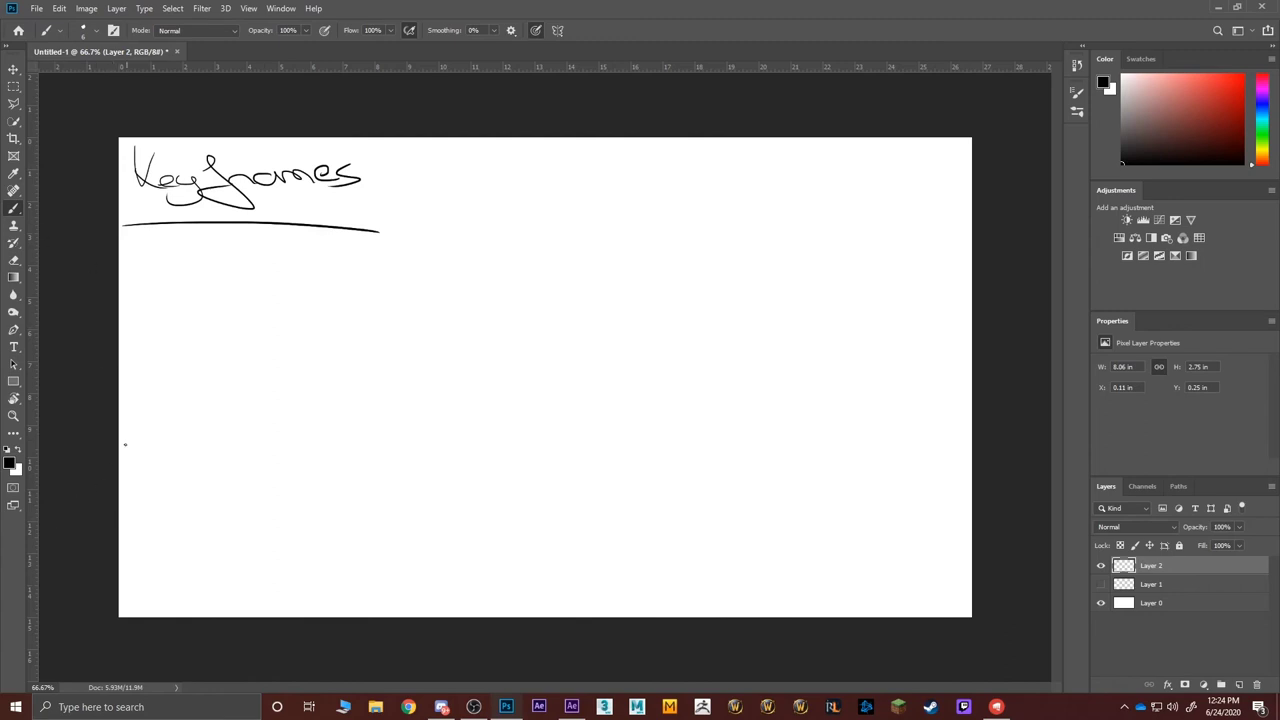
Draw a horizontal timeline across the lower canvas with tick marks labeled 0, 2, 4, 6 and 8.
{"action": "left_click_drag", "start_coordinate": [83, 480], "coordinate": [1116, 451]}
{"action": "mouse_move", "coordinate": [70, 494]}
{"action": "left_mouse_down"}
{"action": "mouse_move", "coordinate": [1023, 471]}
{"action": "mouse_move", "coordinate": [1125, 388]}
{"action": "left_mouse_up"}
{"action": "left_click_drag", "start_coordinate": [130, 452], "coordinate": [128, 486]}
{"action": "left_click_drag", "start_coordinate": [211, 451], "coordinate": [245, 505]}
{"action": "mouse_move", "coordinate": [315, 447]}
{"action": "left_mouse_down"}
{"action": "mouse_move", "coordinate": [333, 492]}
{"action": "mouse_move", "coordinate": [313, 503]}
{"action": "mouse_move", "coordinate": [330, 499]}
{"action": "left_mouse_up"}
{"action": "key", "text": "ctrl+z"}
{"action": "left_click_drag", "start_coordinate": [323, 487], "coordinate": [322, 517]}
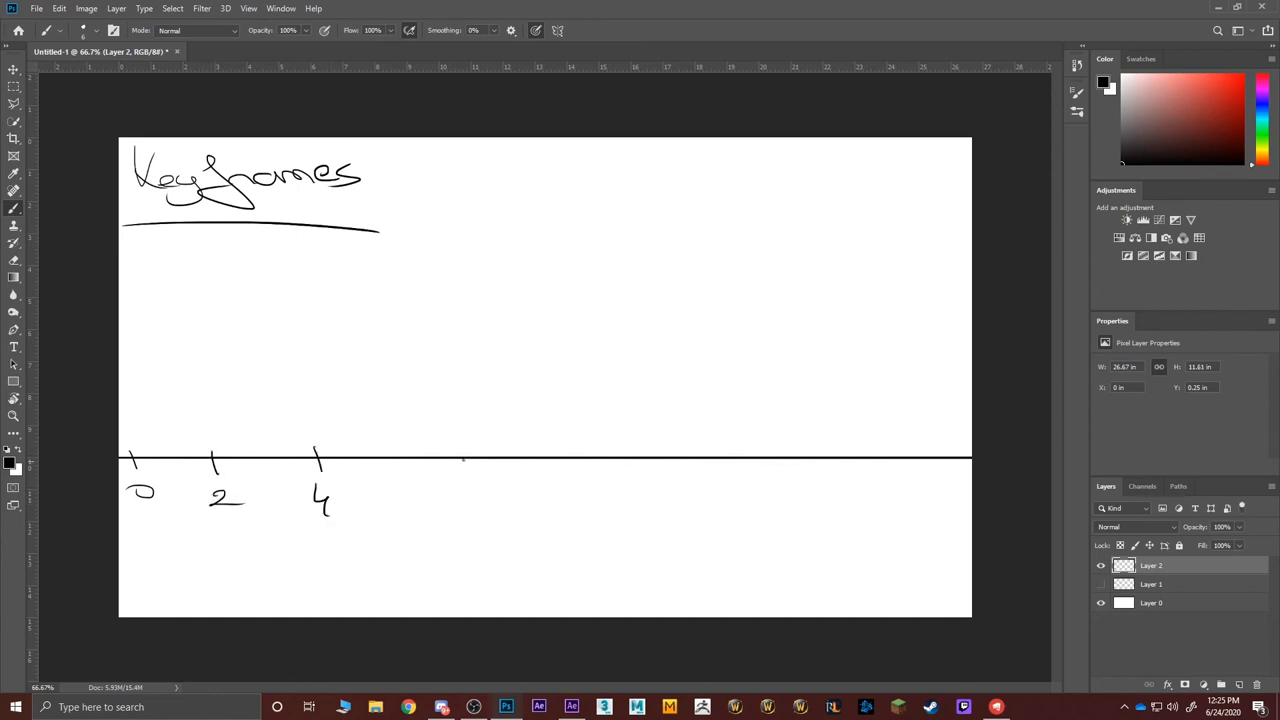
{"action": "left_click_drag", "start_coordinate": [449, 448], "coordinate": [447, 508]}
{"action": "mouse_move", "coordinate": [574, 449]}
{"action": "left_mouse_down"}
{"action": "mouse_move", "coordinate": [574, 490]}
{"action": "mouse_move", "coordinate": [600, 488]}
{"action": "left_mouse_up"}
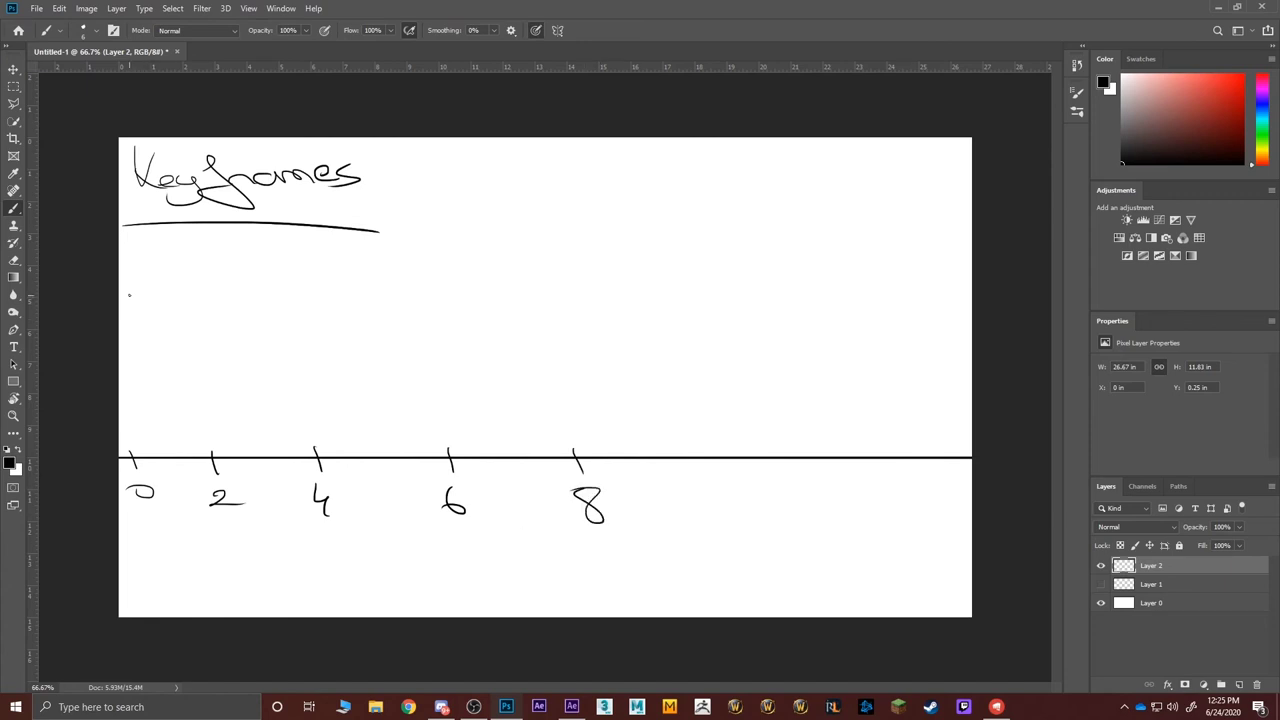
Sketch a high ball at 0 and a low ball at 2, each with a crosshatched keyframe marker on the timeline.
{"action": "left_click_drag", "start_coordinate": [129, 295], "coordinate": [134, 291]}
{"action": "left_click_drag", "start_coordinate": [130, 413], "coordinate": [124, 434]}
{"action": "left_click_drag", "start_coordinate": [124, 420], "coordinate": [137, 414]}
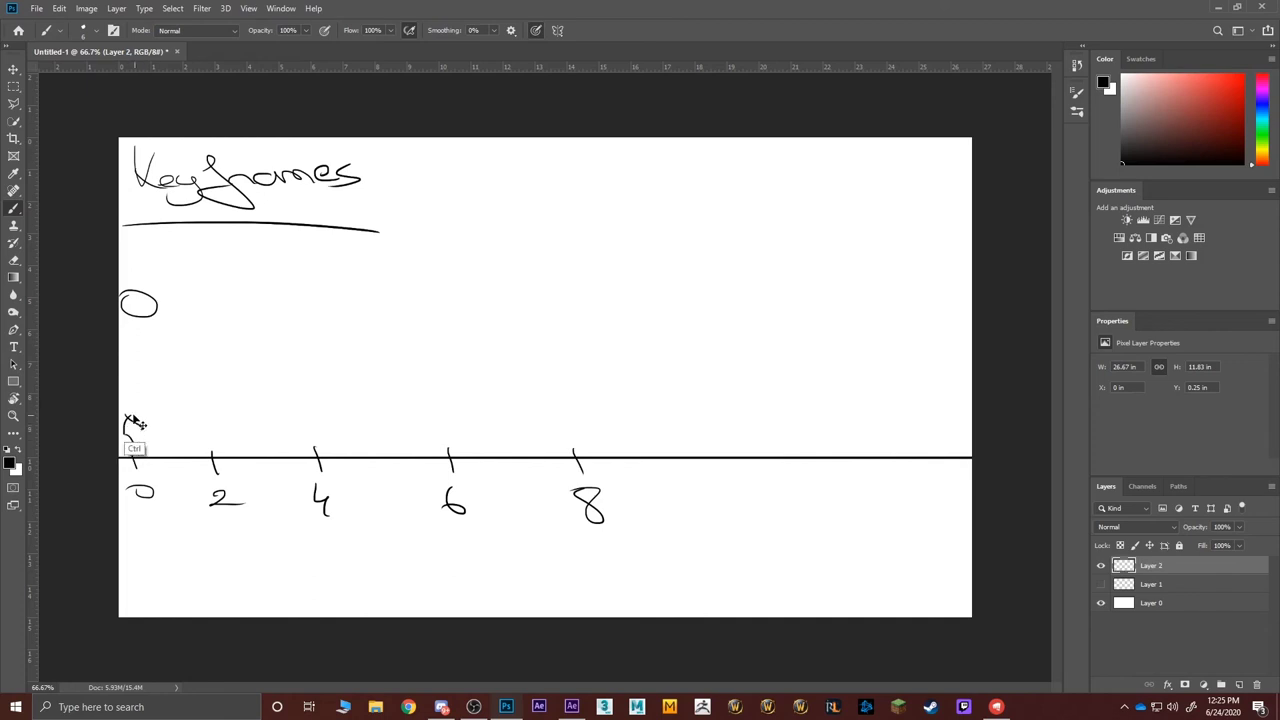
{"action": "key", "text": "ctrl+z"}
{"action": "key", "text": "ctrl+z"}
{"action": "mouse_move", "coordinate": [133, 418]}
{"action": "left_mouse_down"}
{"action": "mouse_move", "coordinate": [120, 432]}
{"action": "mouse_move", "coordinate": [145, 431]}
{"action": "mouse_move", "coordinate": [133, 445]}
{"action": "mouse_move", "coordinate": [145, 432]}
{"action": "left_mouse_up"}
{"action": "mouse_move", "coordinate": [125, 437]}
{"action": "left_mouse_down"}
{"action": "mouse_move", "coordinate": [137, 423]}
{"action": "mouse_move", "coordinate": [144, 436]}
{"action": "left_mouse_up"}
{"action": "mouse_move", "coordinate": [211, 428]}
{"action": "left_mouse_down"}
{"action": "mouse_move", "coordinate": [211, 454]}
{"action": "mouse_move", "coordinate": [208, 425]}
{"action": "mouse_move", "coordinate": [246, 406]}
{"action": "left_mouse_up"}
{"action": "key", "text": "ctrl+z"}
{"action": "left_click_drag", "start_coordinate": [207, 444], "coordinate": [219, 450]}
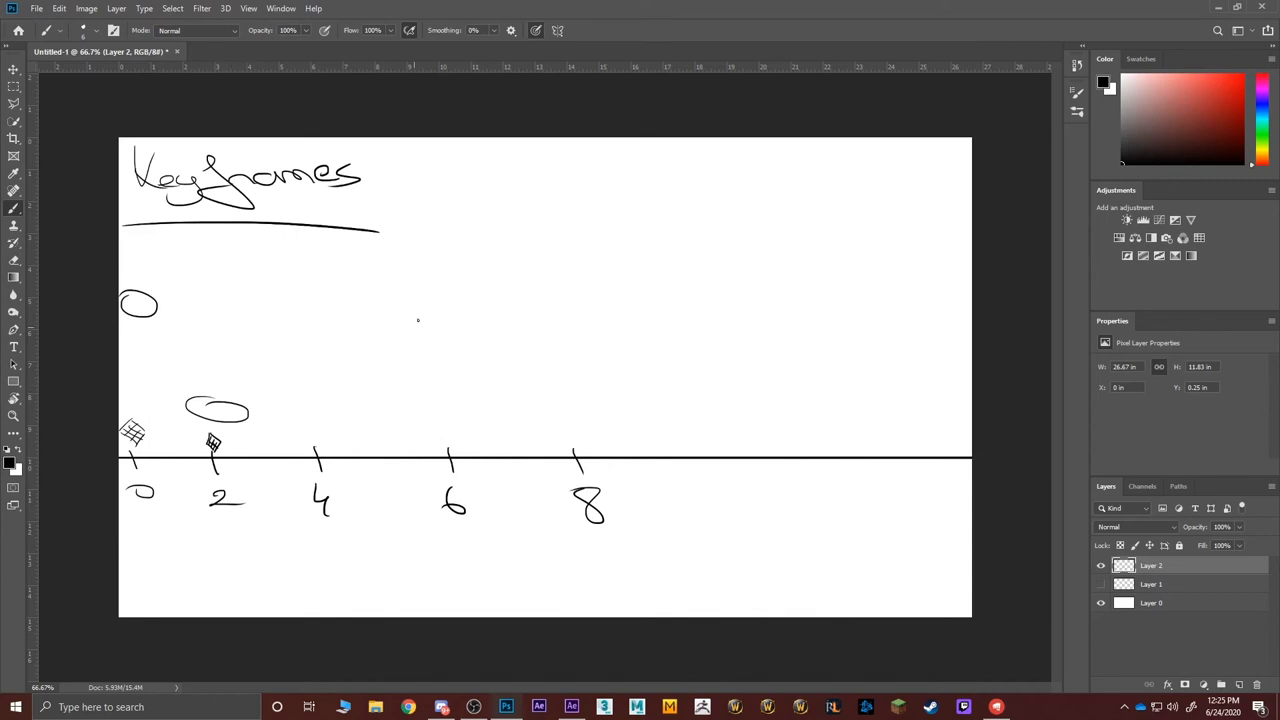
Sketch a high ball above 4, a low ball at 6 and a high ball above 8.
{"action": "left_click_drag", "start_coordinate": [306, 302], "coordinate": [304, 302]}
{"action": "left_click_drag", "start_coordinate": [445, 409], "coordinate": [447, 405]}
{"action": "left_click_drag", "start_coordinate": [560, 309], "coordinate": [475, 321]}
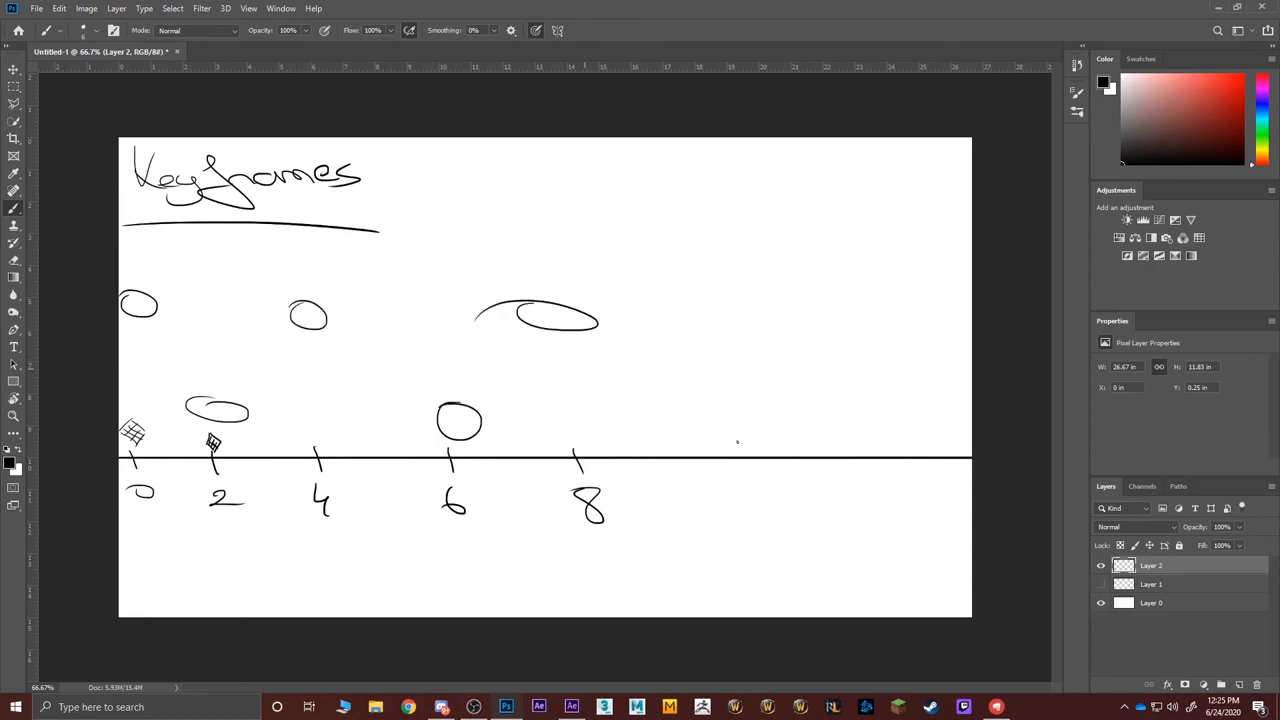
Draw hatched keyframe markers on the timeline at 4, 6 and 8.
{"action": "left_click_drag", "start_coordinate": [310, 433], "coordinate": [320, 450]}
{"action": "mouse_move", "coordinate": [432, 450]}
{"action": "left_mouse_down"}
{"action": "mouse_move", "coordinate": [460, 432]}
{"action": "mouse_move", "coordinate": [444, 444]}
{"action": "left_mouse_up"}
{"action": "left_click_drag", "start_coordinate": [446, 452], "coordinate": [454, 440]}
{"action": "left_click_drag", "start_coordinate": [444, 456], "coordinate": [454, 440]}
{"action": "left_click_drag", "start_coordinate": [575, 411], "coordinate": [566, 432]}
{"action": "left_click_drag", "start_coordinate": [584, 411], "coordinate": [582, 442]}
{"action": "left_click_drag", "start_coordinate": [564, 433], "coordinate": [580, 437]}
{"action": "left_click_drag", "start_coordinate": [590, 428], "coordinate": [582, 434]}
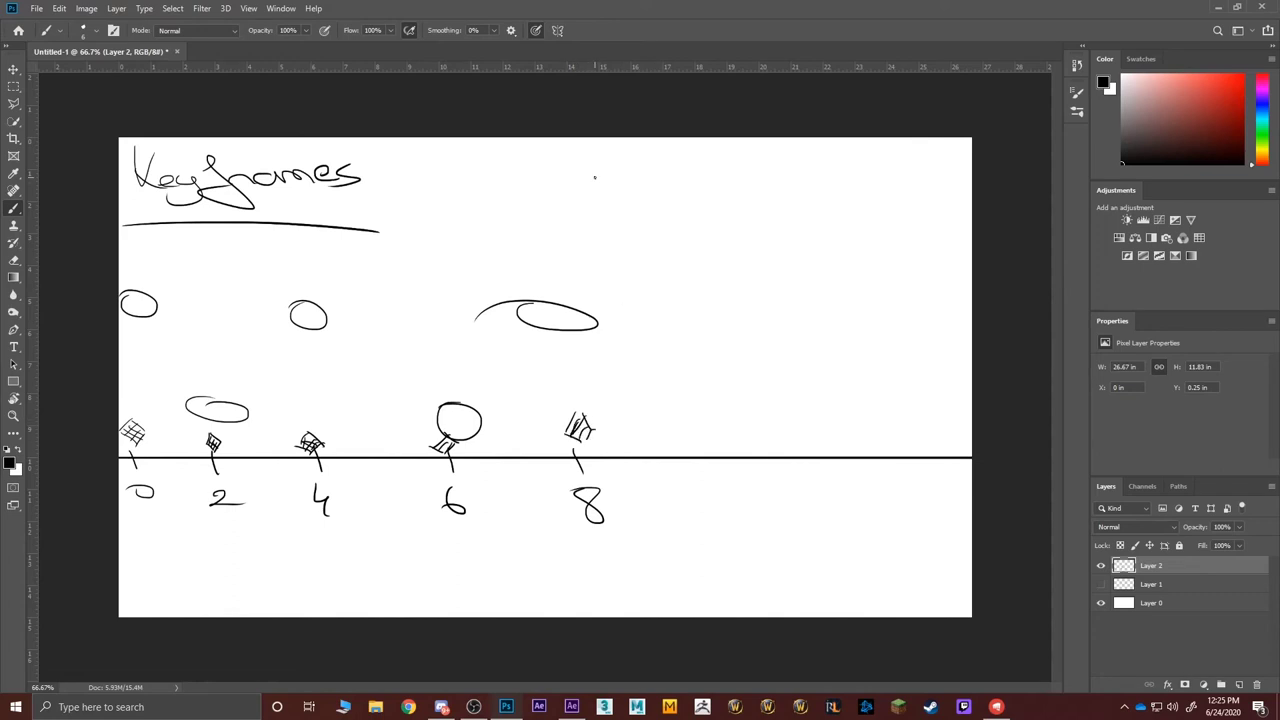
Handwrite an underlined "Intervals" heading to the right of the "Keyframes" heading.
{"action": "left_click_drag", "start_coordinate": [594, 176], "coordinate": [598, 206]}
{"action": "left_click_drag", "start_coordinate": [540, 181], "coordinate": [618, 170]}
{"action": "left_click_drag", "start_coordinate": [574, 216], "coordinate": [630, 206]}
{"action": "left_click_drag", "start_coordinate": [620, 194], "coordinate": [660, 206]}
{"action": "left_click_drag", "start_coordinate": [658, 162], "coordinate": [684, 196]}
{"action": "left_click_drag", "start_coordinate": [672, 200], "coordinate": [720, 188]}
{"action": "left_click_drag", "start_coordinate": [728, 186], "coordinate": [766, 190]}
{"action": "left_click_drag", "start_coordinate": [806, 180], "coordinate": [774, 194]}
{"action": "left_click_drag", "start_coordinate": [656, 182], "coordinate": [692, 172]}
{"action": "left_click_drag", "start_coordinate": [548, 240], "coordinate": [854, 204]}
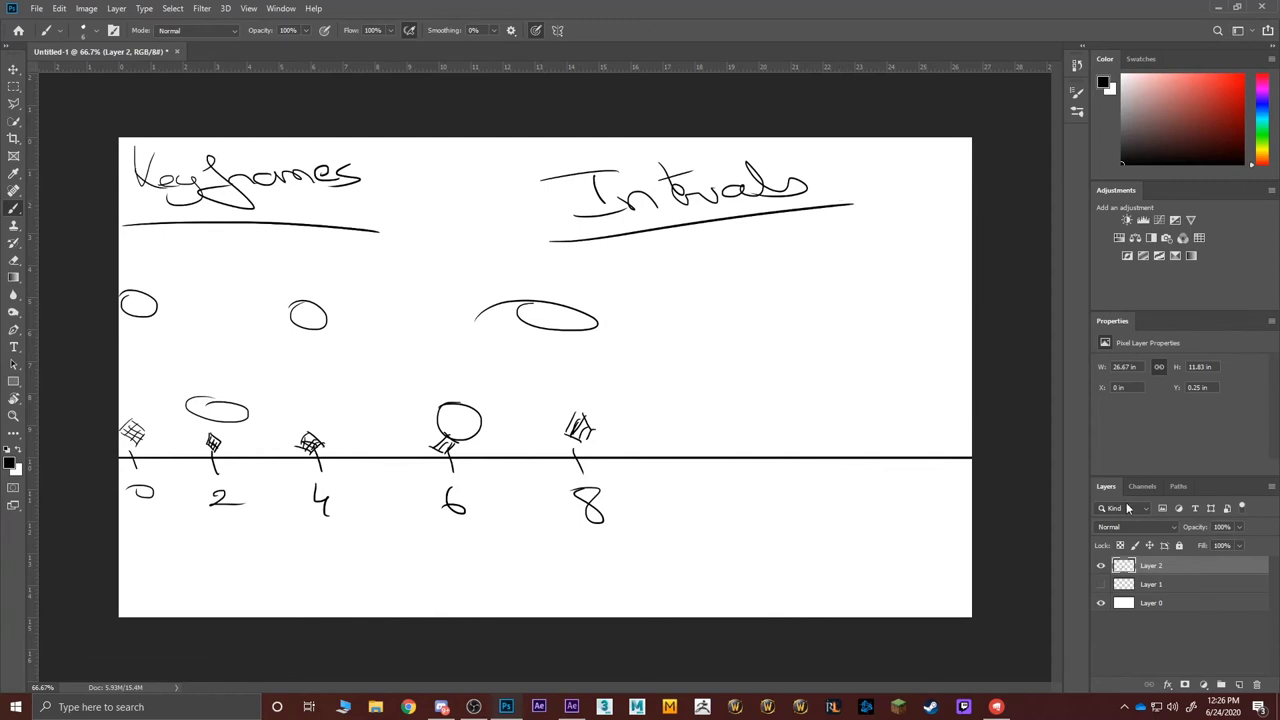
Switch back to the Main Comp project in After Effects.
{"action": "left_click", "coordinate": [572, 707]}
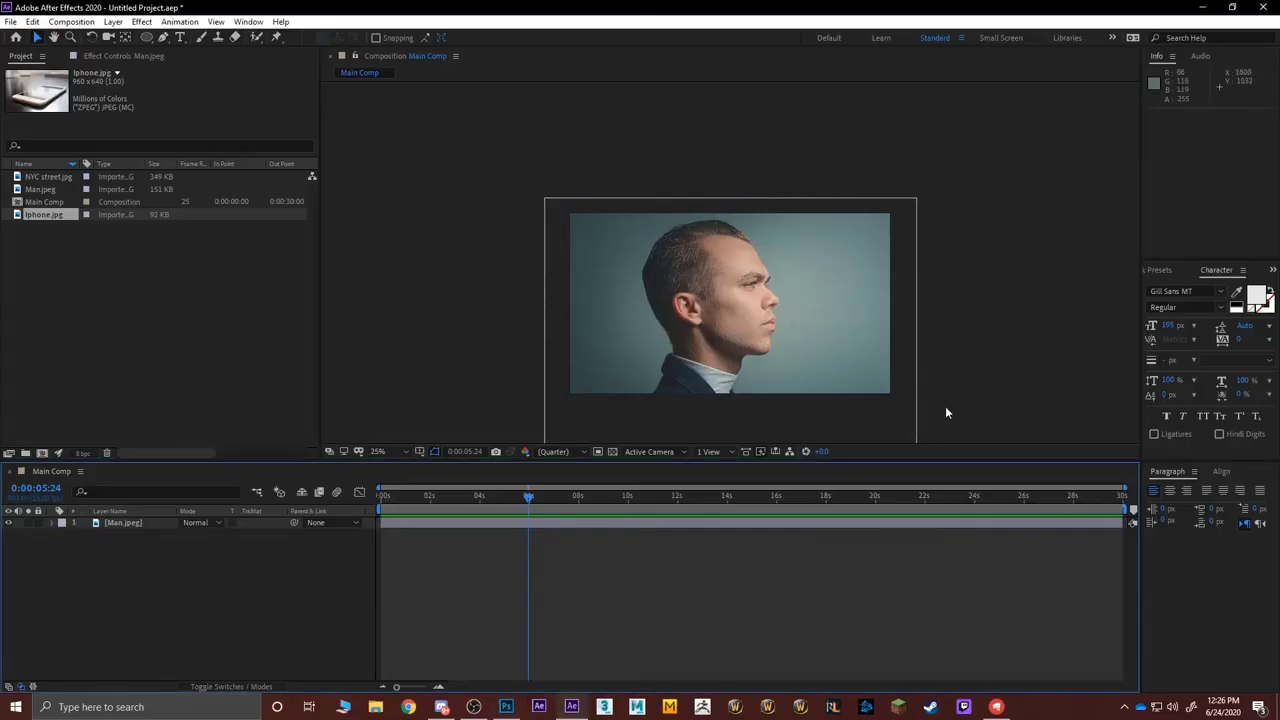
Delete the Man.jpeg layer from Main Comp and remove Iphone.jpg, Man.jpeg and NYC street.jpg from the project.
{"action": "left_click", "coordinate": [690, 287]}
{"action": "key", "text": "Delete"}
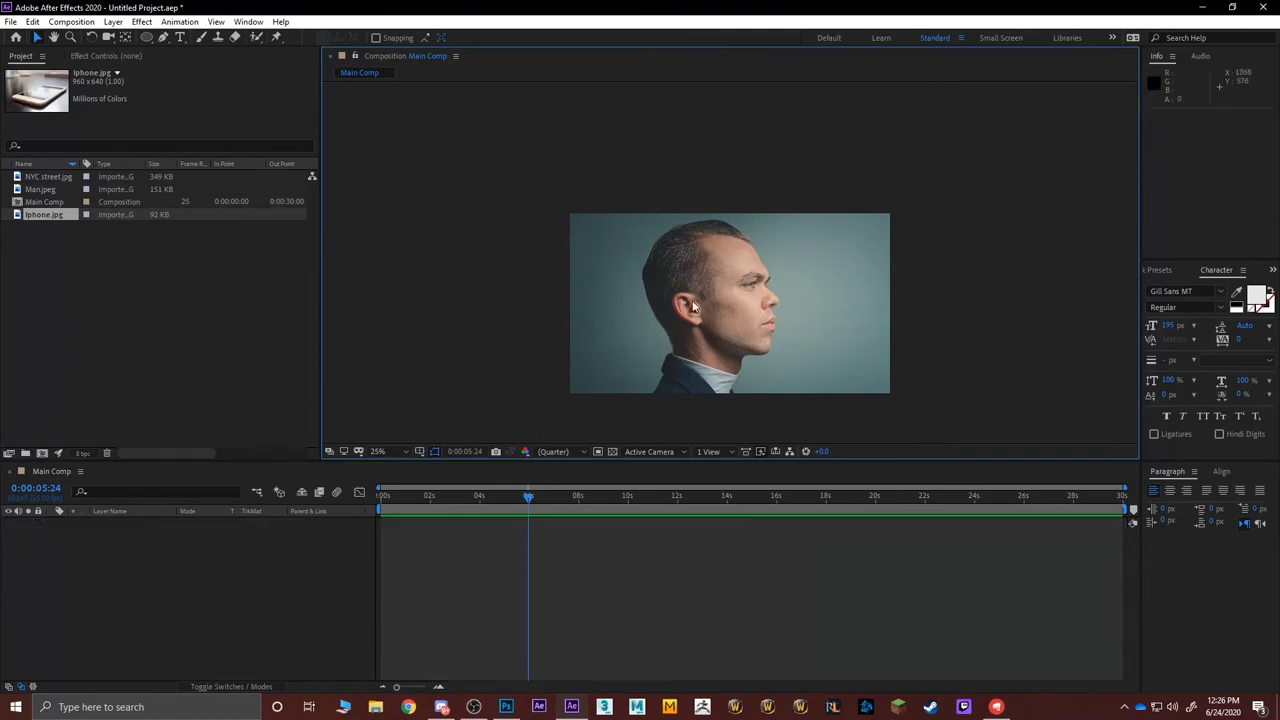
{"action": "left_click", "coordinate": [48, 214]}
{"action": "key", "text": "Delete"}
{"action": "left_click", "coordinate": [40, 189]}
{"action": "key", "text": "Delete"}
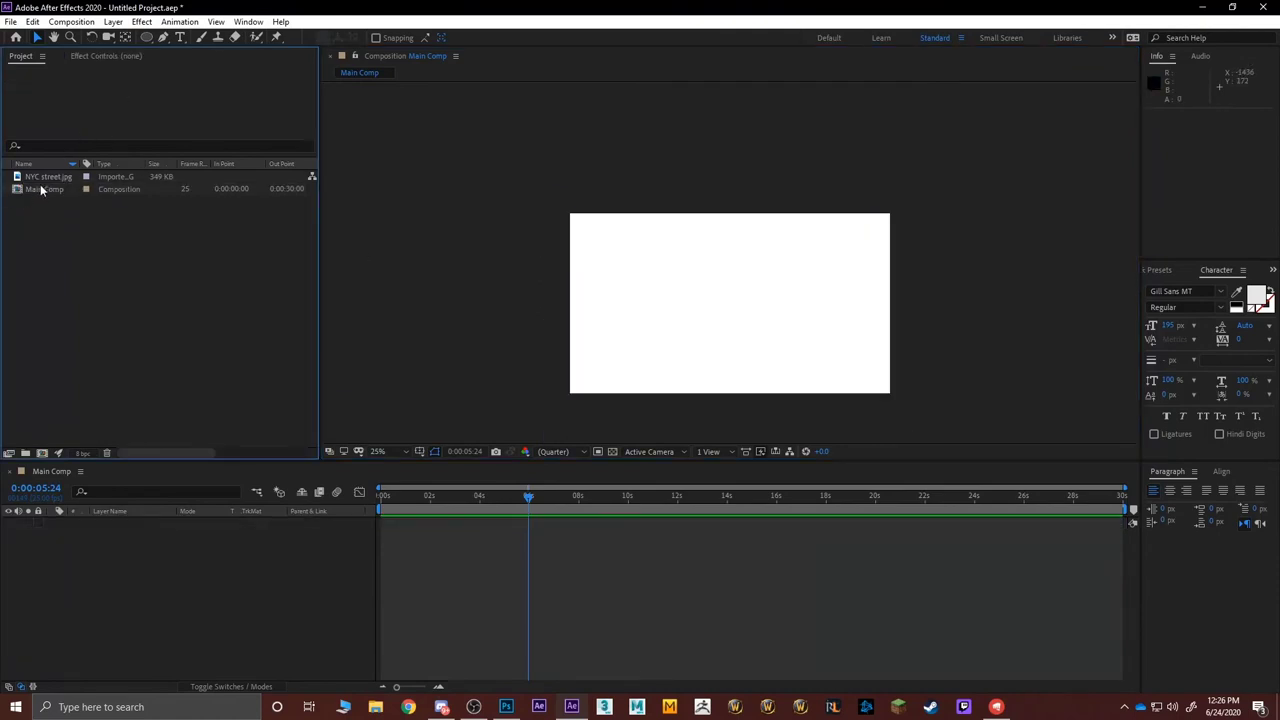
{"action": "left_click", "coordinate": [40, 176]}
{"action": "key", "text": "Delete"}
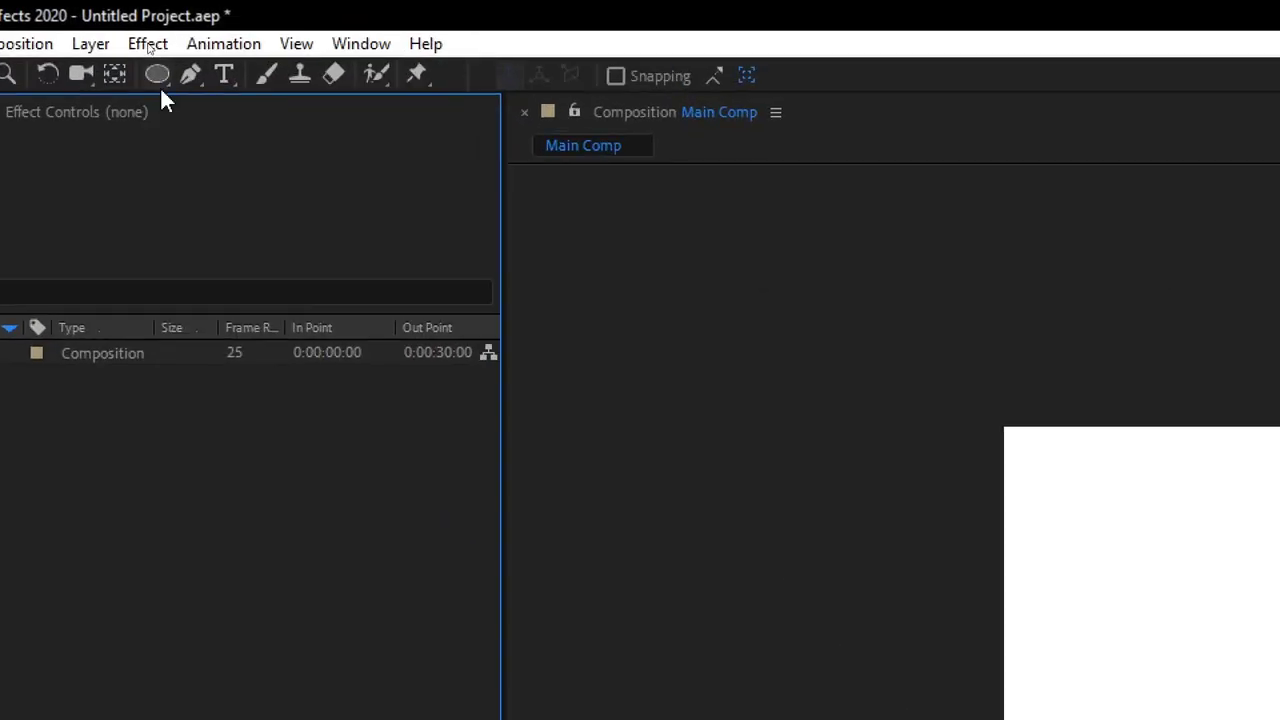
Draw a circle with a red fill in the upper middle of the Main Comp canvas using the Ellipse tool.
{"action": "left_click", "coordinate": [157, 74]}
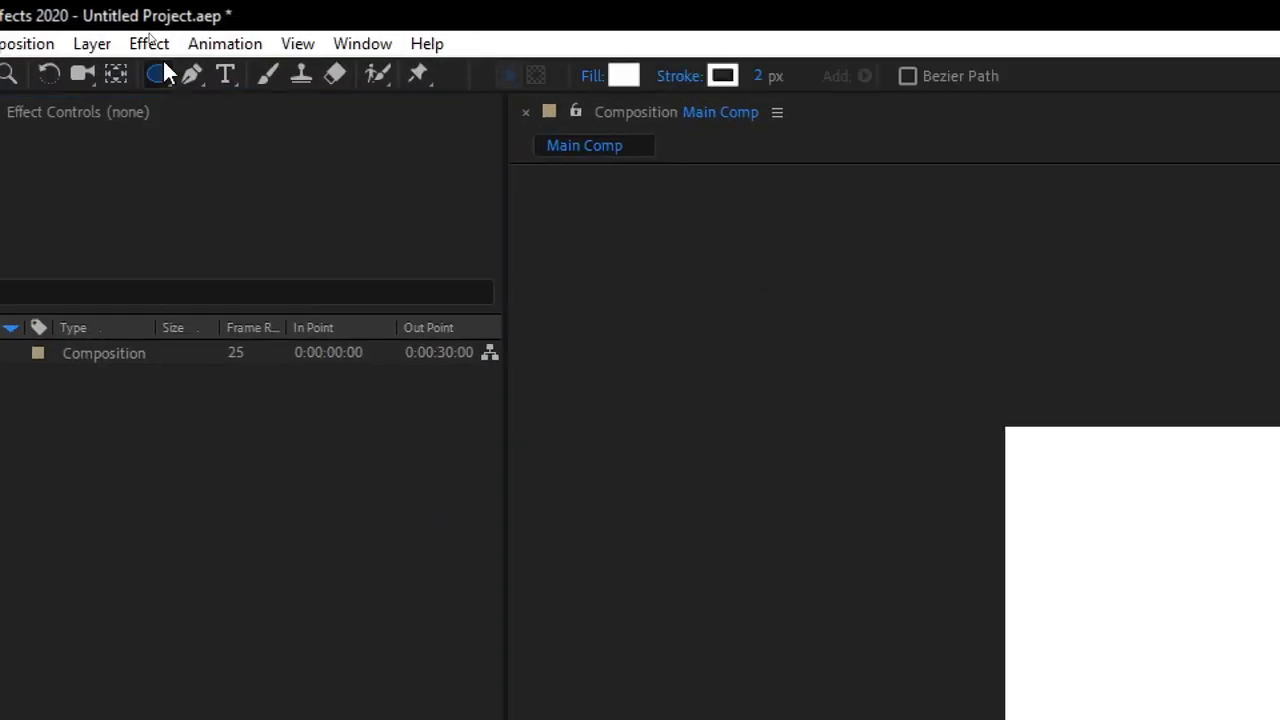
{"action": "left_click", "coordinate": [621, 76]}
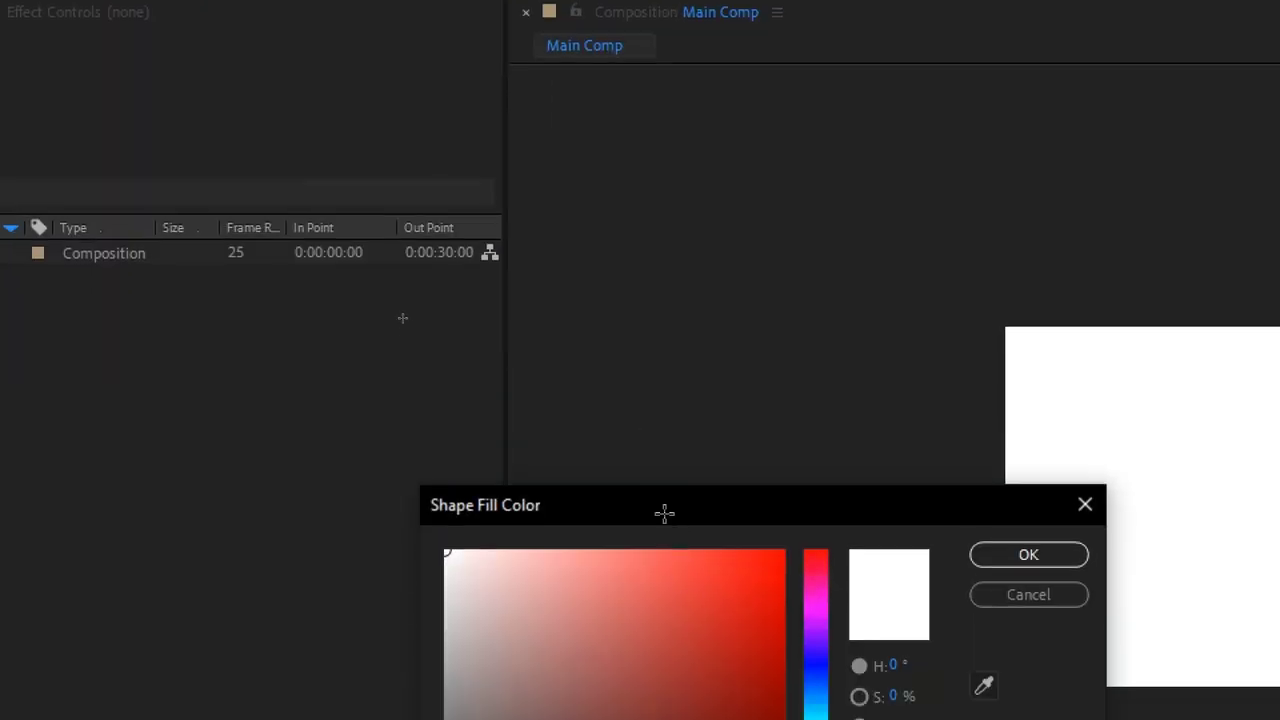
{"action": "left_click_drag", "start_coordinate": [700, 665], "coordinate": [909, 573]}
{"action": "left_click", "coordinate": [1078, 545]}
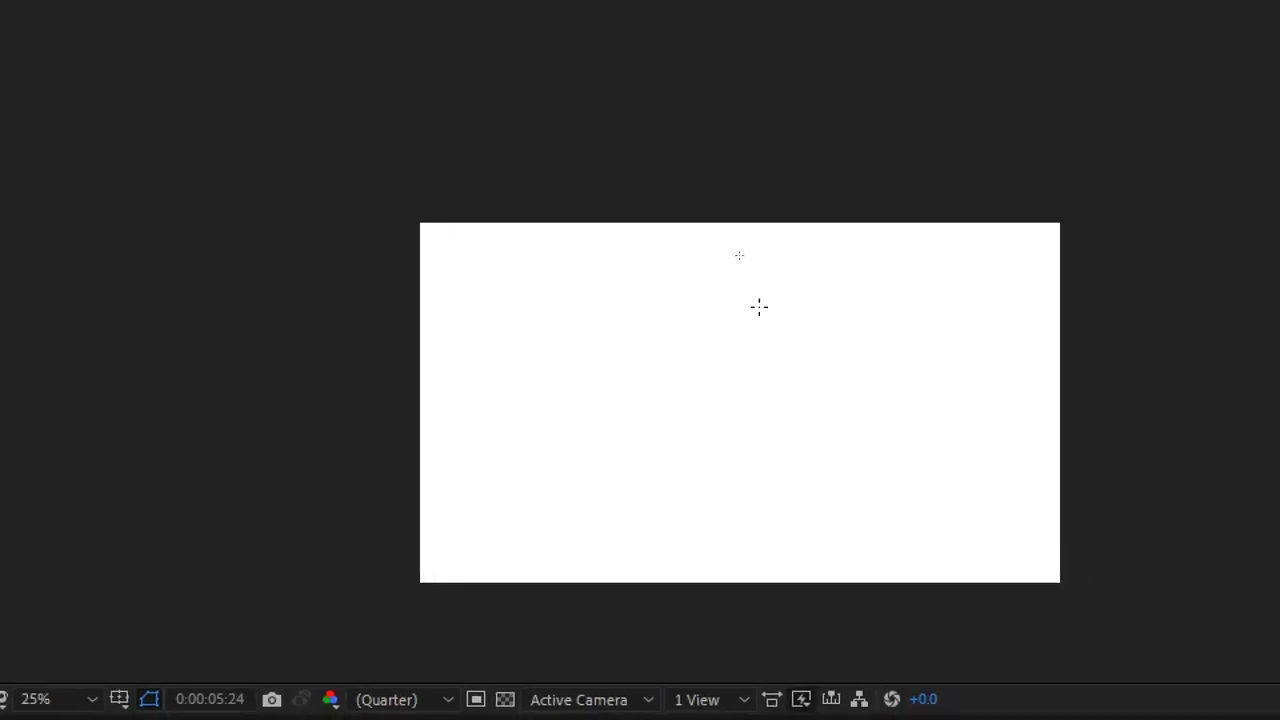
{"action": "left_click_drag", "start_coordinate": [759, 307], "coordinate": [648, 415]}
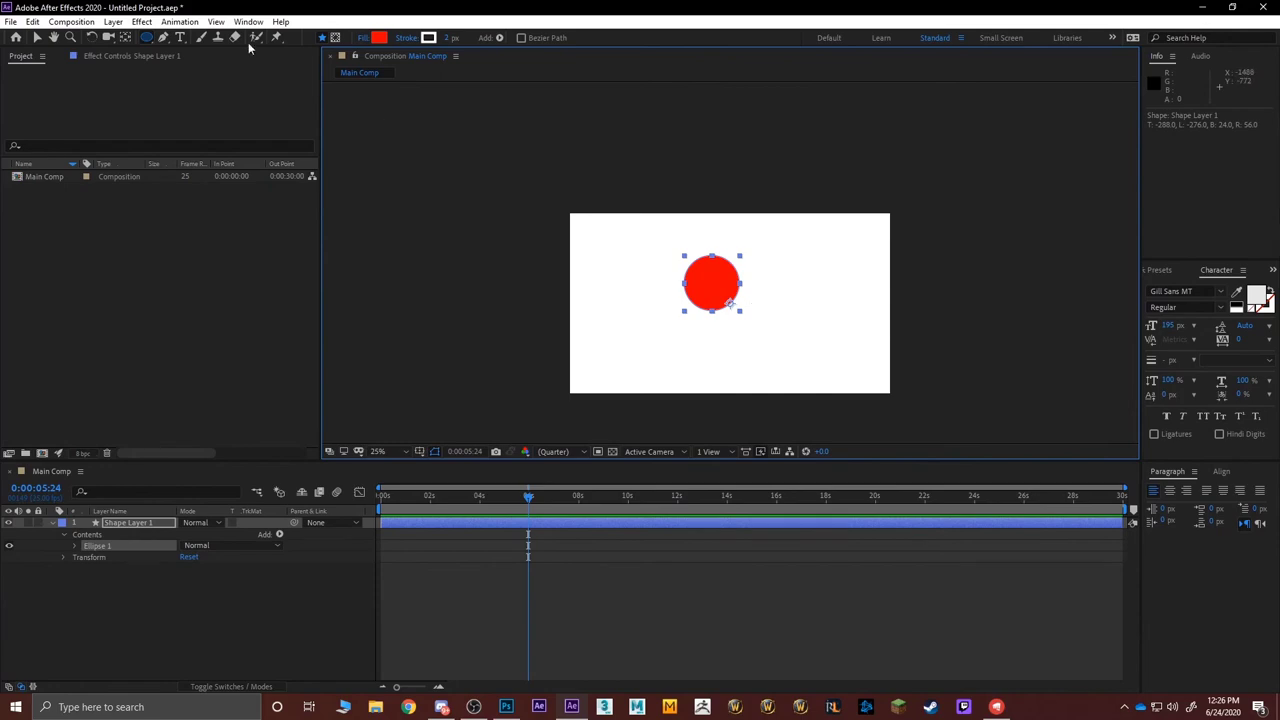
Move the circle's anchor point to its bottom edge with the Pan Behind tool.
{"action": "left_click", "coordinate": [125, 37]}
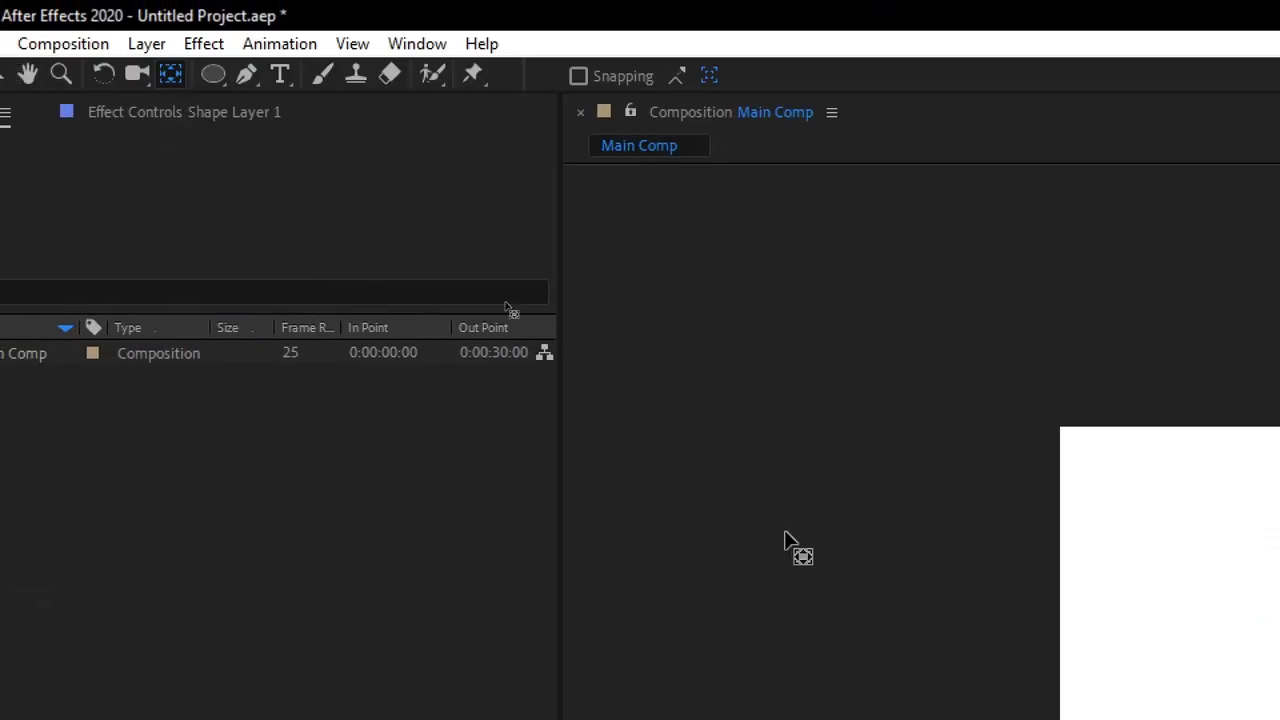
{"action": "mouse_move", "coordinate": [726, 331]}
{"action": "left_mouse_down"}
{"action": "mouse_move", "coordinate": [760, 431]}
{"action": "mouse_move", "coordinate": [731, 434]}
{"action": "mouse_move", "coordinate": [766, 451]}
{"action": "mouse_move", "coordinate": [737, 429]}
{"action": "mouse_move", "coordinate": [727, 397]}
{"action": "left_mouse_up"}
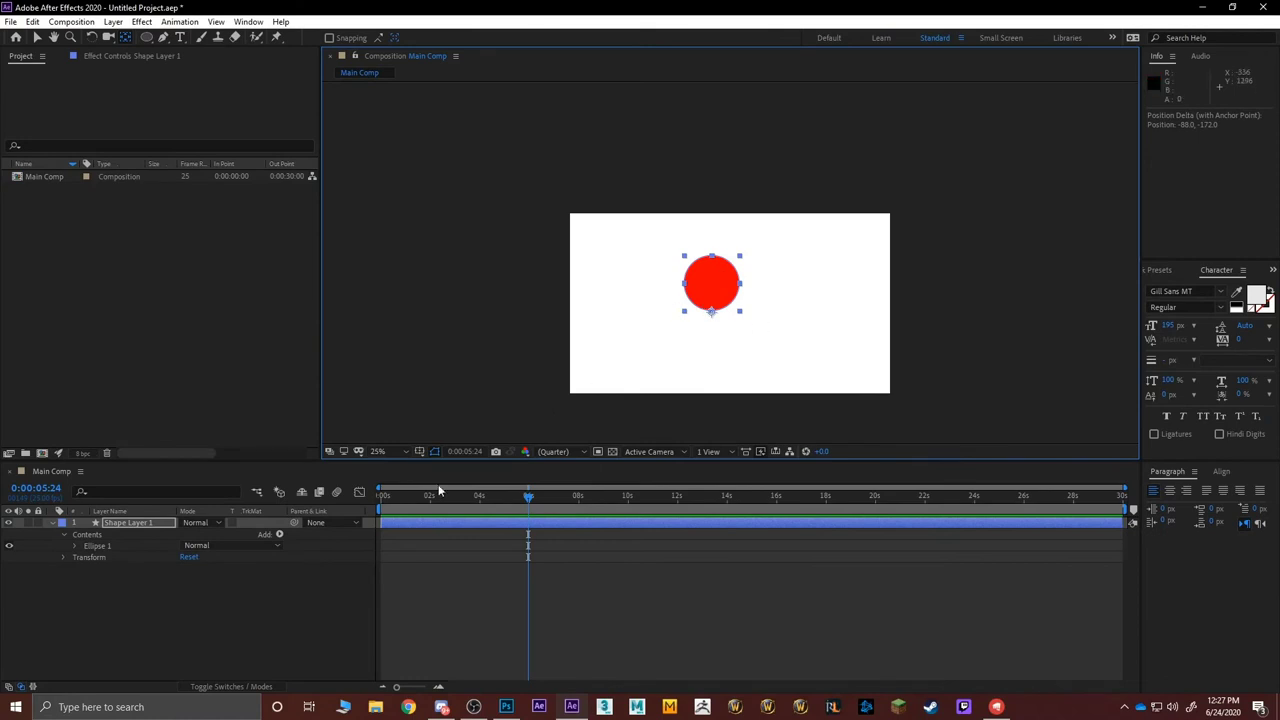
{"action": "left_click", "coordinate": [766, 327]}
Move the red circle up near the top edge of the canvas, to position about 888, 428.
{"action": "left_click", "coordinate": [711, 290]}
{"action": "key", "text": "v"}
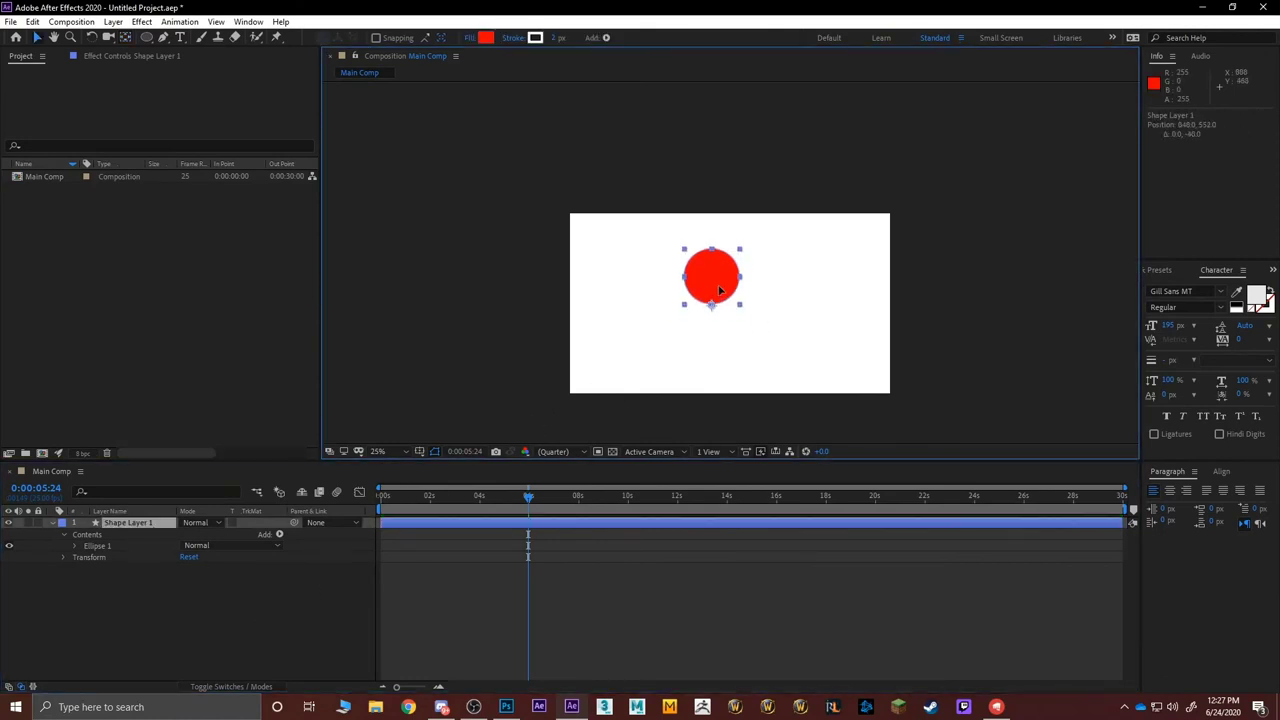
{"action": "left_click_drag", "start_coordinate": [719, 305], "coordinate": [725, 275]}
{"action": "left_click", "coordinate": [240, 566]}
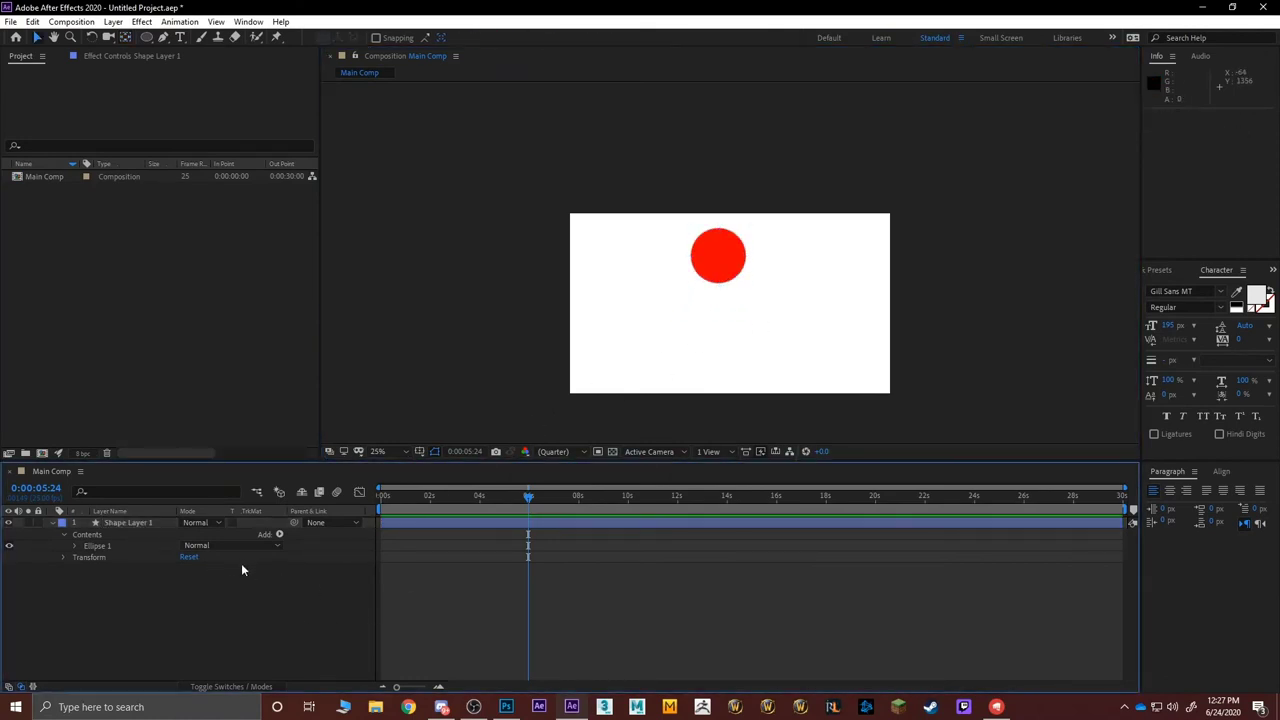
Select the circle's shape layer and set the current time to 0:00:00:00.
{"action": "left_click", "coordinate": [130, 522]}
{"action": "left_click", "coordinate": [454, 497]}
{"action": "left_click_drag", "start_coordinate": [441, 500], "coordinate": [268, 497]}
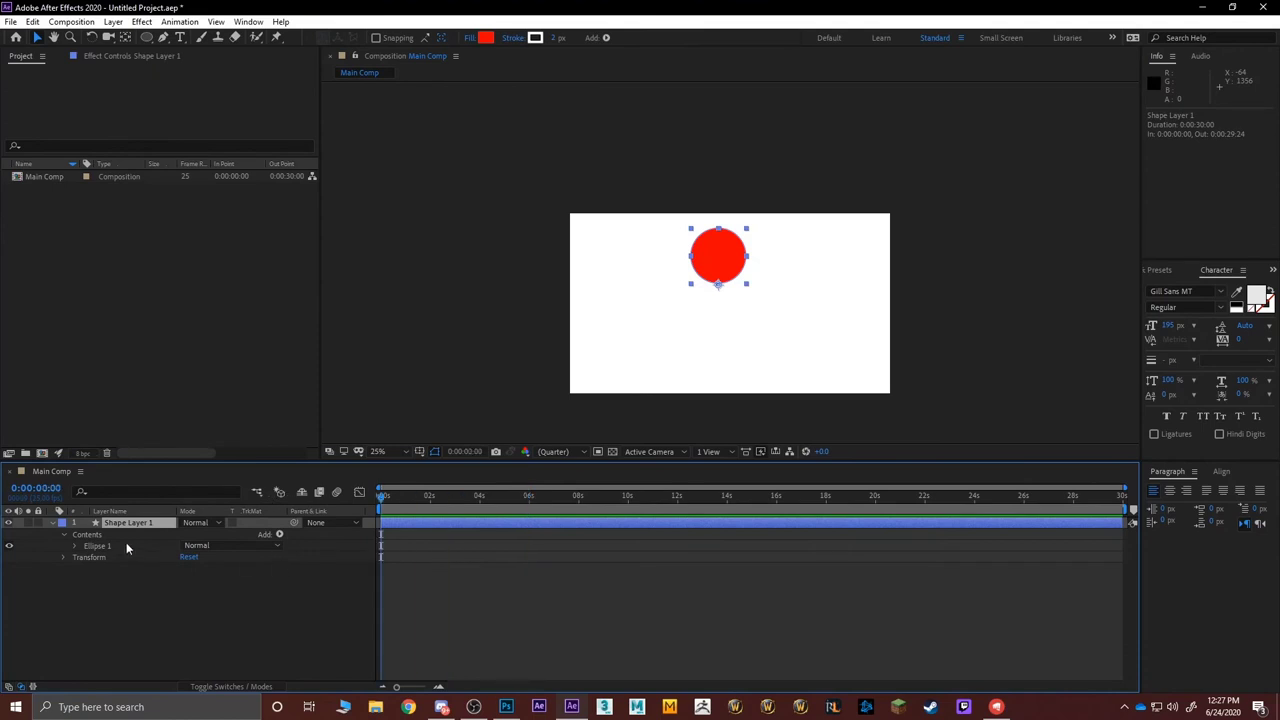
Collapse the shape layer's properties and rename the layer as Ball.
{"action": "left_click", "coordinate": [64, 534]}
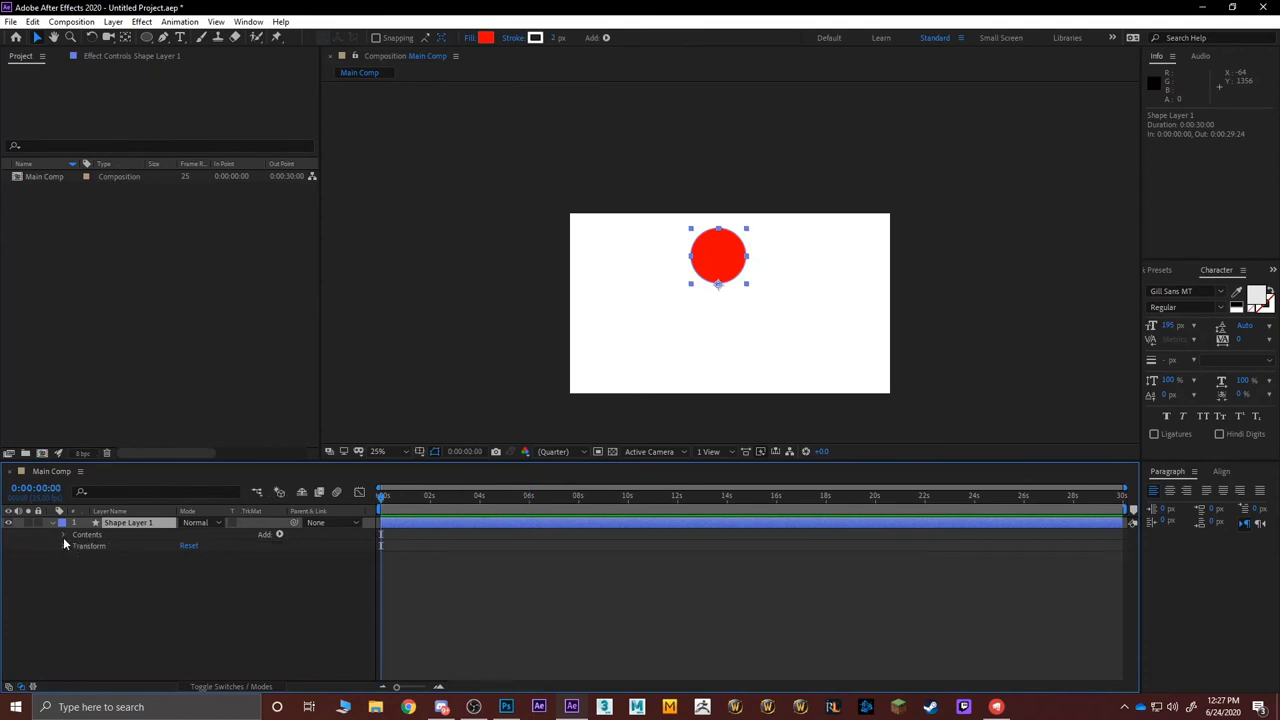
{"action": "left_click", "coordinate": [53, 523]}
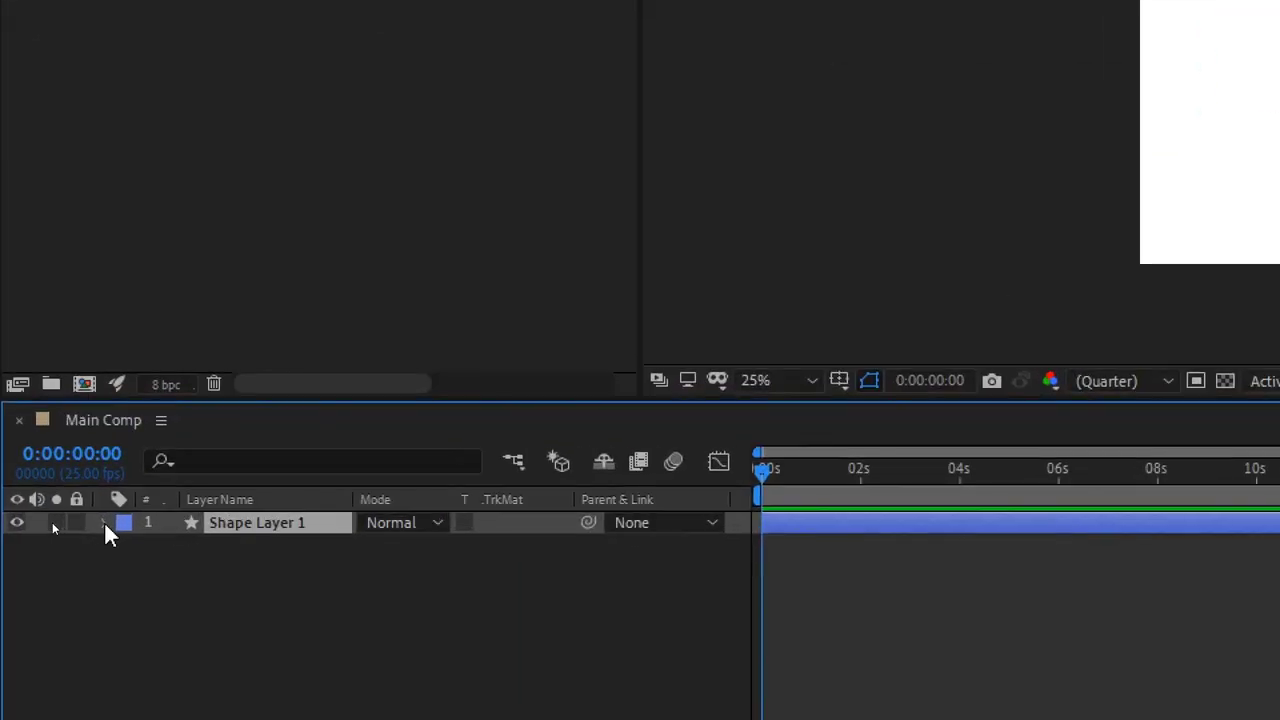
{"action": "right_click", "coordinate": [258, 531]}
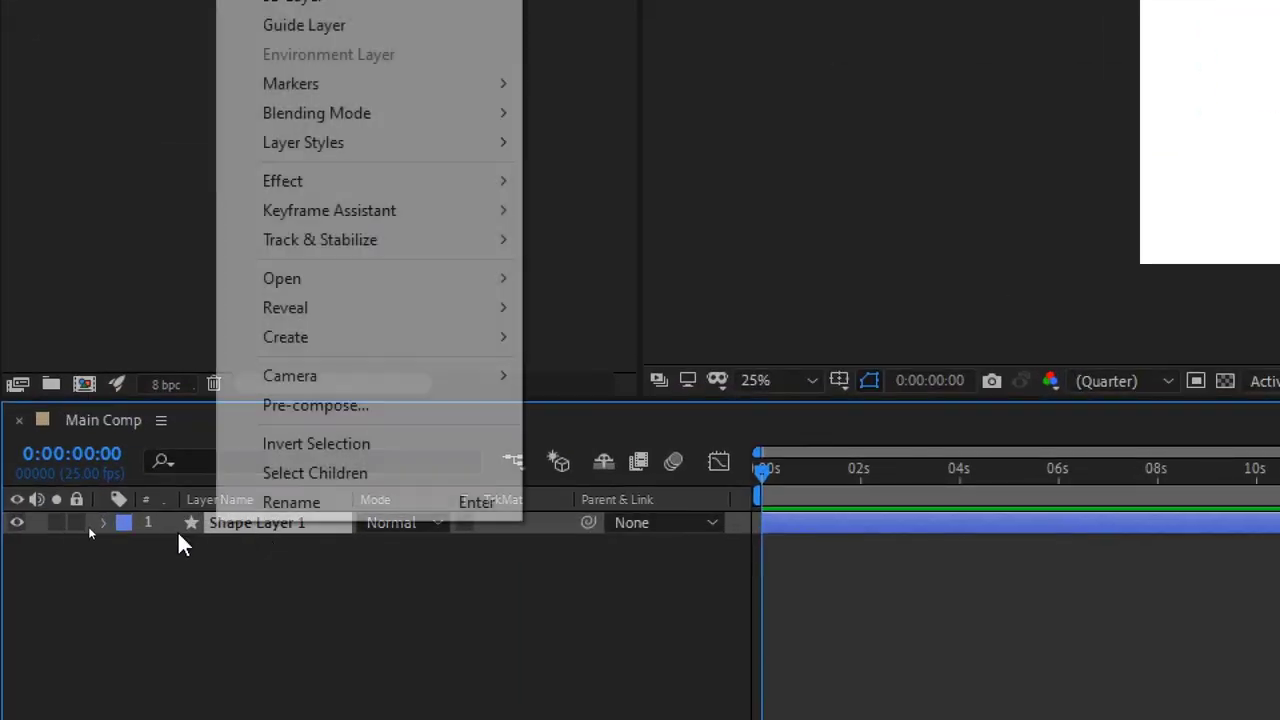
{"action": "left_click", "coordinate": [281, 503]}
{"action": "type", "text": "Ball"}
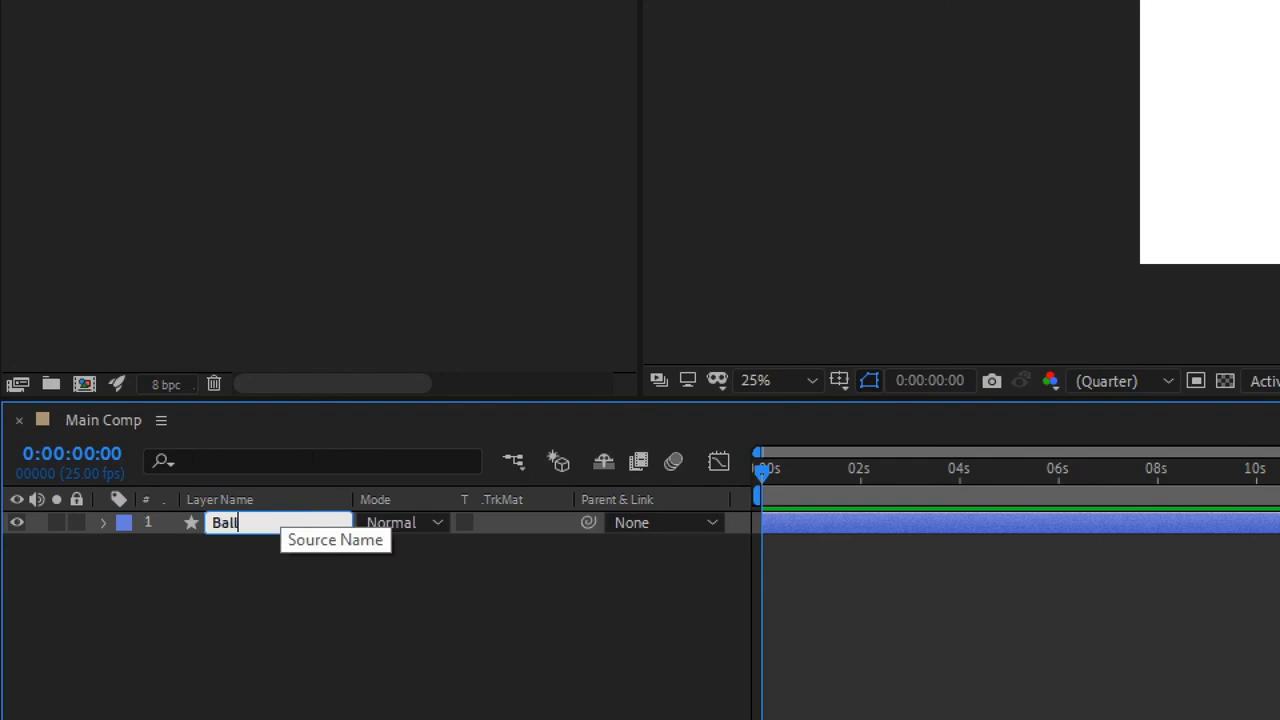
{"action": "key", "text": "Return"}
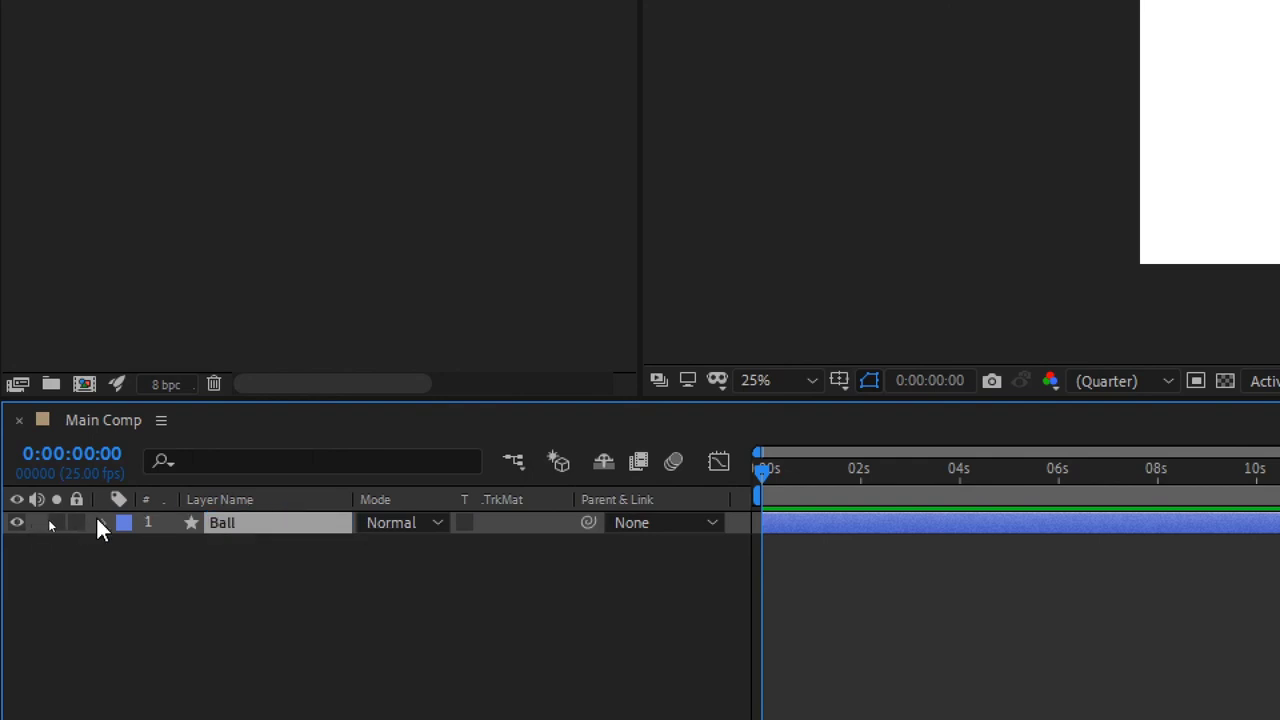
Expand the Ball layer's Transform properties and start animating Position with a keyframe at 0:00:00:00.
{"action": "left_click", "coordinate": [104, 522]}
{"action": "left_click", "coordinate": [105, 522]}
{"action": "left_click", "coordinate": [105, 522]}
{"action": "left_click", "coordinate": [105, 522]}
{"action": "left_click", "coordinate": [105, 522]}
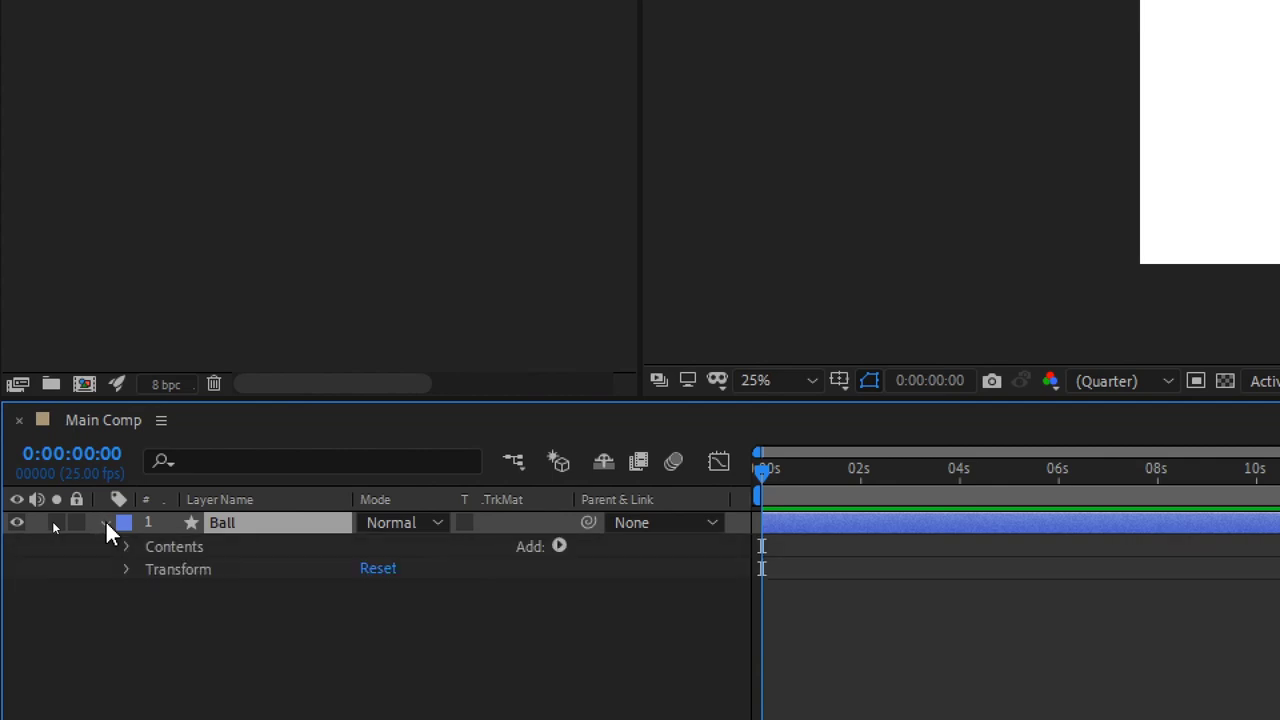
{"action": "left_click", "coordinate": [186, 579]}
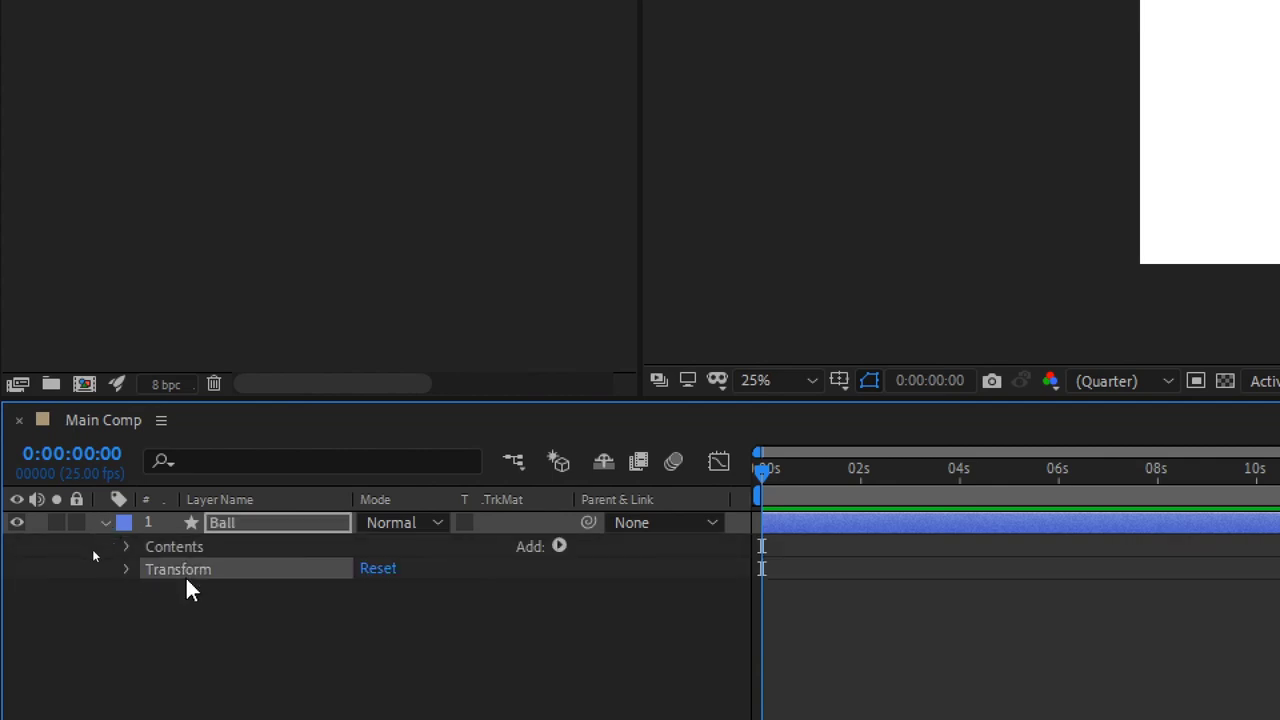
{"action": "left_click", "coordinate": [124, 569]}
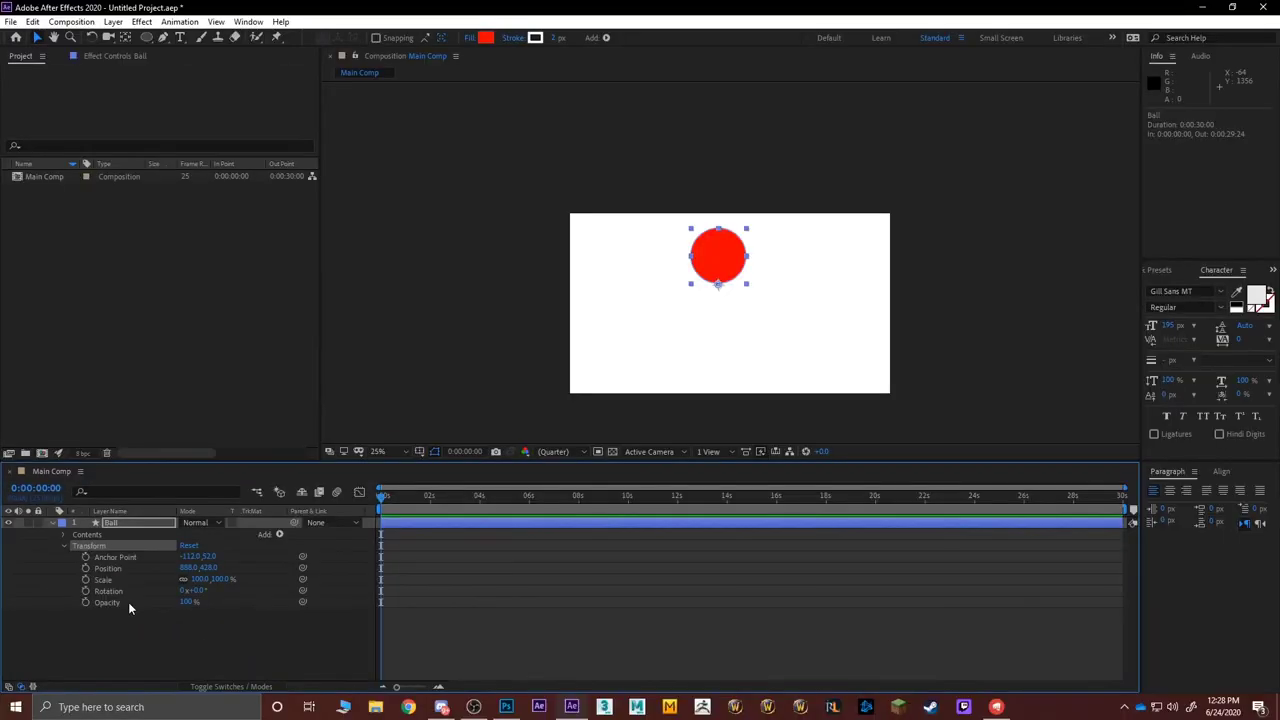
{"action": "left_click", "coordinate": [86, 568]}
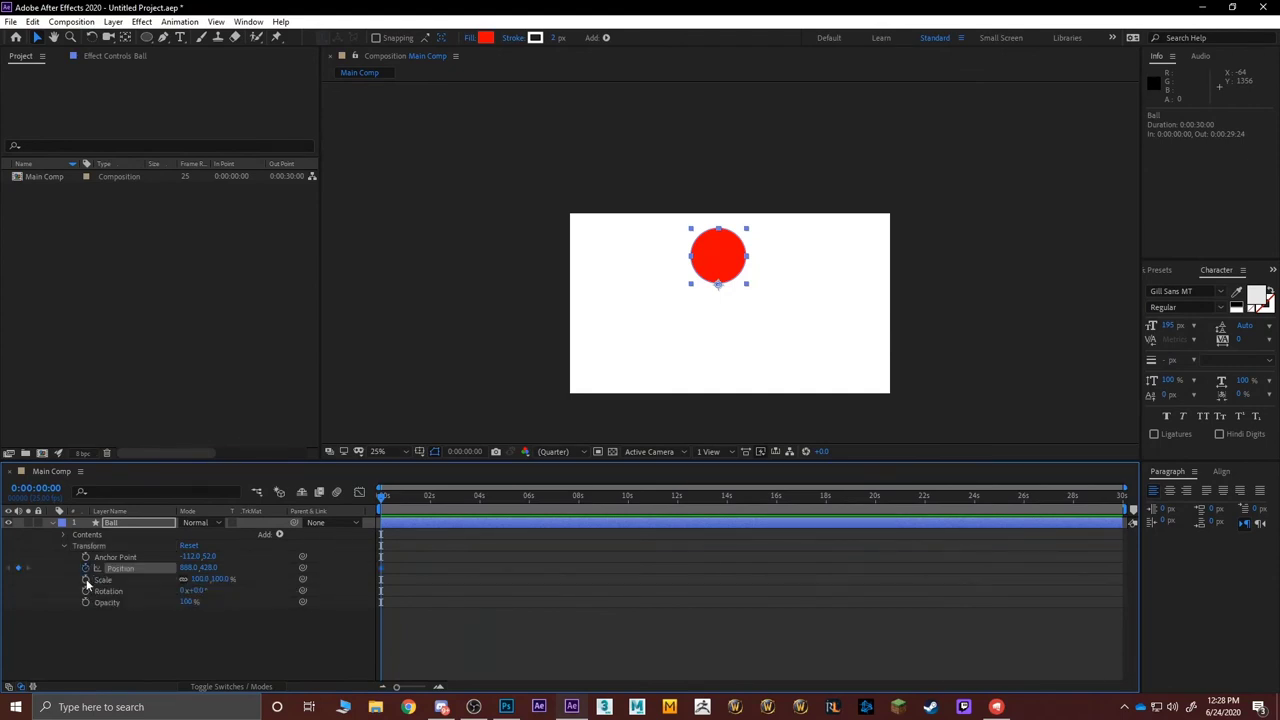
Add a Position keyframe at 0:00:01:24 with the ball moved straight down to the canvas's bottom edge, at 888, 1092.
{"action": "left_click", "coordinate": [415, 496]}
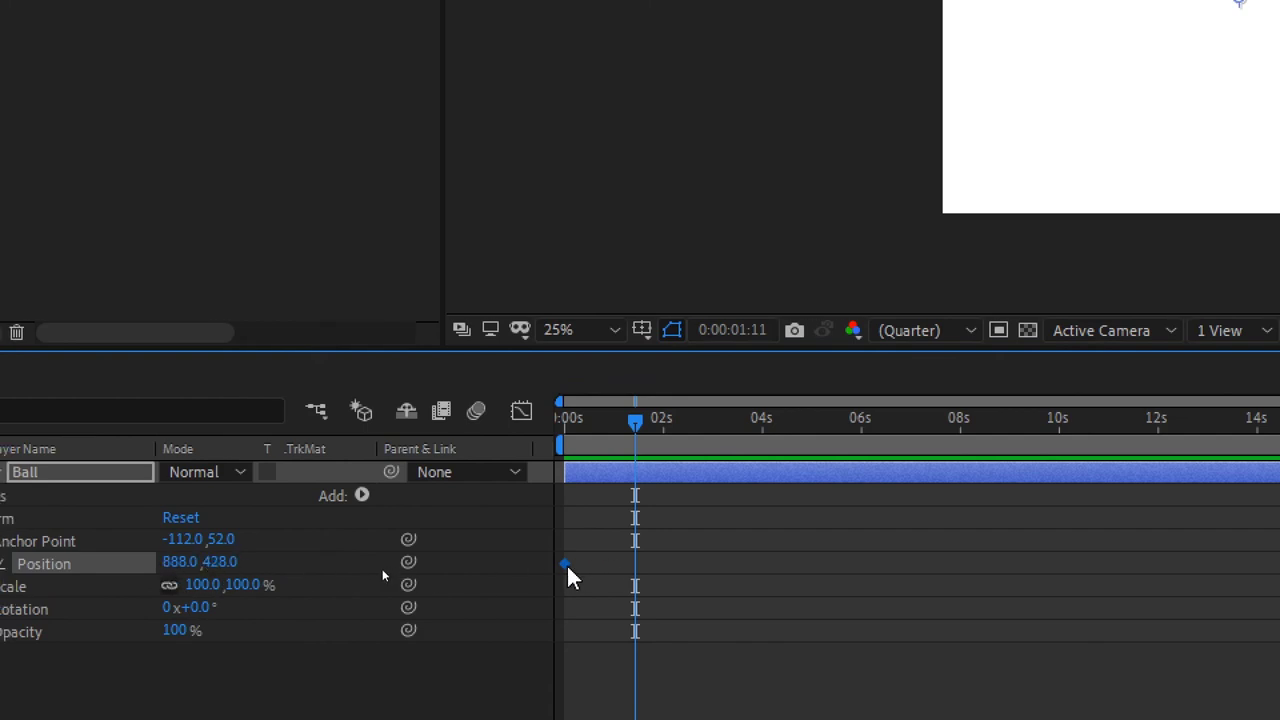
{"action": "mouse_move", "coordinate": [567, 572]}
{"action": "left_click_drag", "start_coordinate": [608, 428], "coordinate": [663, 440]}
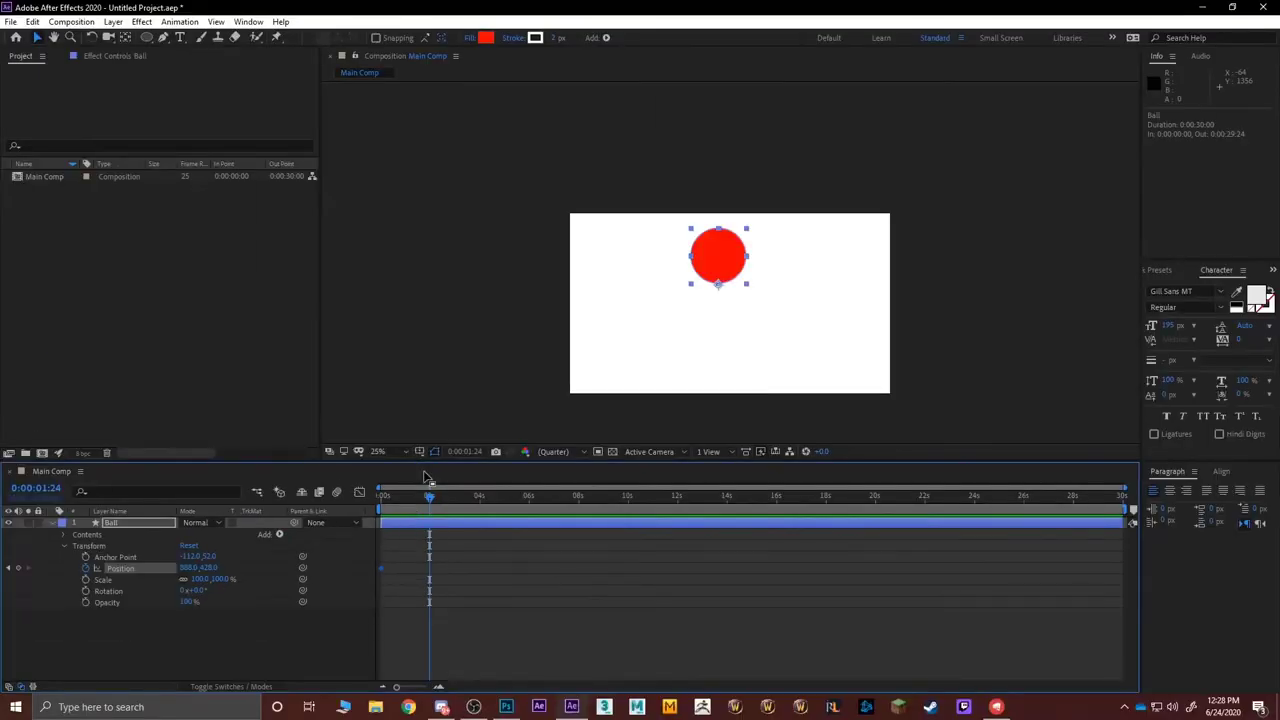
{"action": "left_click_drag", "start_coordinate": [727, 254], "coordinate": [718, 376]}
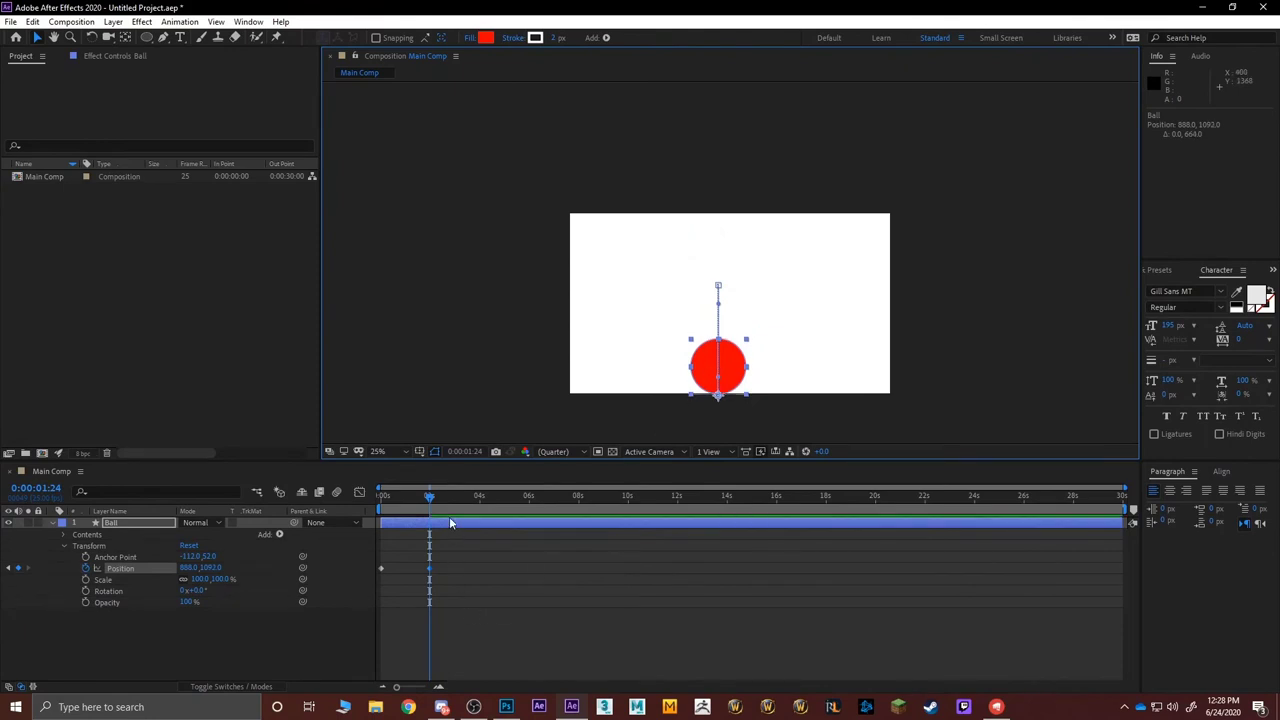
{"action": "key", "text": "space"}
Add a Position keyframe at 0:00:03:24 with the ball raised straight up to about mid-canvas.
{"action": "left_click", "coordinate": [429, 569]}
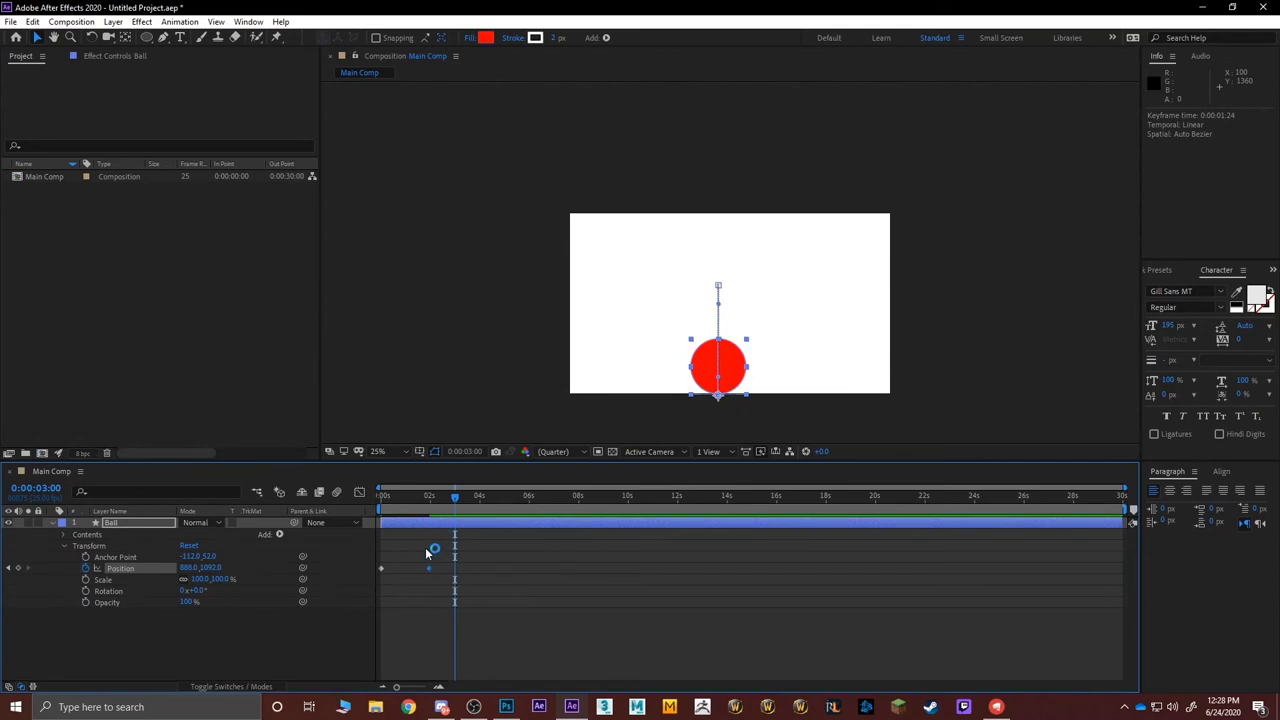
{"action": "left_click_drag", "start_coordinate": [454, 502], "coordinate": [480, 501]}
{"action": "key", "text": "Caps_Lock"}
{"action": "key", "text": "Caps_Lock"}
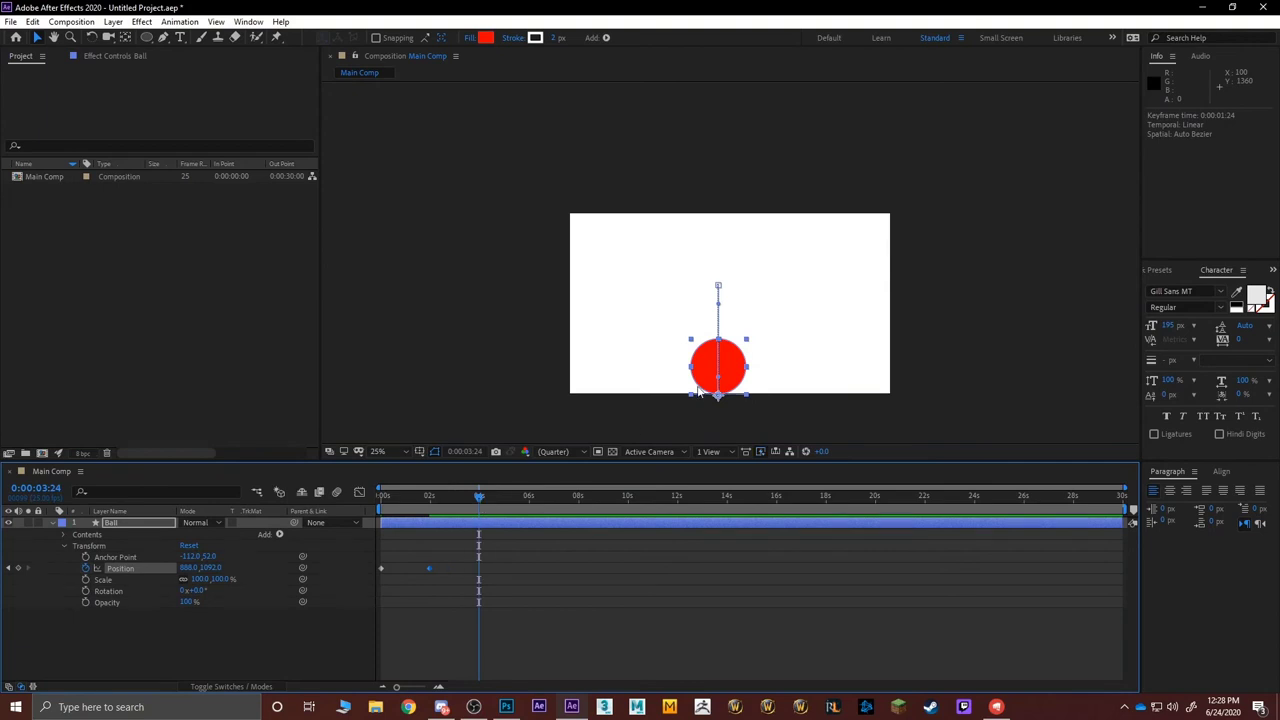
{"action": "left_click_drag", "start_coordinate": [705, 366], "coordinate": [700, 305]}
Add Position keyframes with the ball at the canvas's bottom edge at about 6 s and raised to mid-canvas at 0:00:07:24.
{"action": "left_click", "coordinate": [529, 495]}
{"action": "left_click", "coordinate": [577, 495]}
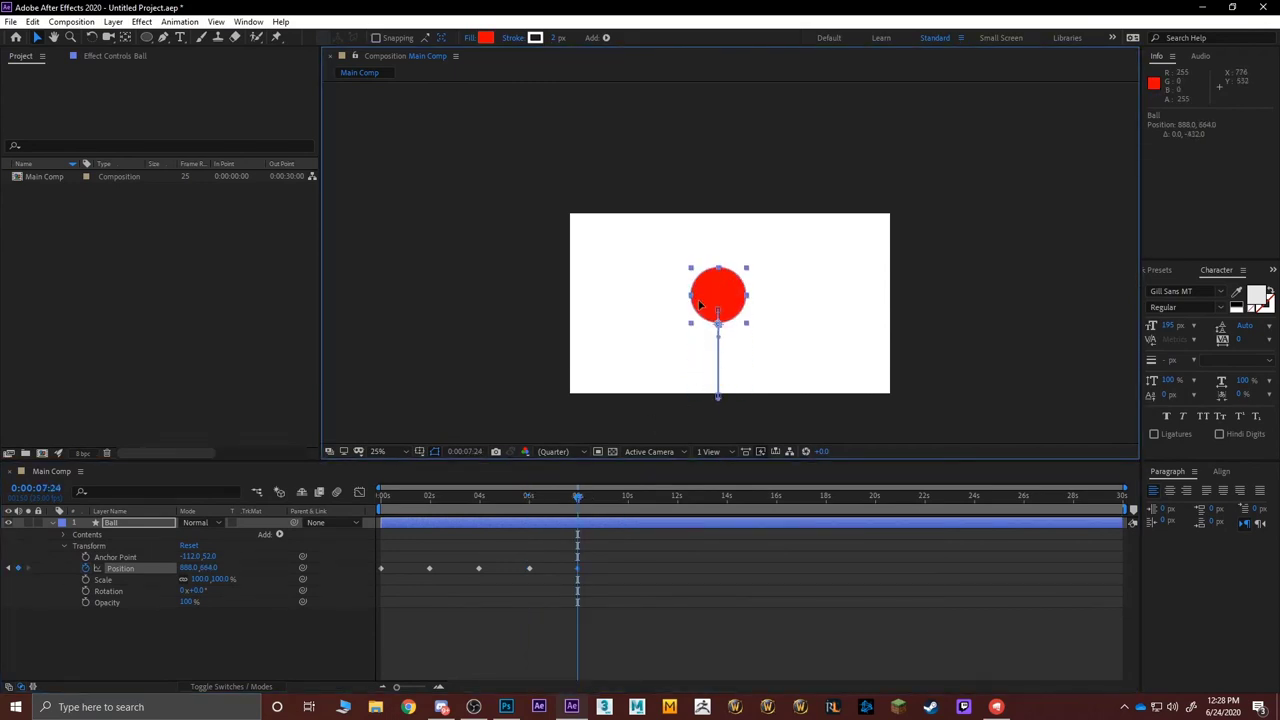
Switch to Photoshop, show Layer 1 and hide Layer 2 to view the five-frame ball storyboard, and return to After Effects.
{"action": "left_click", "coordinate": [506, 707]}
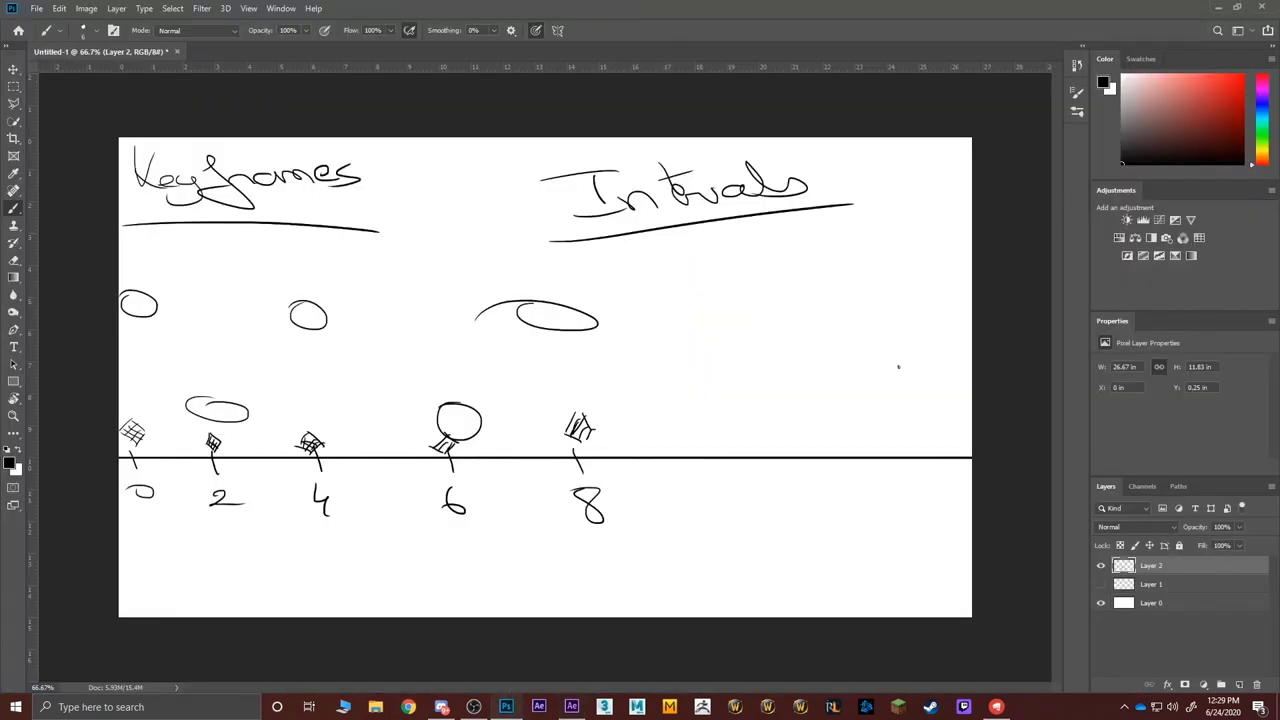
{"action": "left_click", "coordinate": [1101, 584]}
{"action": "left_click", "coordinate": [1101, 565]}
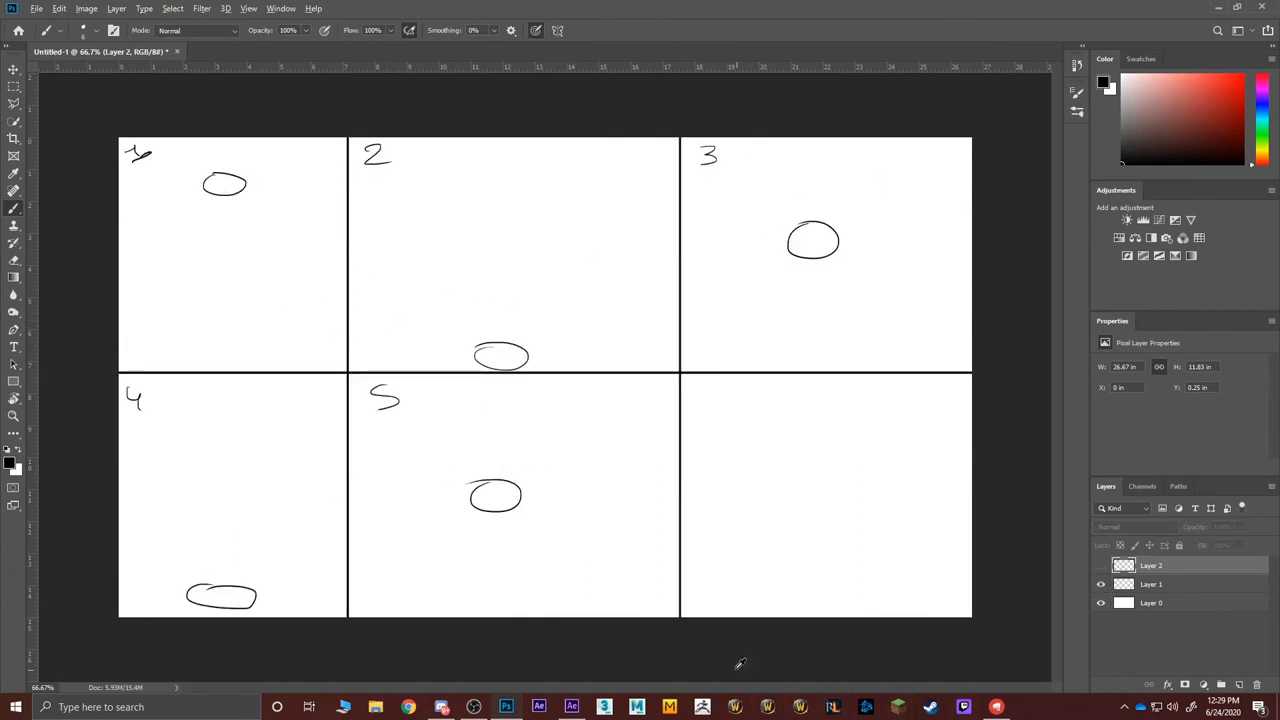
{"action": "key", "text": "alt+Tab"}
Scrub back across the Ball layer's Position keyframes and return the current time to 0:00:00:00.
{"action": "left_click", "coordinate": [585, 573]}
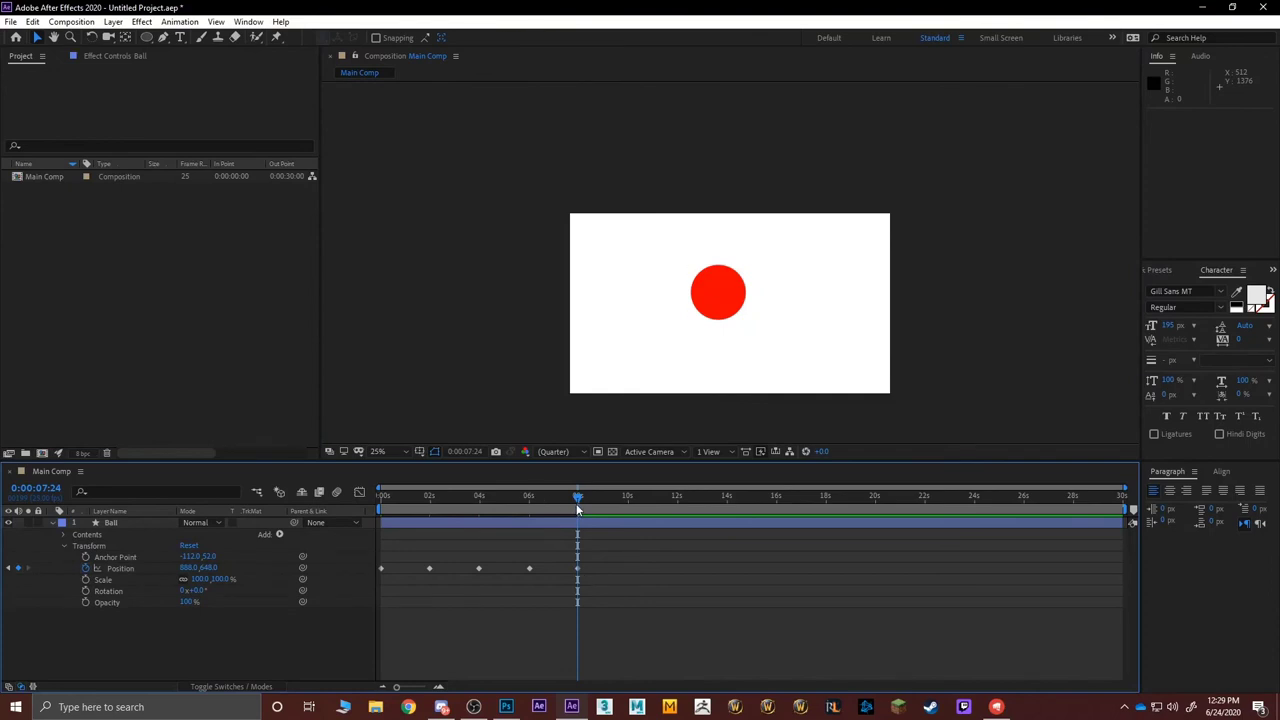
{"action": "left_click_drag", "start_coordinate": [576, 503], "coordinate": [389, 503]}
{"action": "left_click_drag", "start_coordinate": [606, 550], "coordinate": [505, 575]}
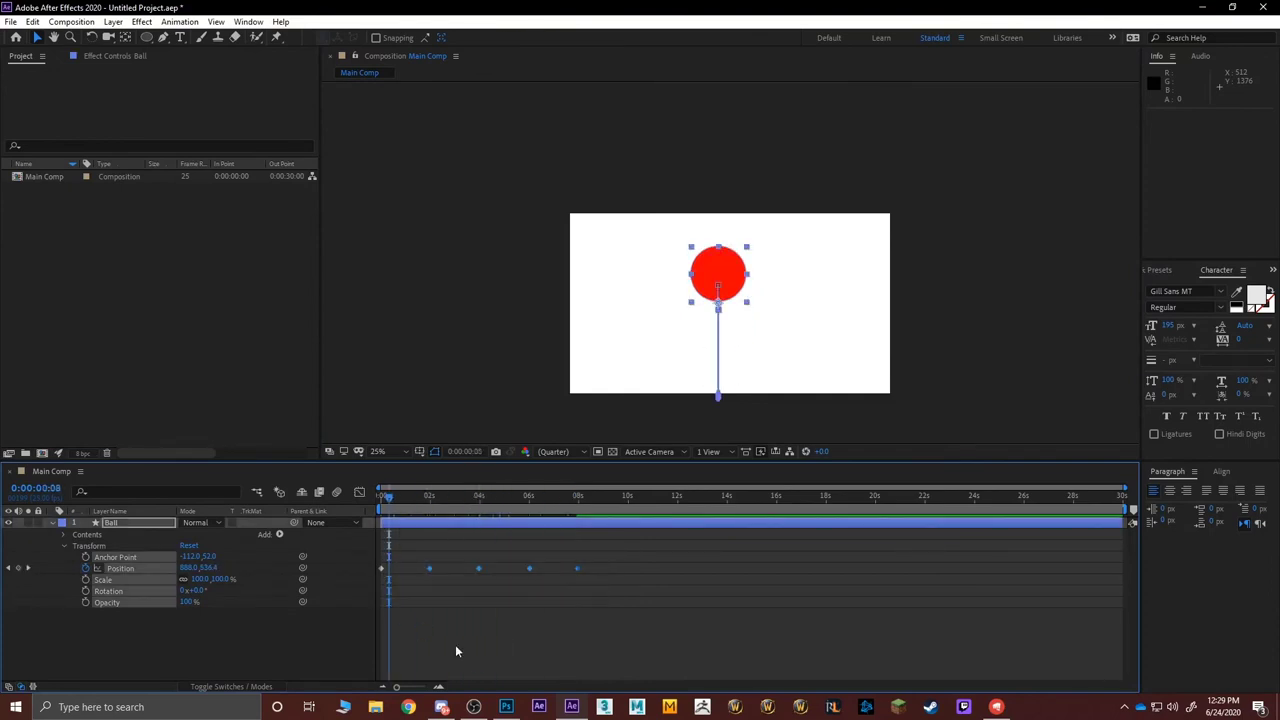
{"action": "left_click", "coordinate": [455, 651]}
{"action": "left_click", "coordinate": [393, 496]}
{"action": "key", "text": "Home"}
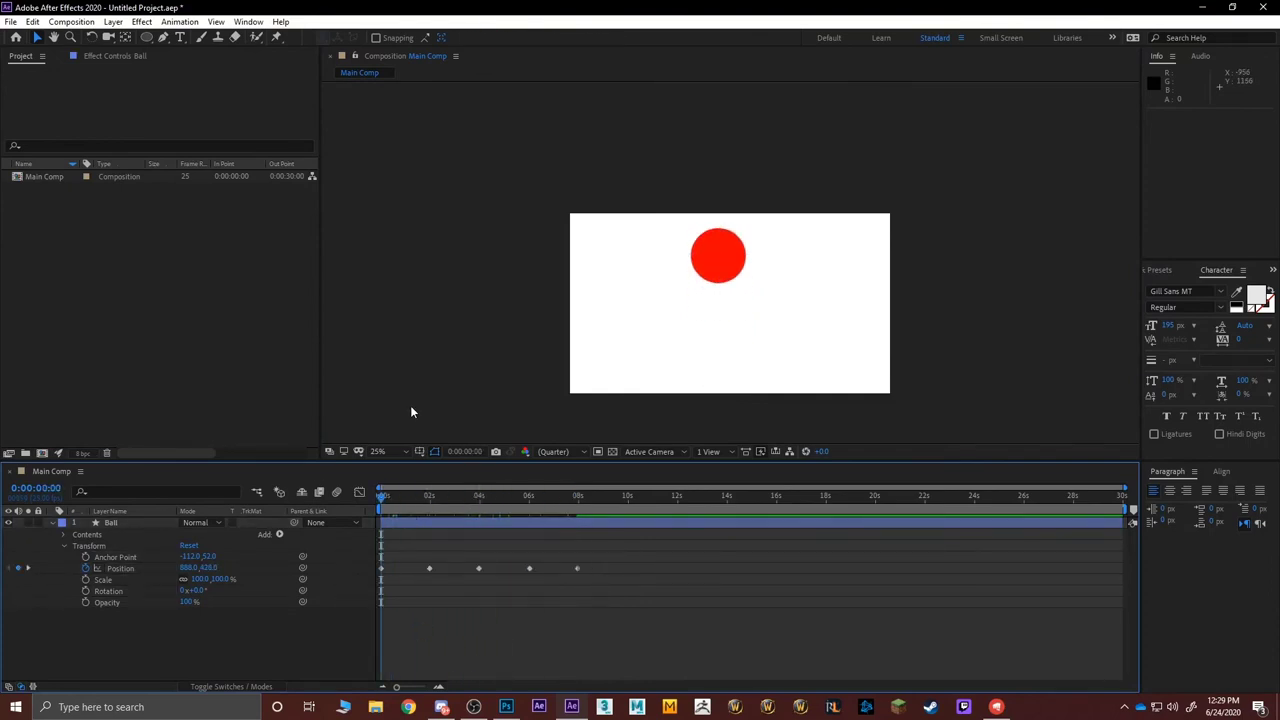
Play the ball's bounce from the first frame past its last keyframe, and bring the playhead back to the beginning.
{"action": "key", "text": "space"}
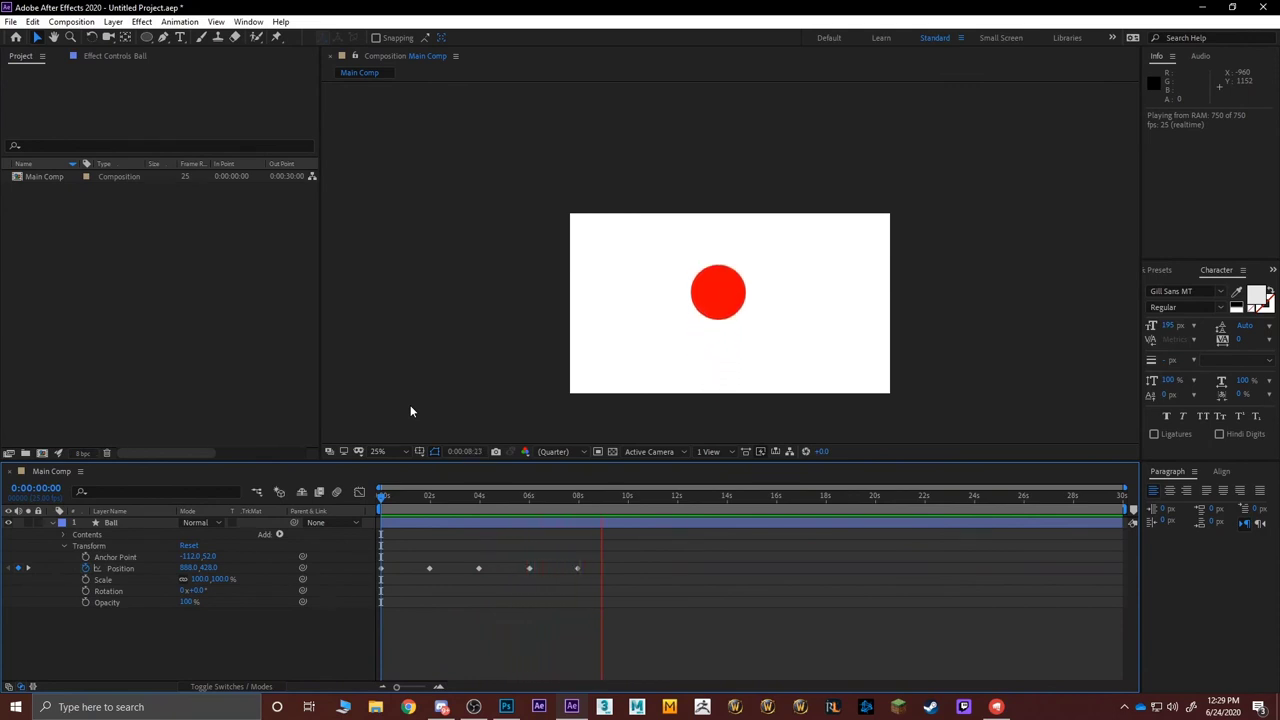
{"action": "key", "text": "space"}
{"action": "left_click_drag", "start_coordinate": [620, 495], "coordinate": [368, 512]}
{"action": "left_click", "coordinate": [409, 557]}
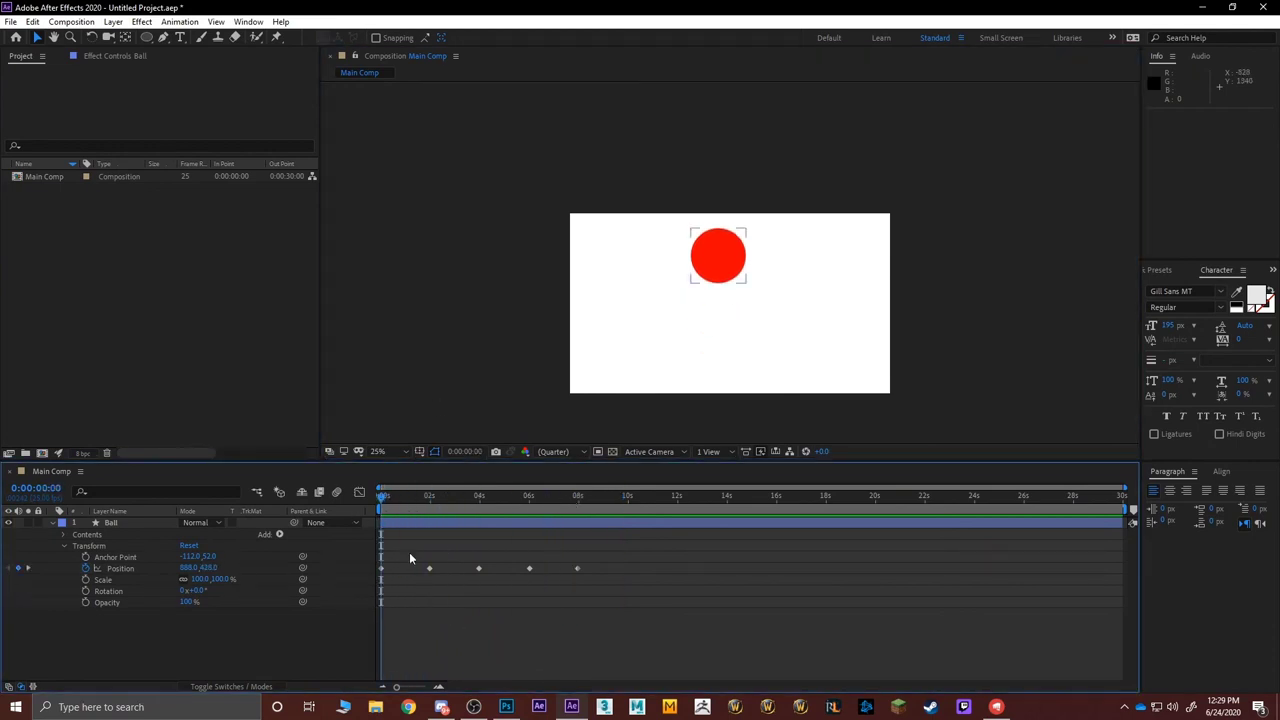
{"action": "left_click", "coordinate": [383, 498]}
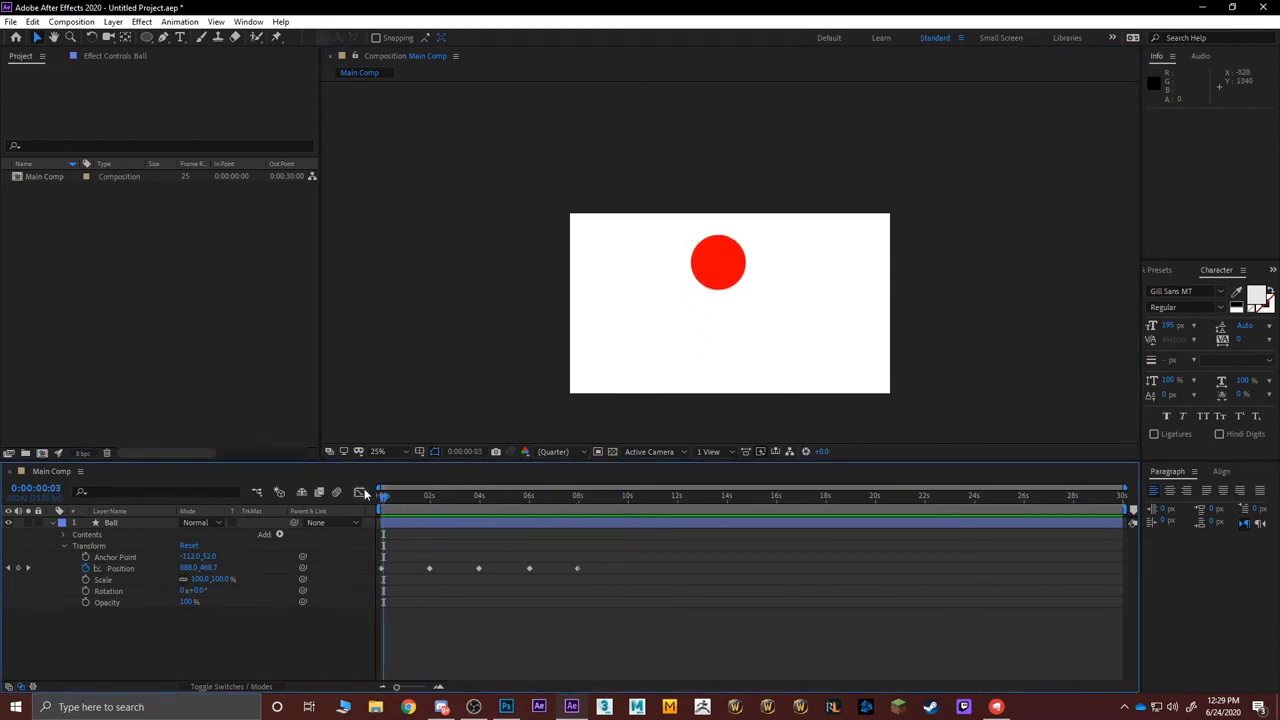
Copy the Ball's Position keyframe at 0:00:01:24 and paste it at 0:00:03:00 to hold the ball on the ground.
{"action": "left_click", "coordinate": [378, 496]}
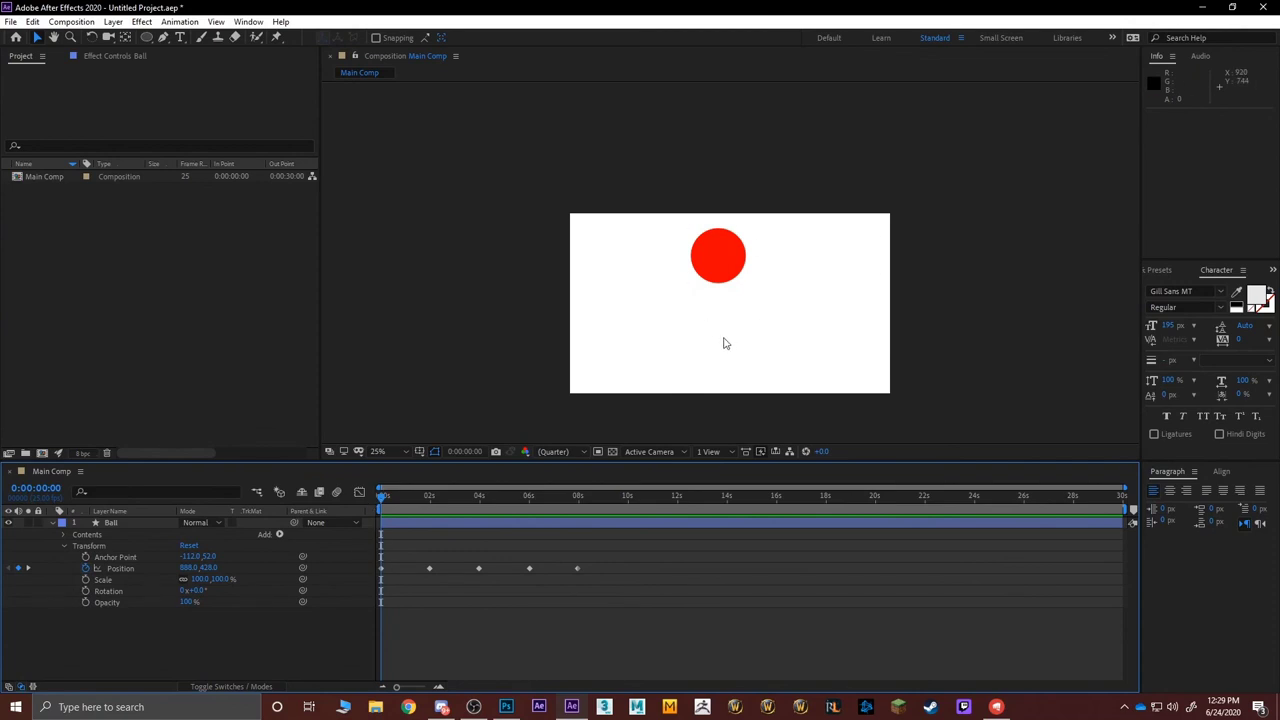
{"action": "left_click", "coordinate": [730, 258]}
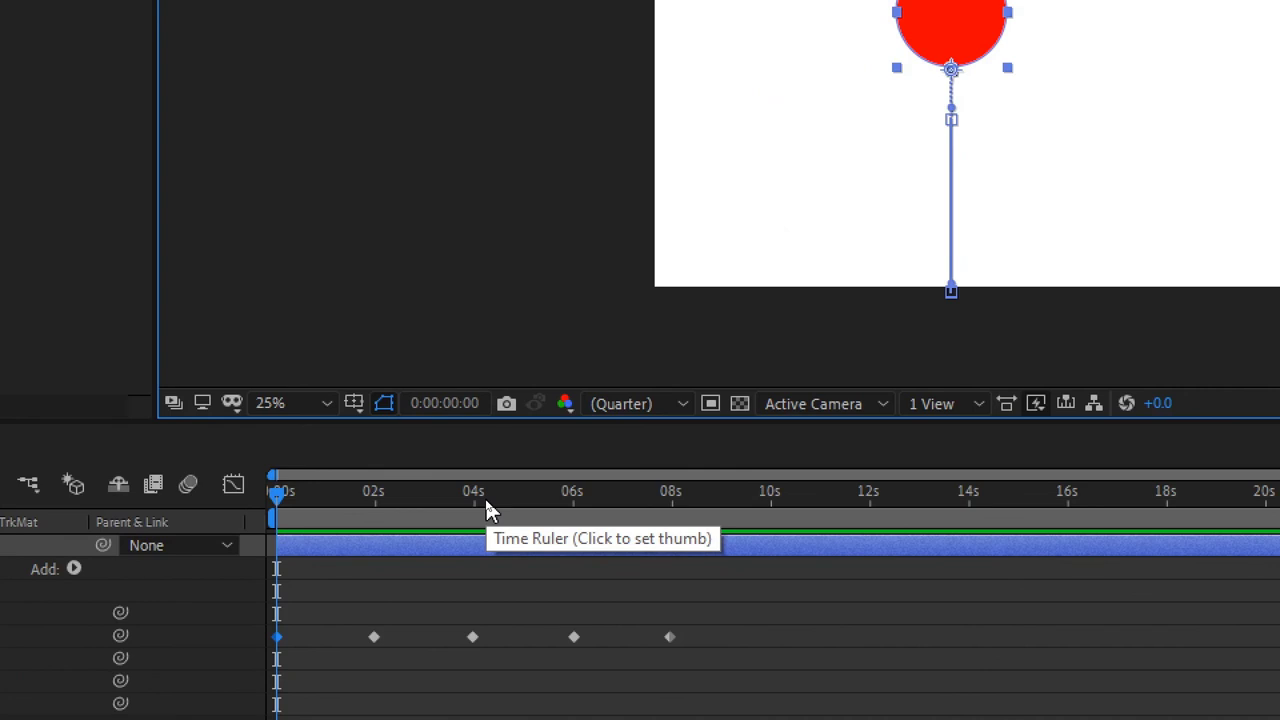
{"action": "left_click_drag", "start_coordinate": [357, 495], "coordinate": [396, 496]}
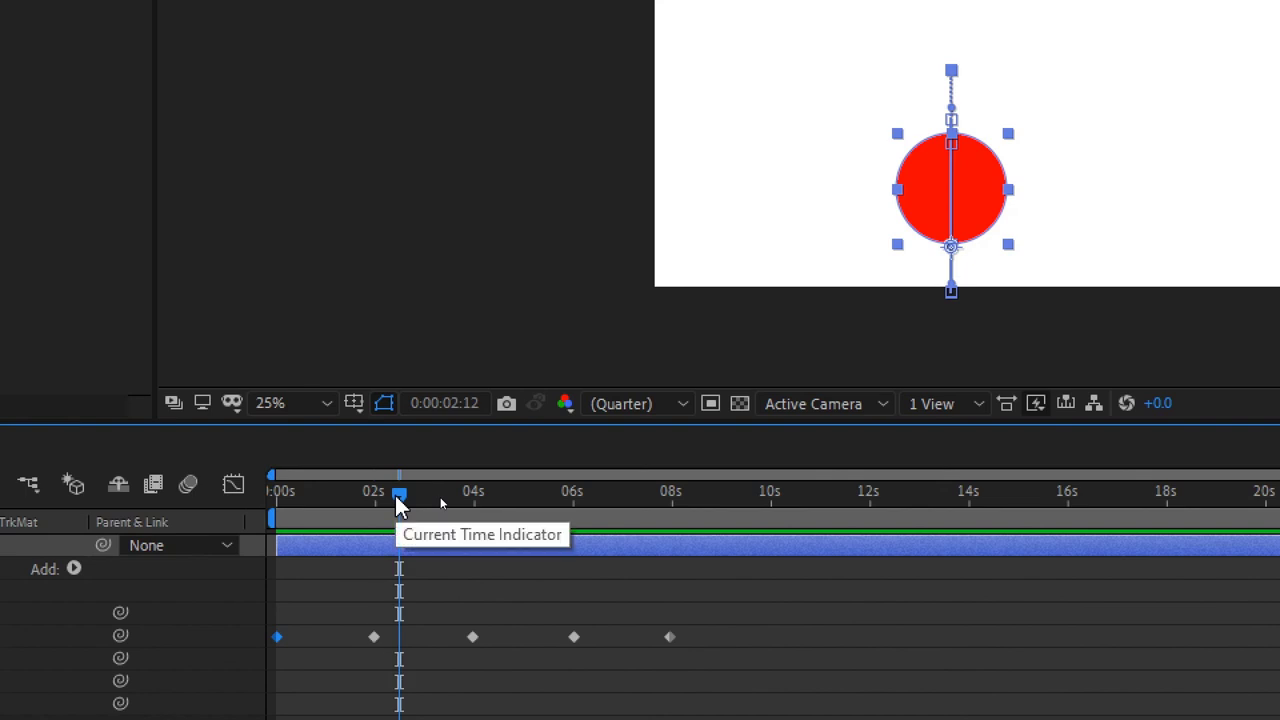
{"action": "left_click_drag", "start_coordinate": [398, 503], "coordinate": [373, 503]}
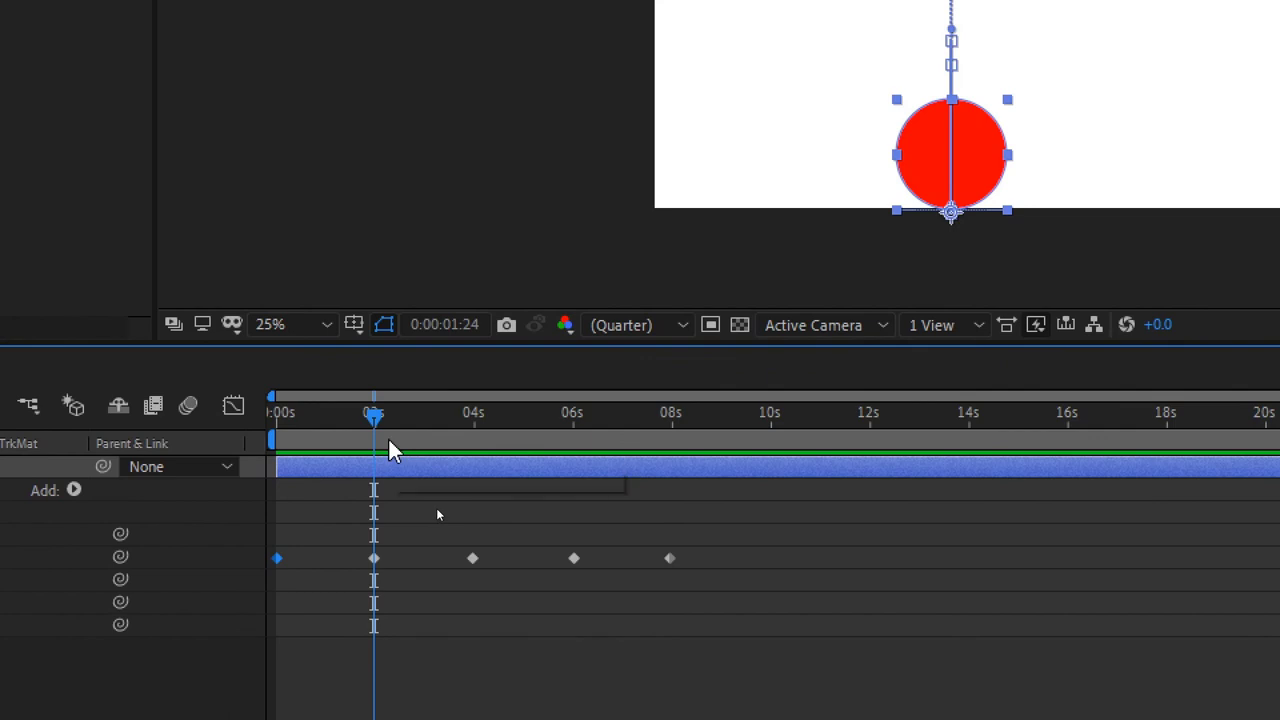
{"action": "left_click", "coordinate": [385, 566]}
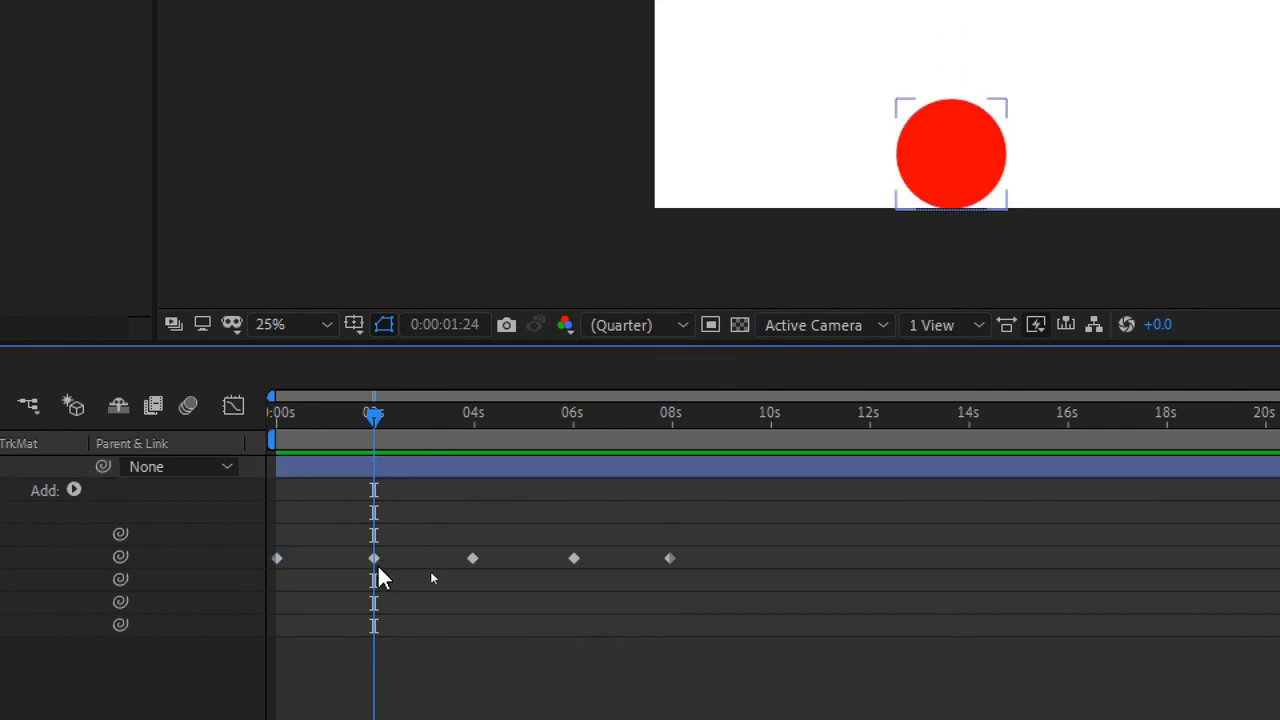
{"action": "left_click", "coordinate": [375, 560]}
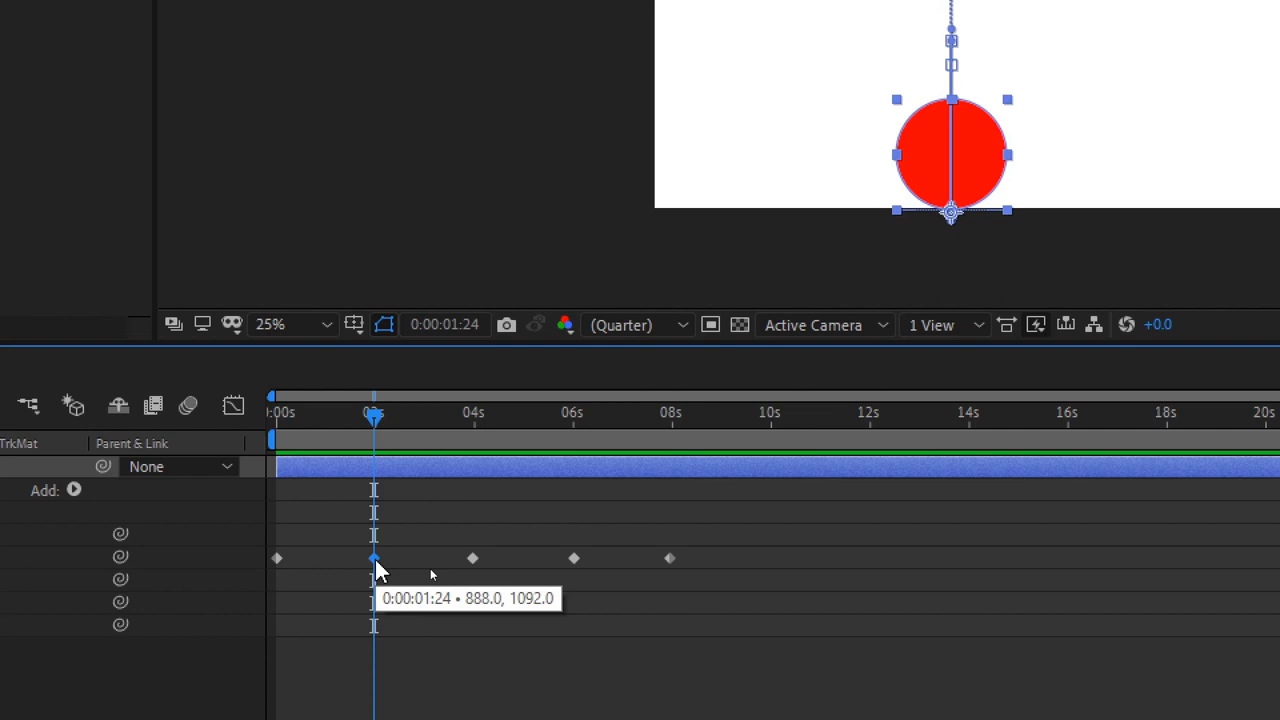
{"action": "left_click_drag", "start_coordinate": [400, 418], "coordinate": [425, 428]}
{"action": "key", "text": "ctrl+v"}
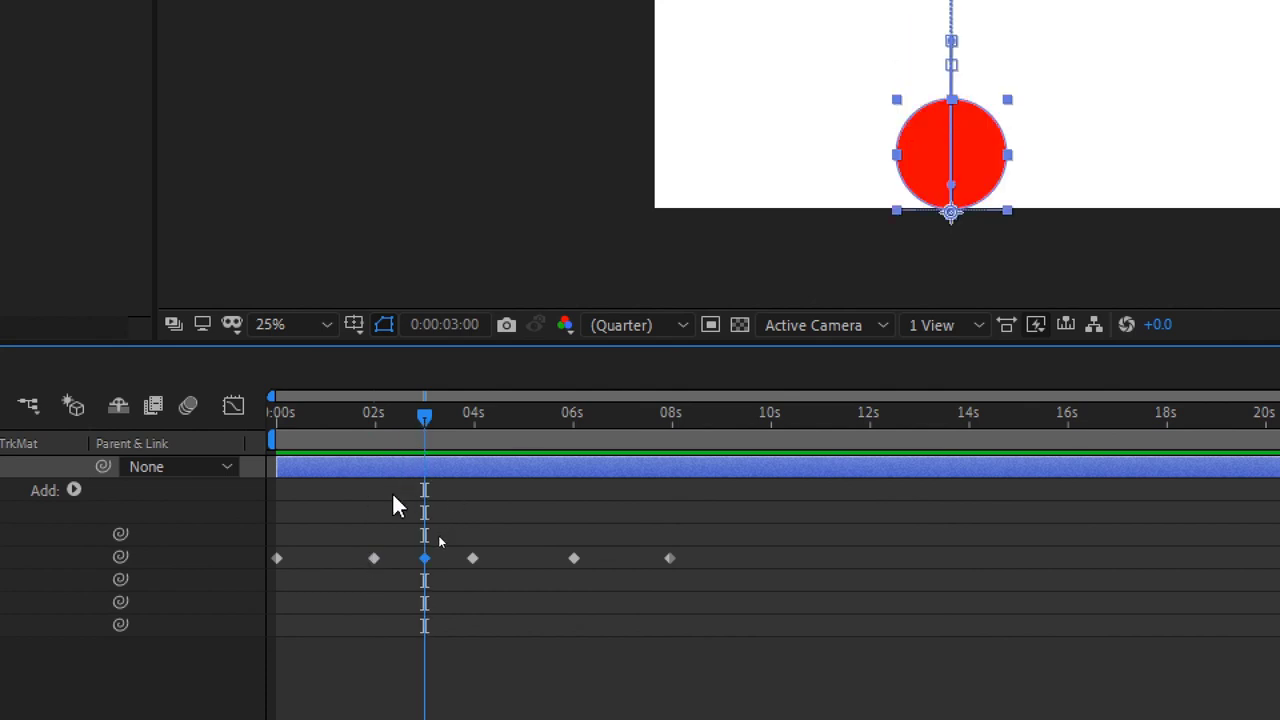
Shift the last three Position keyframes together so the mid-air keyframe following the ground hold sits at about 4.7 s.
{"action": "left_click_drag", "start_coordinate": [387, 423], "coordinate": [418, 435]}
{"action": "left_click", "coordinate": [406, 655]}
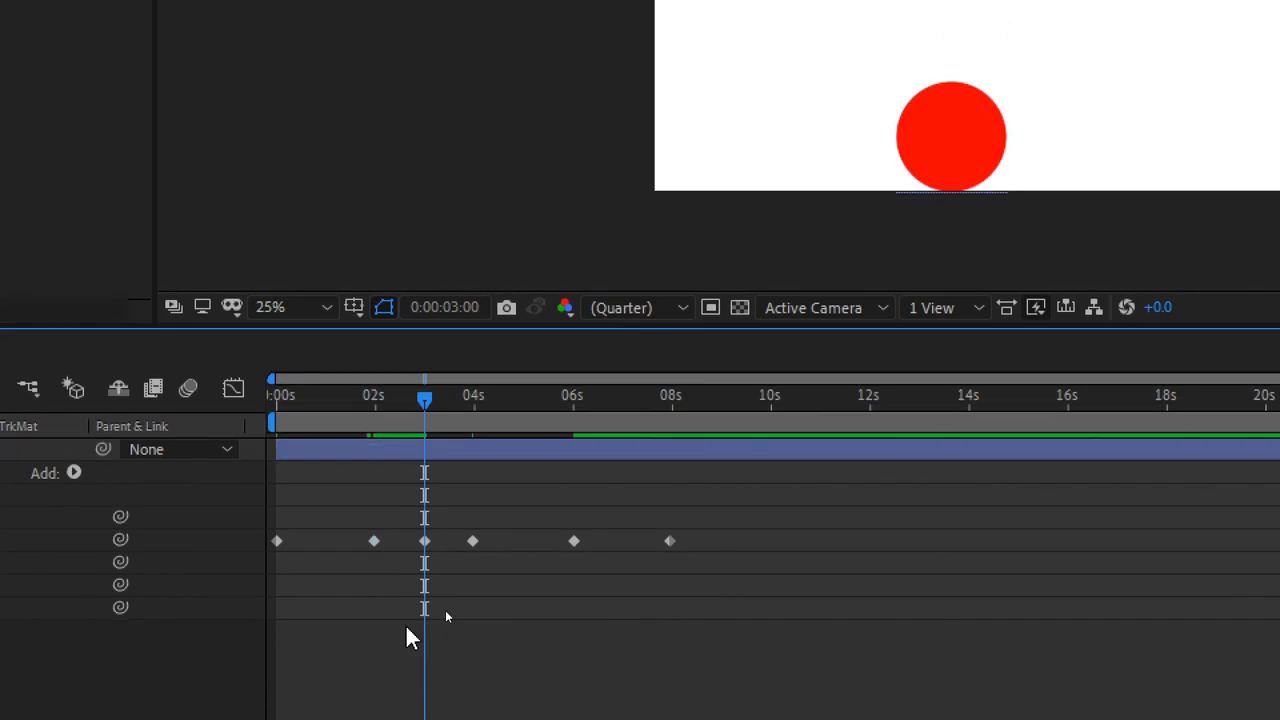
{"action": "left_click", "coordinate": [425, 540]}
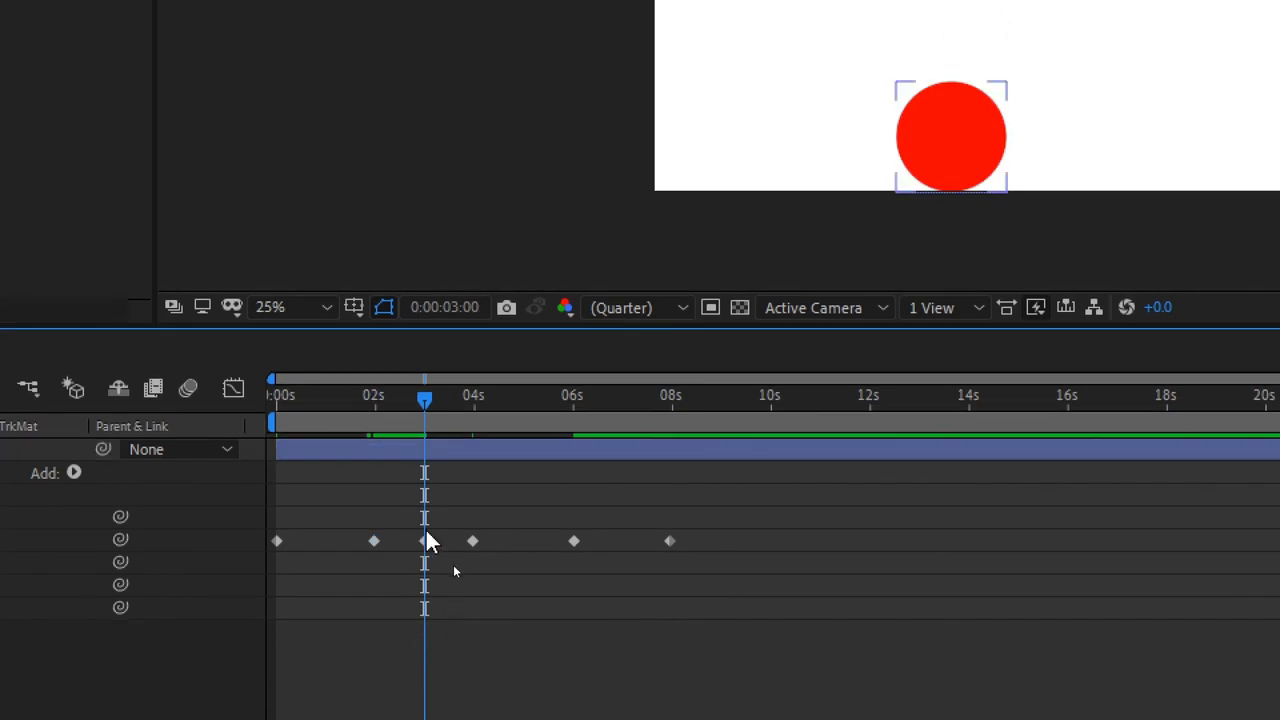
{"action": "left_click_drag", "start_coordinate": [737, 508], "coordinate": [508, 589]}
{"action": "left_click", "coordinate": [508, 589]}
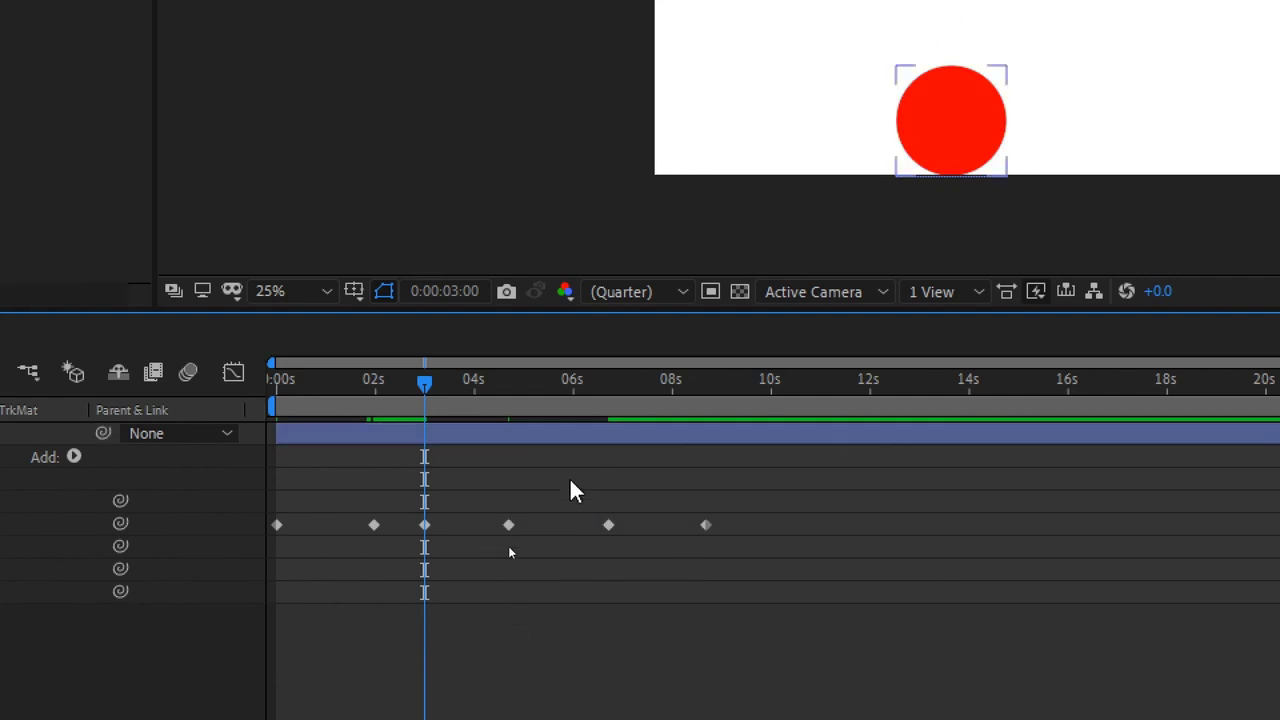
Scrub between the two ground-contact Position keyframes from 0:00:01:24 to 0:00:03:00 to examine the hold.
{"action": "left_click", "coordinate": [422, 398]}
{"action": "mouse_move", "coordinate": [422, 386]}
{"action": "left_mouse_down"}
{"action": "mouse_move", "coordinate": [270, 380]}
{"action": "mouse_move", "coordinate": [425, 392]}
{"action": "left_mouse_up"}
{"action": "left_click", "coordinate": [376, 524]}
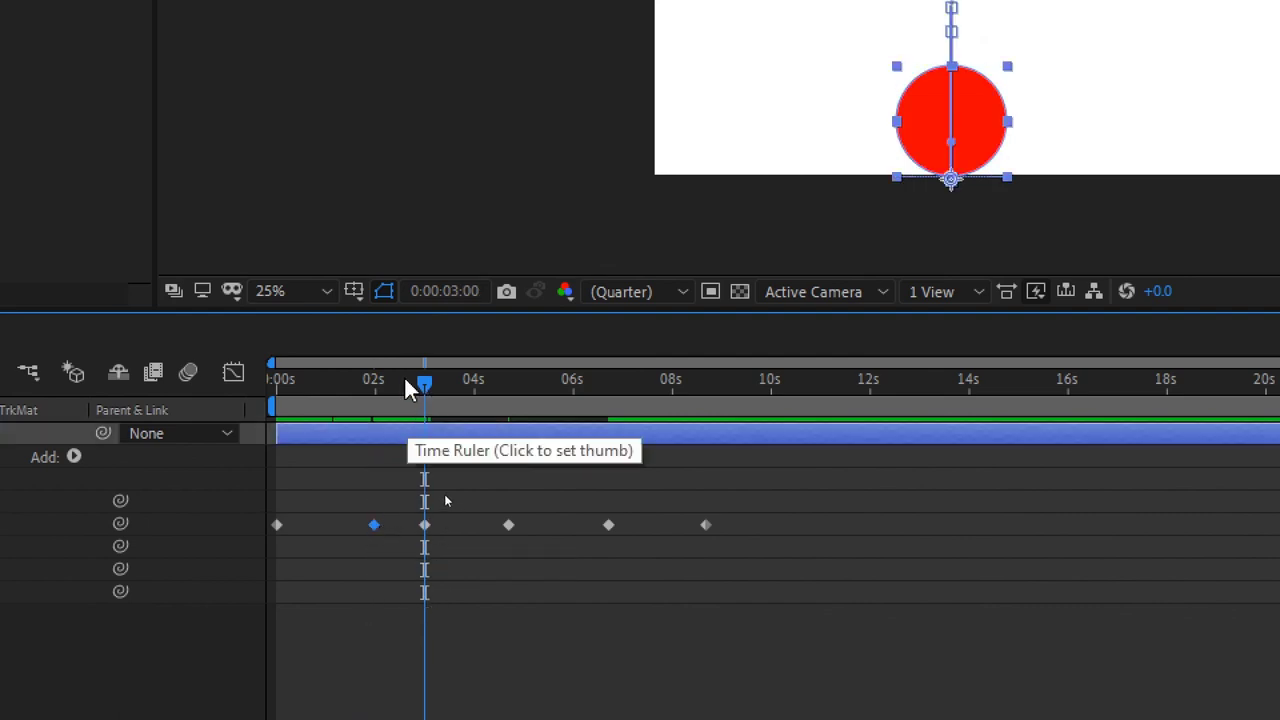
{"action": "mouse_move", "coordinate": [406, 381]}
{"action": "left_mouse_down"}
{"action": "mouse_move", "coordinate": [391, 381]}
{"action": "mouse_move", "coordinate": [429, 383]}
{"action": "left_mouse_up"}
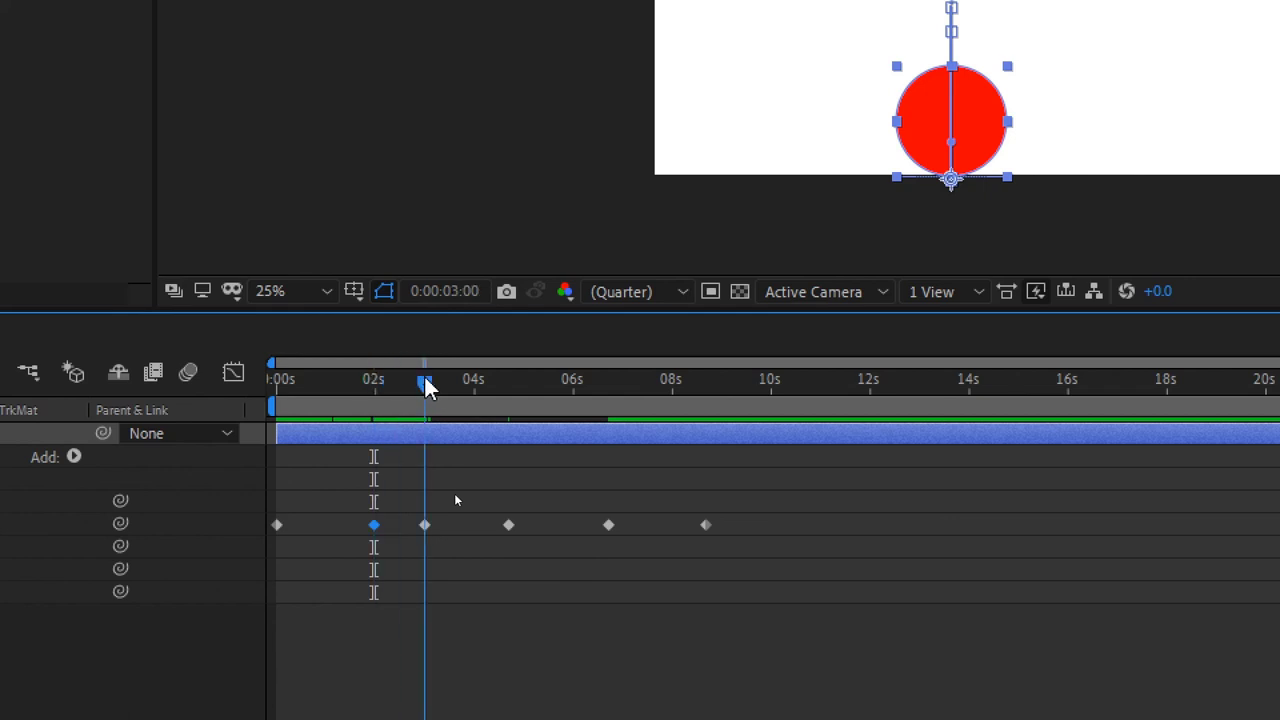
{"action": "left_click", "coordinate": [424, 524]}
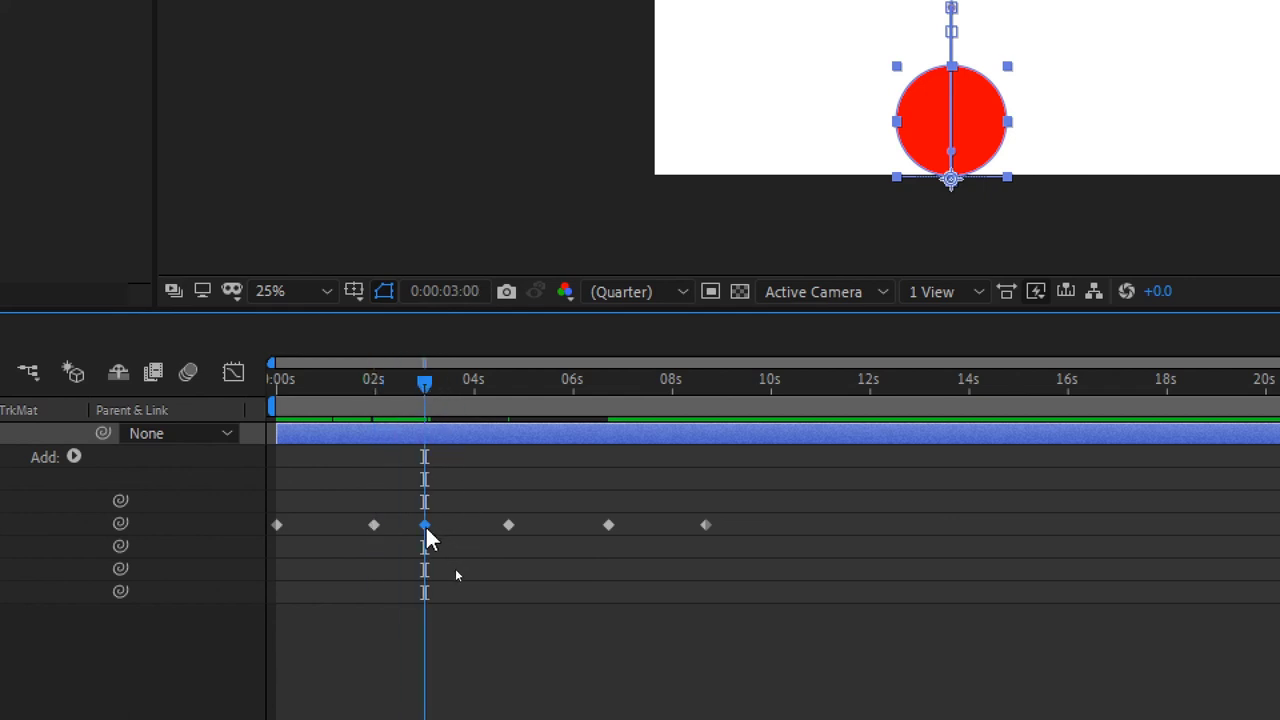
{"action": "mouse_move", "coordinate": [406, 382]}
{"action": "left_mouse_down"}
{"action": "mouse_move", "coordinate": [380, 394]}
{"action": "mouse_move", "coordinate": [406, 402]}
{"action": "left_mouse_up"}
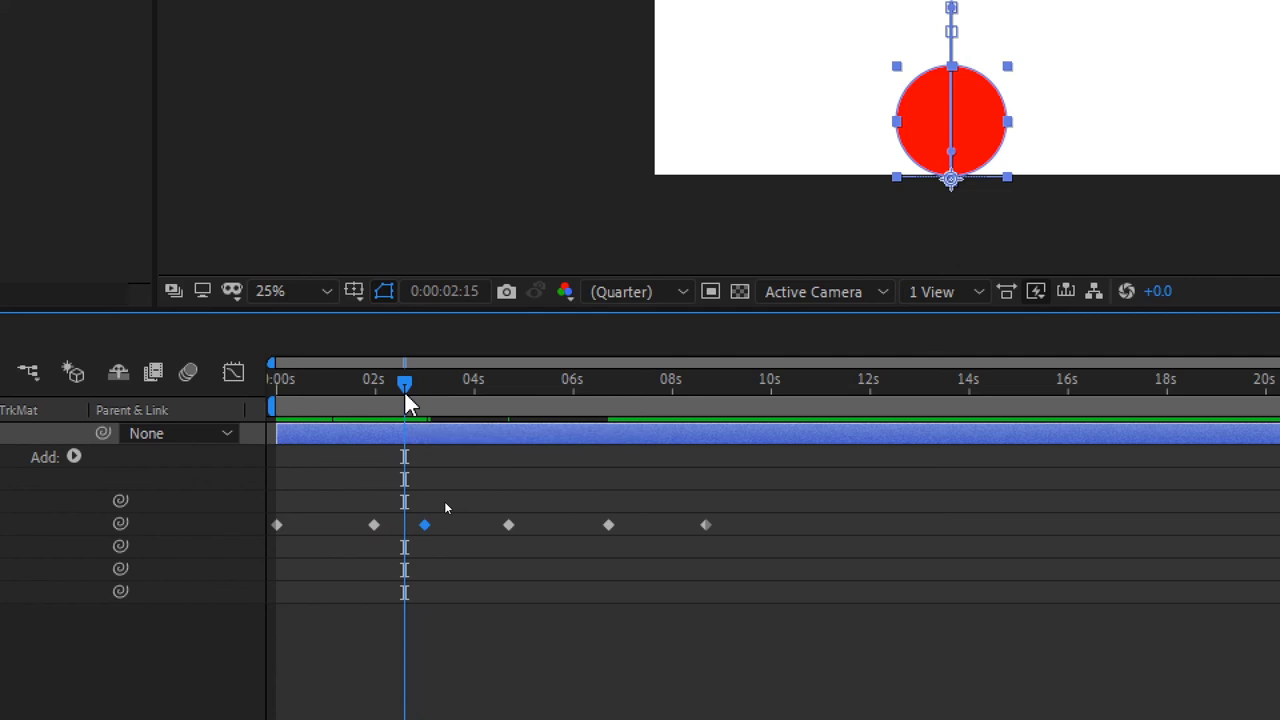
{"action": "left_click_drag", "start_coordinate": [406, 405], "coordinate": [386, 391]}
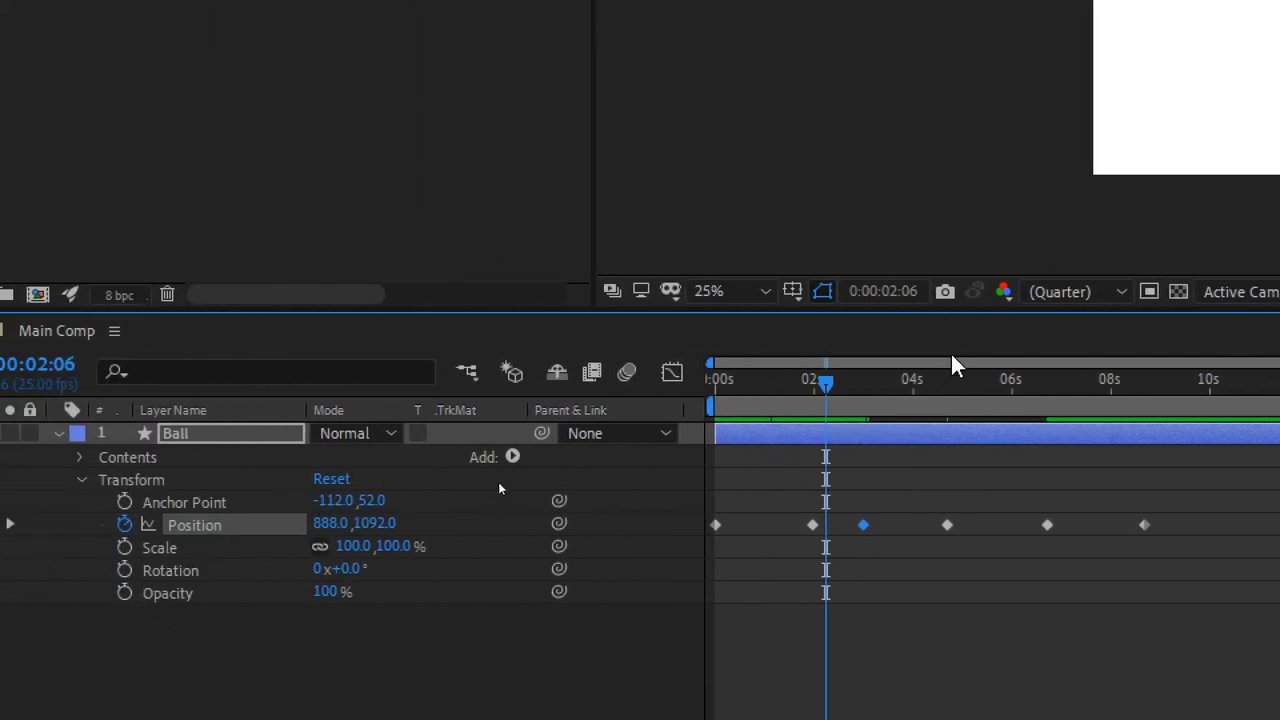
Add a Scale keyframe to the Ball layer at 0:00:01:24 and unlink the scale proportions.
{"action": "left_click_drag", "start_coordinate": [826, 381], "coordinate": [811, 386]}
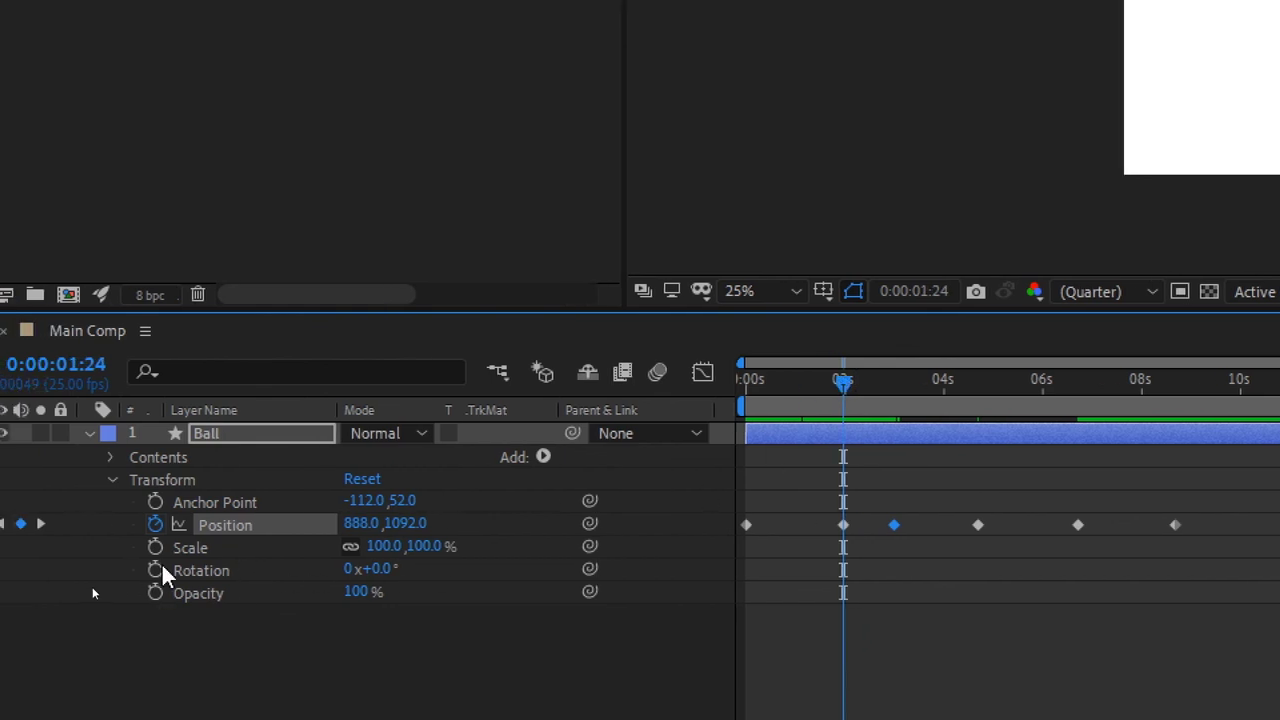
{"action": "left_click", "coordinate": [158, 547]}
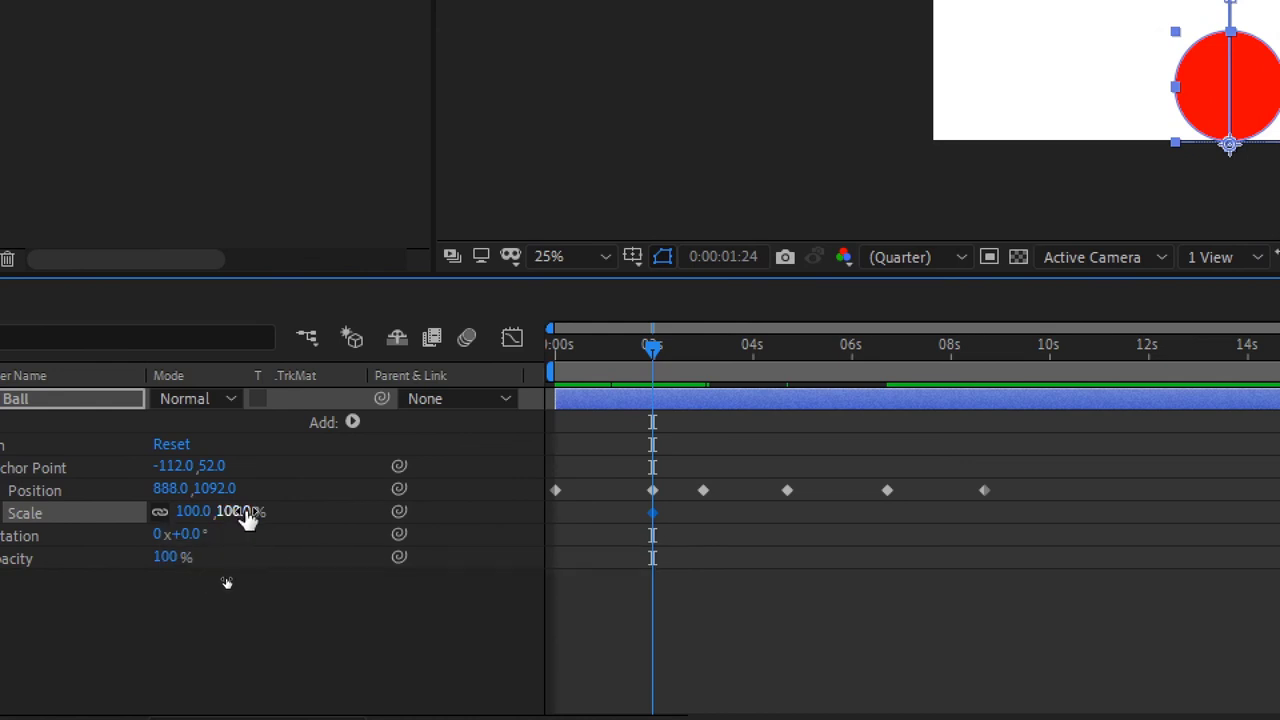
{"action": "left_click", "coordinate": [160, 512]}
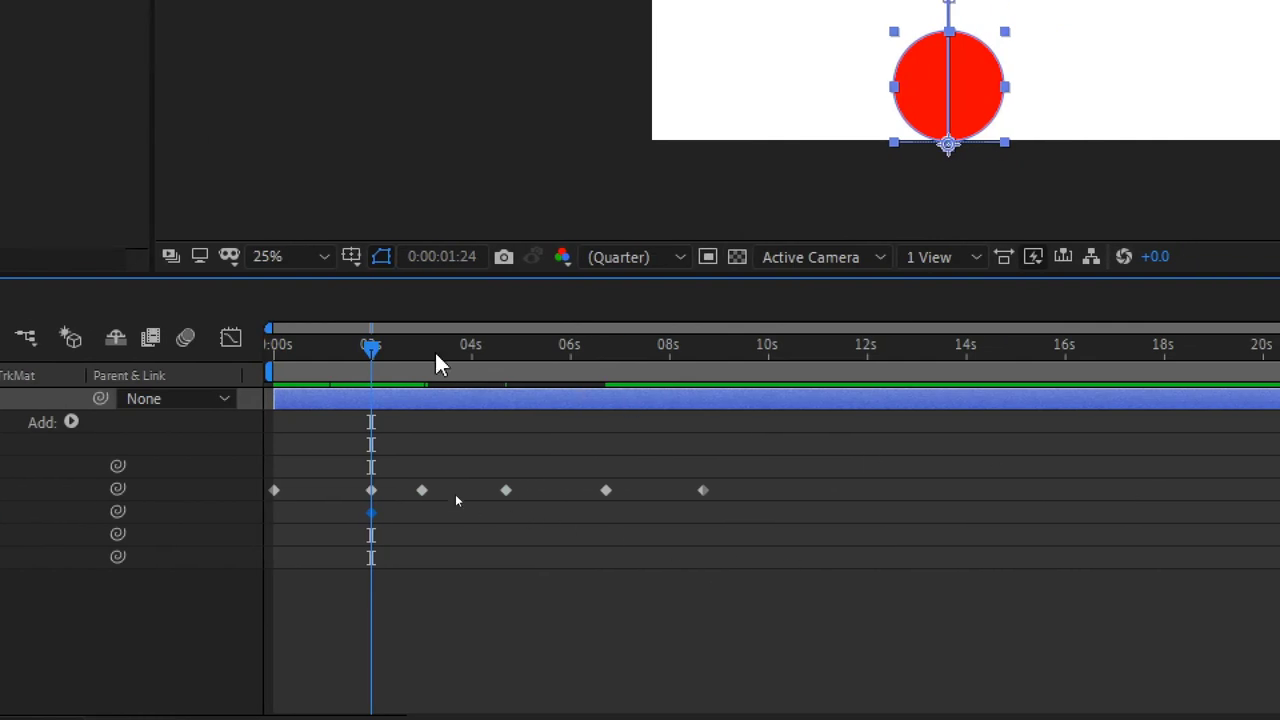
Squash the ball's vertical Scale to 65% at 0:00:02:09 and set it to 100% at 0:00:03:02.
{"action": "left_click_drag", "start_coordinate": [370, 360], "coordinate": [399, 366]}
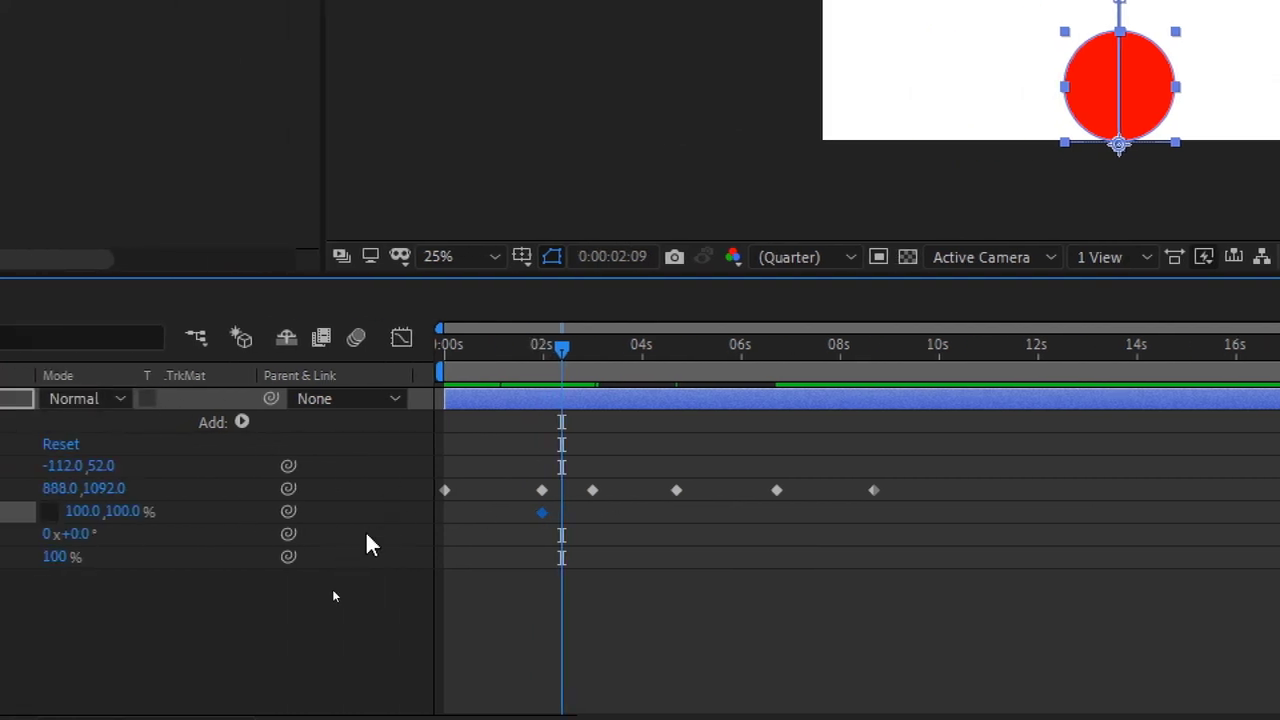
{"action": "left_click_drag", "start_coordinate": [163, 515], "coordinate": [104, 497]}
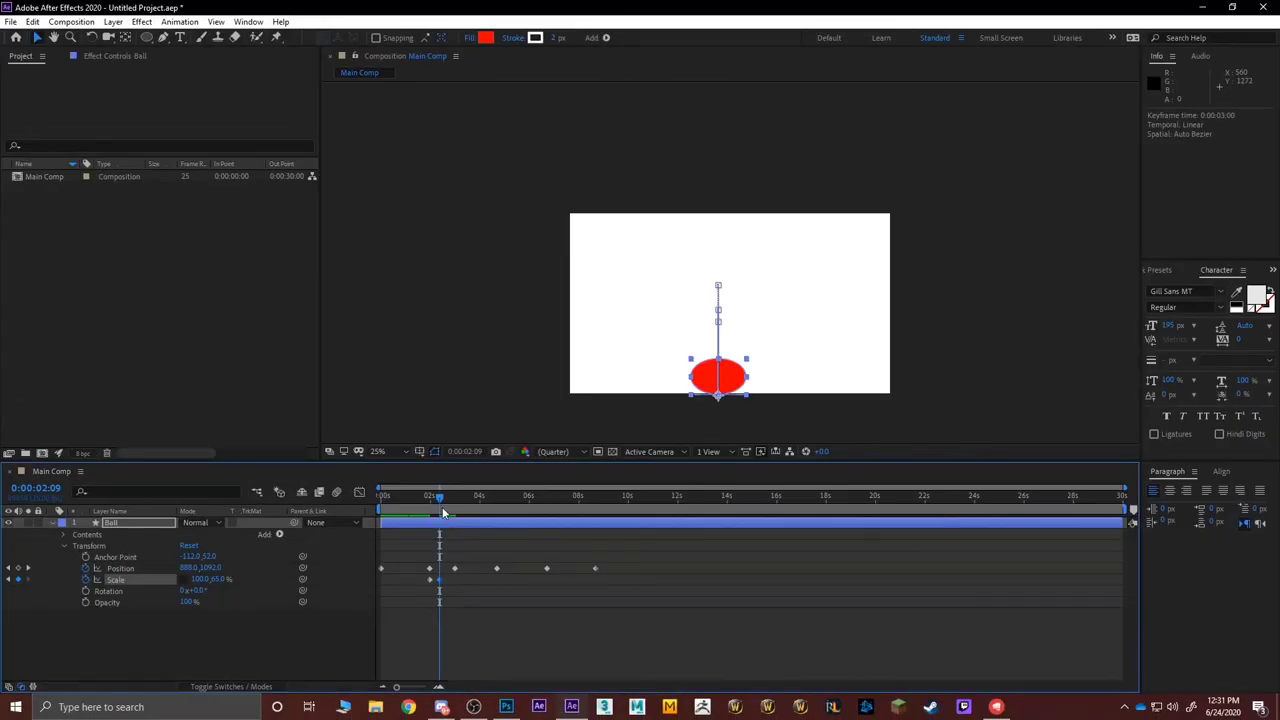
{"action": "left_click_drag", "start_coordinate": [439, 499], "coordinate": [457, 498]}
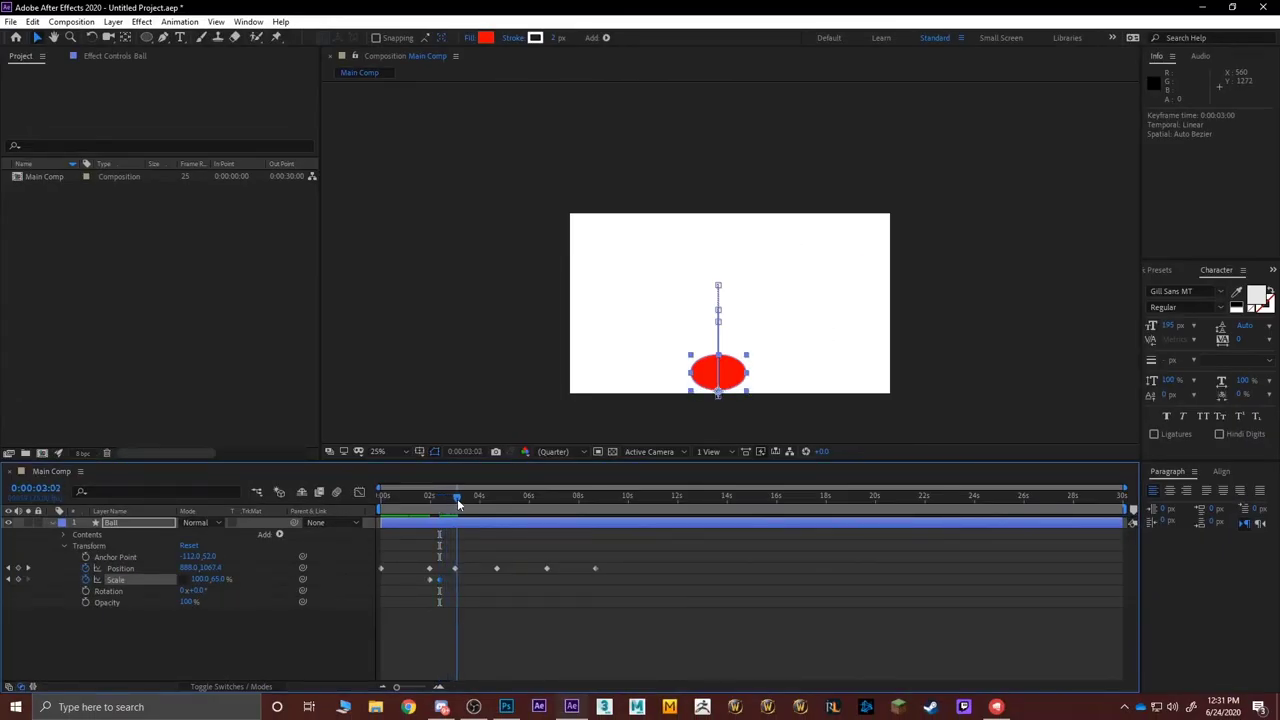
{"action": "left_click", "coordinate": [218, 580]}
{"action": "type", "text": "100"}
{"action": "key", "text": "Return"}
Preview the first squash, copy the Position keyframe at 0:00:06:18 to 0:00:07:11, and move the last keyframe to 0:00:09:01.
{"action": "left_click_drag", "start_coordinate": [430, 497], "coordinate": [409, 502]}
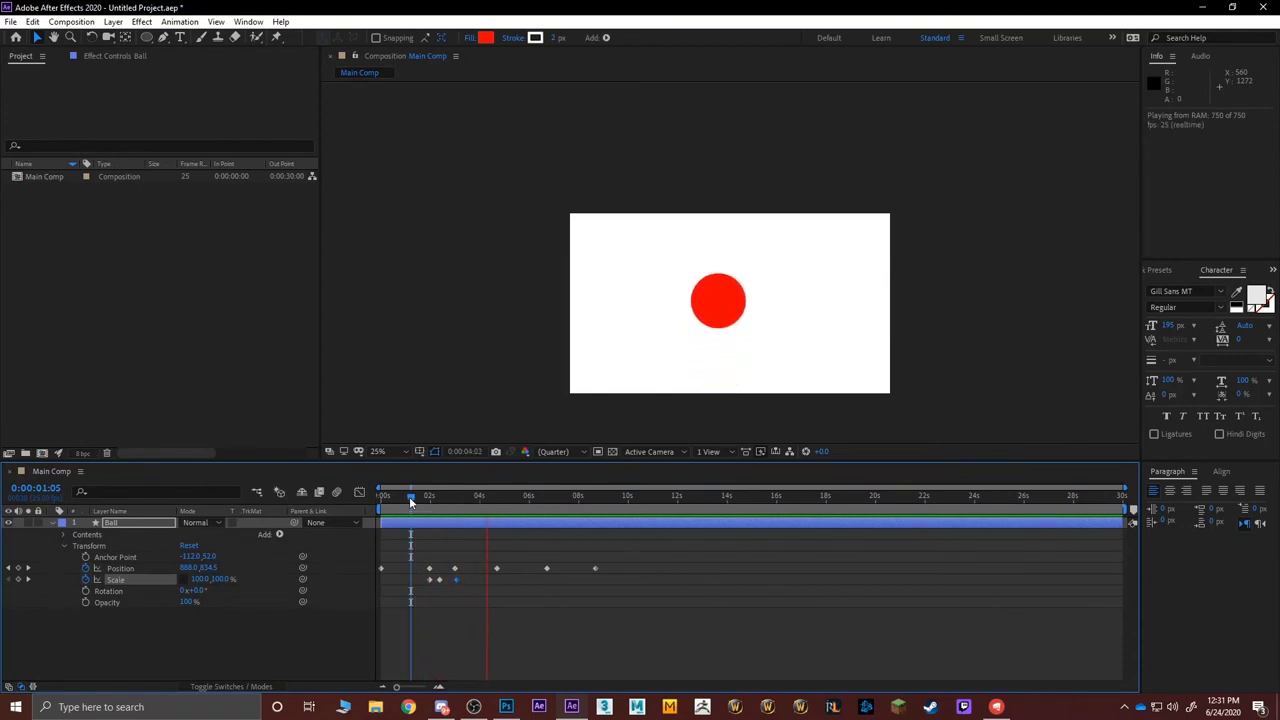
{"action": "left_click_drag", "start_coordinate": [409, 497], "coordinate": [545, 500]}
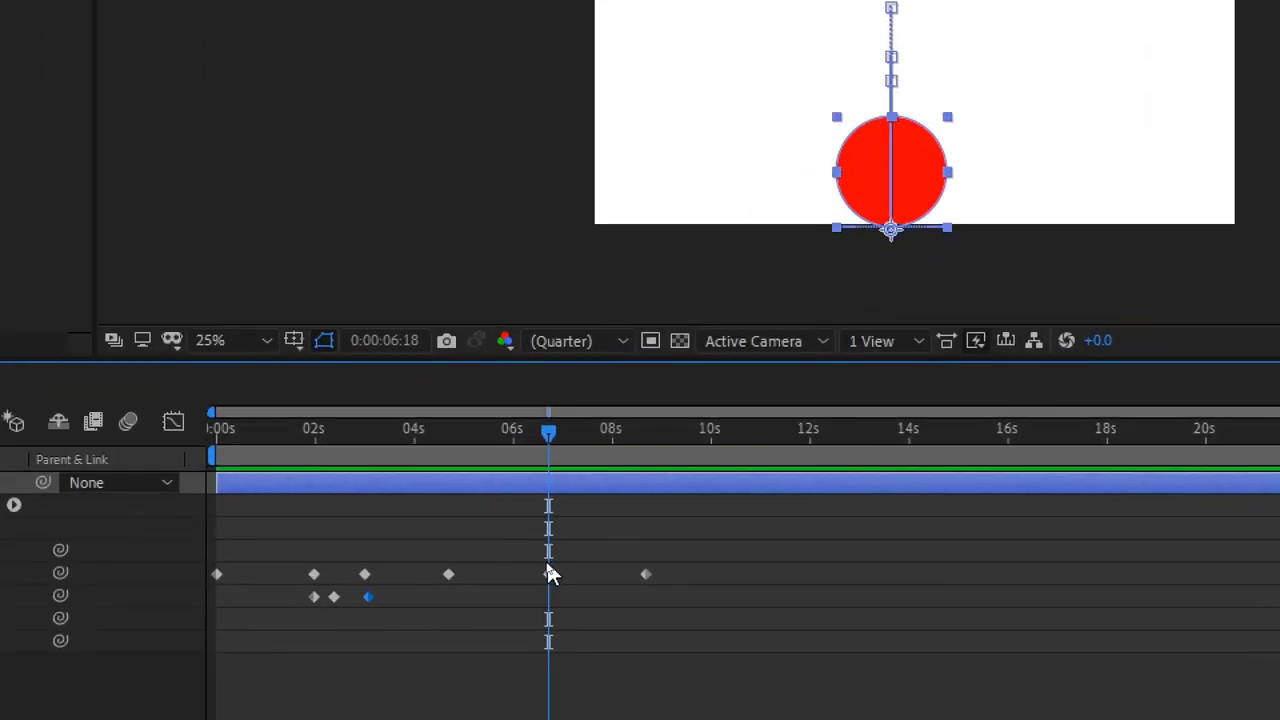
{"action": "left_click", "coordinate": [548, 575]}
{"action": "mouse_move", "coordinate": [551, 576]}
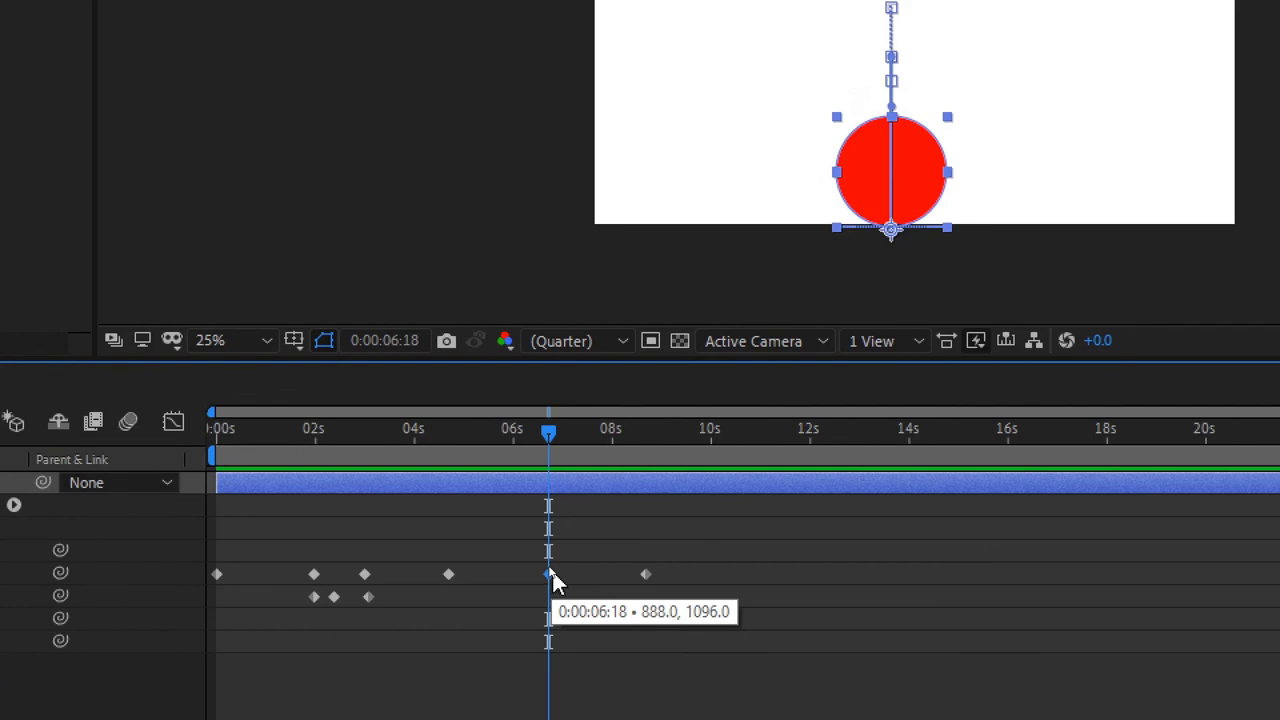
{"action": "left_click", "coordinate": [556, 583]}
{"action": "left_click", "coordinate": [553, 576]}
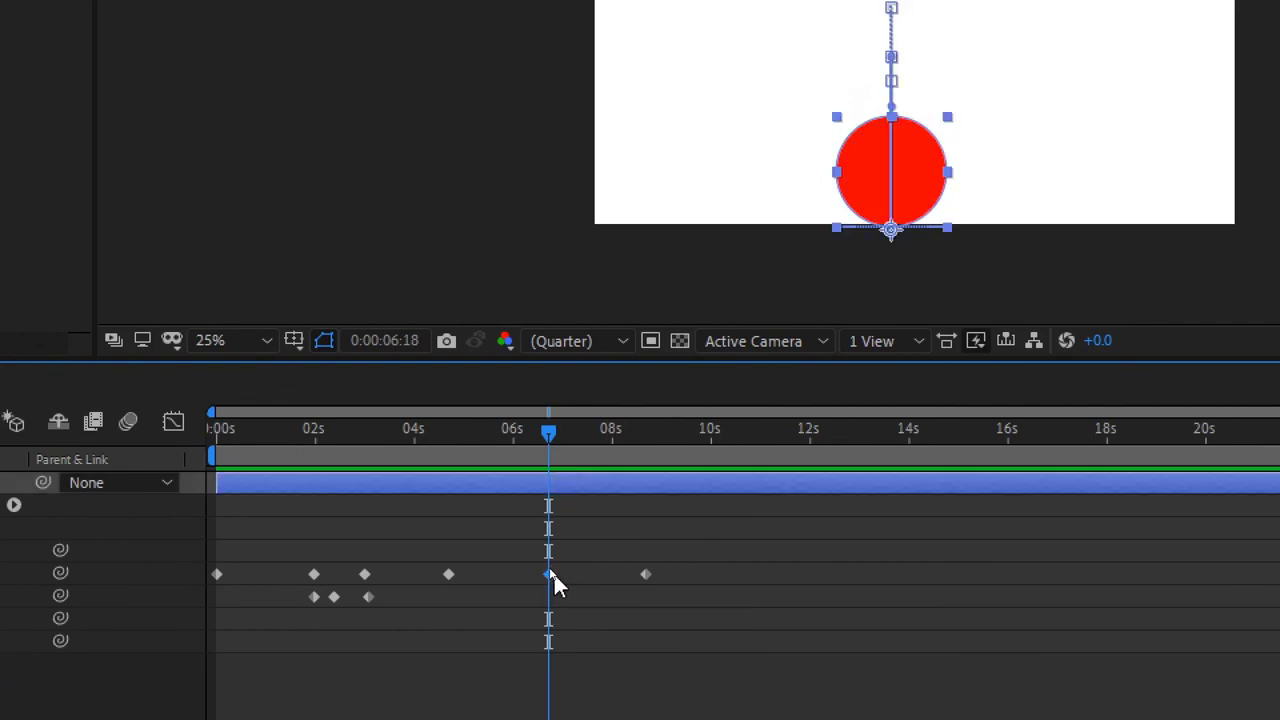
{"action": "left_click_drag", "start_coordinate": [548, 432], "coordinate": [585, 437]}
{"action": "key", "text": "ctrl+v"}
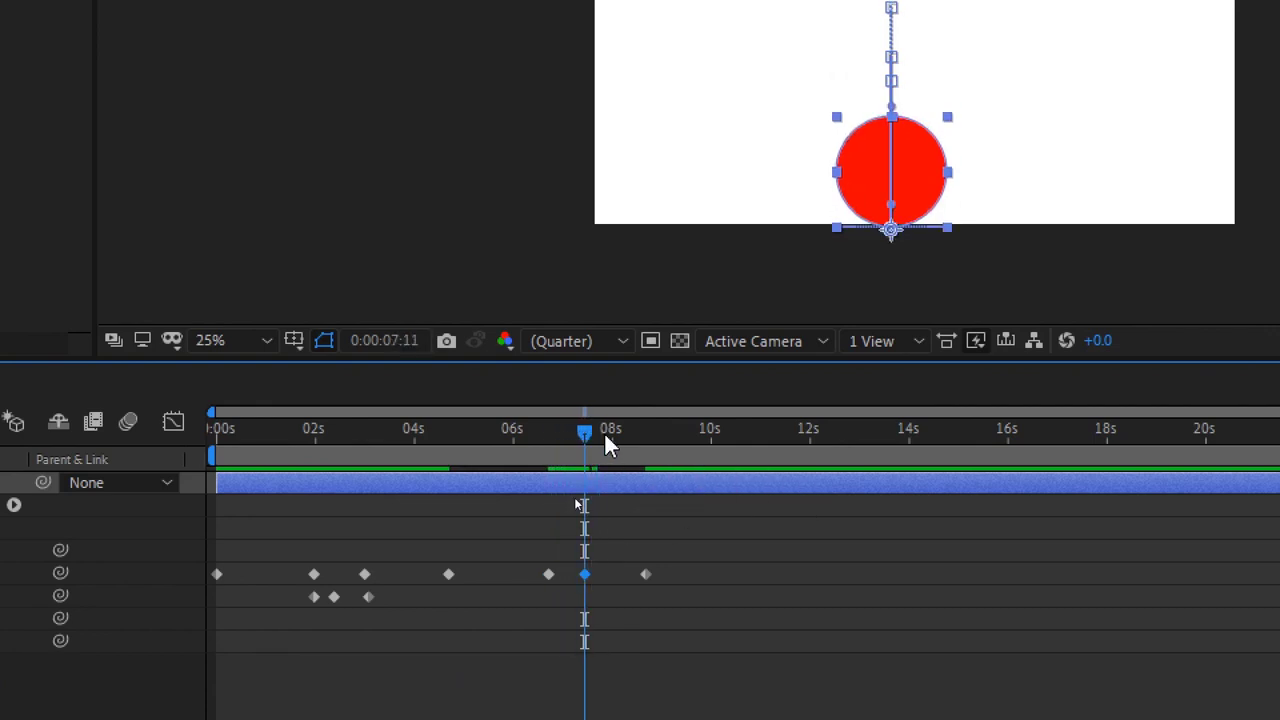
{"action": "mouse_move", "coordinate": [665, 578]}
{"action": "left_mouse_down"}
{"action": "mouse_move", "coordinate": [638, 613]}
{"action": "mouse_move", "coordinate": [645, 574]}
{"action": "mouse_move", "coordinate": [662, 574]}
{"action": "left_mouse_up"}
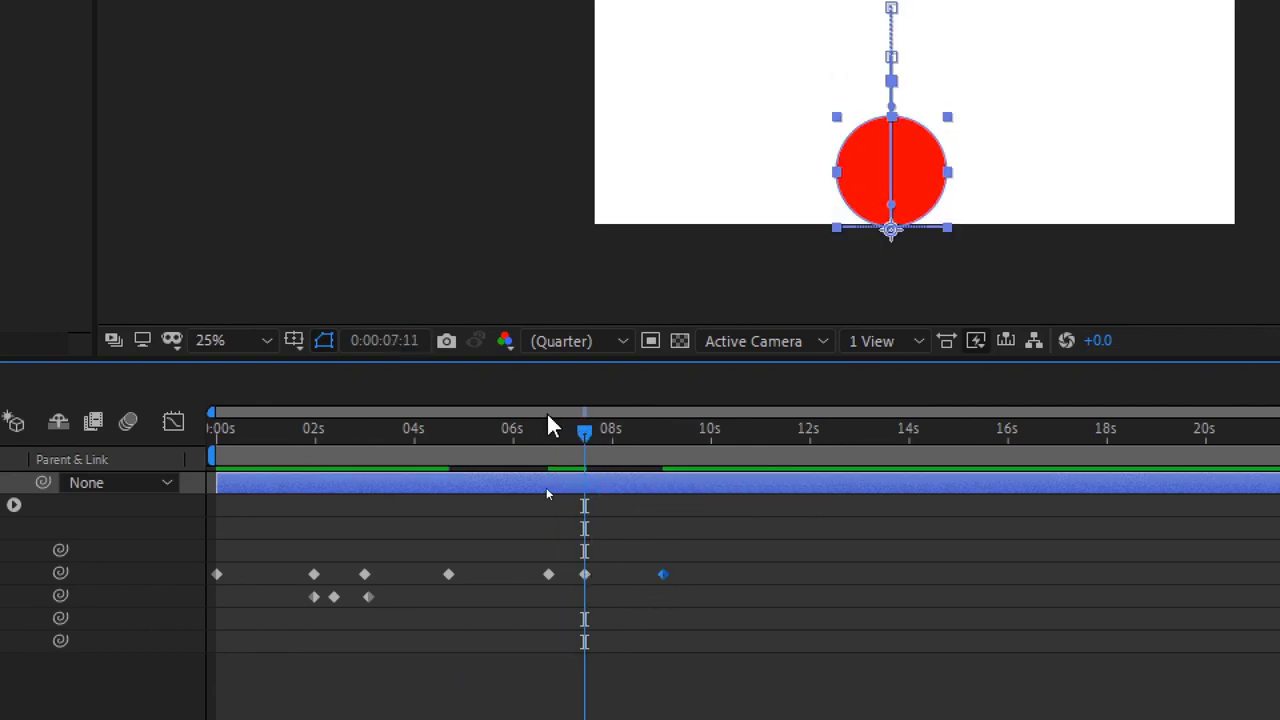
Add a Scale keyframe at 0:00:06:18 and squash the ball's vertical Scale to 73% at 0:00:07:00.
{"action": "left_click_drag", "start_coordinate": [586, 435], "coordinate": [553, 433]}
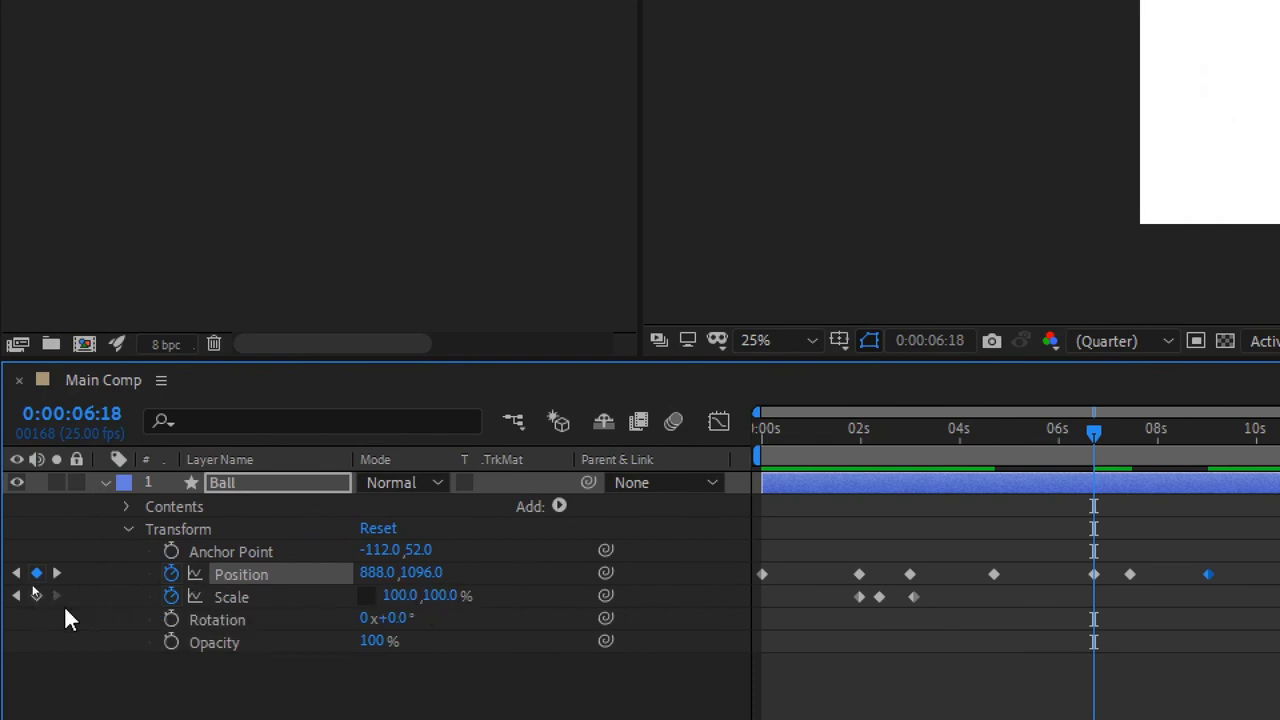
{"action": "left_click", "coordinate": [37, 595]}
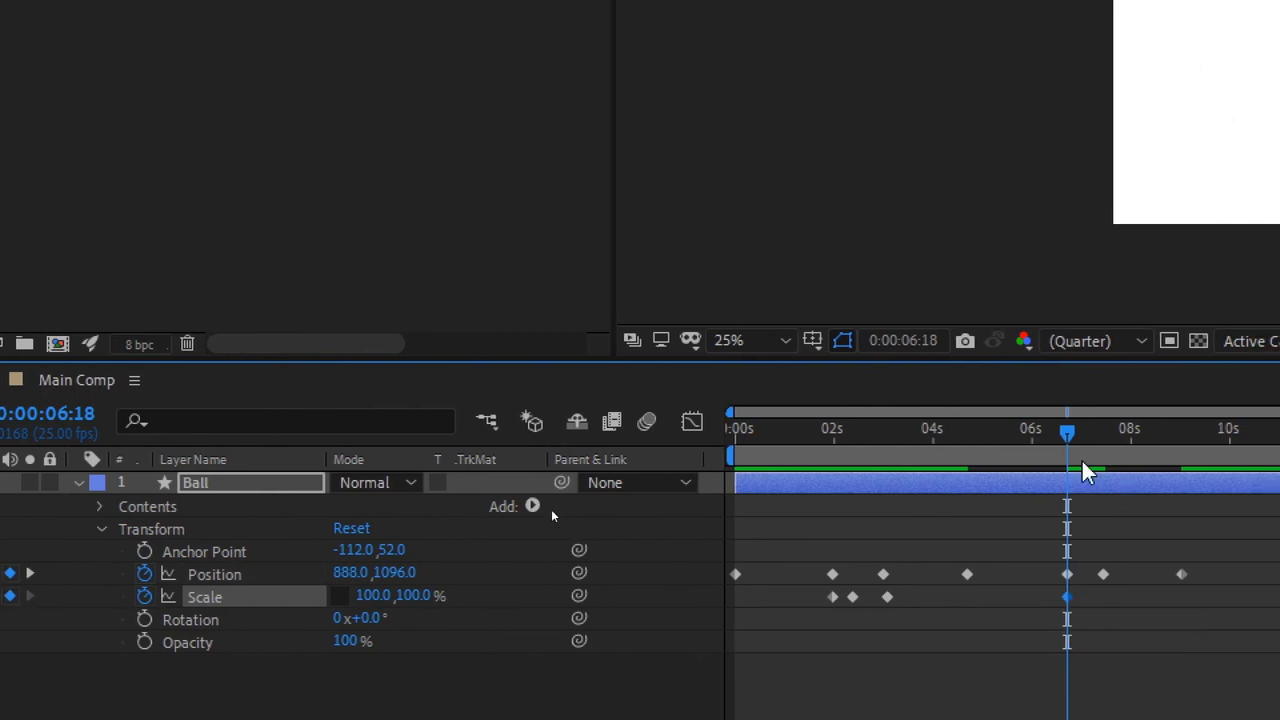
{"action": "left_click_drag", "start_coordinate": [1092, 434], "coordinate": [1104, 429]}
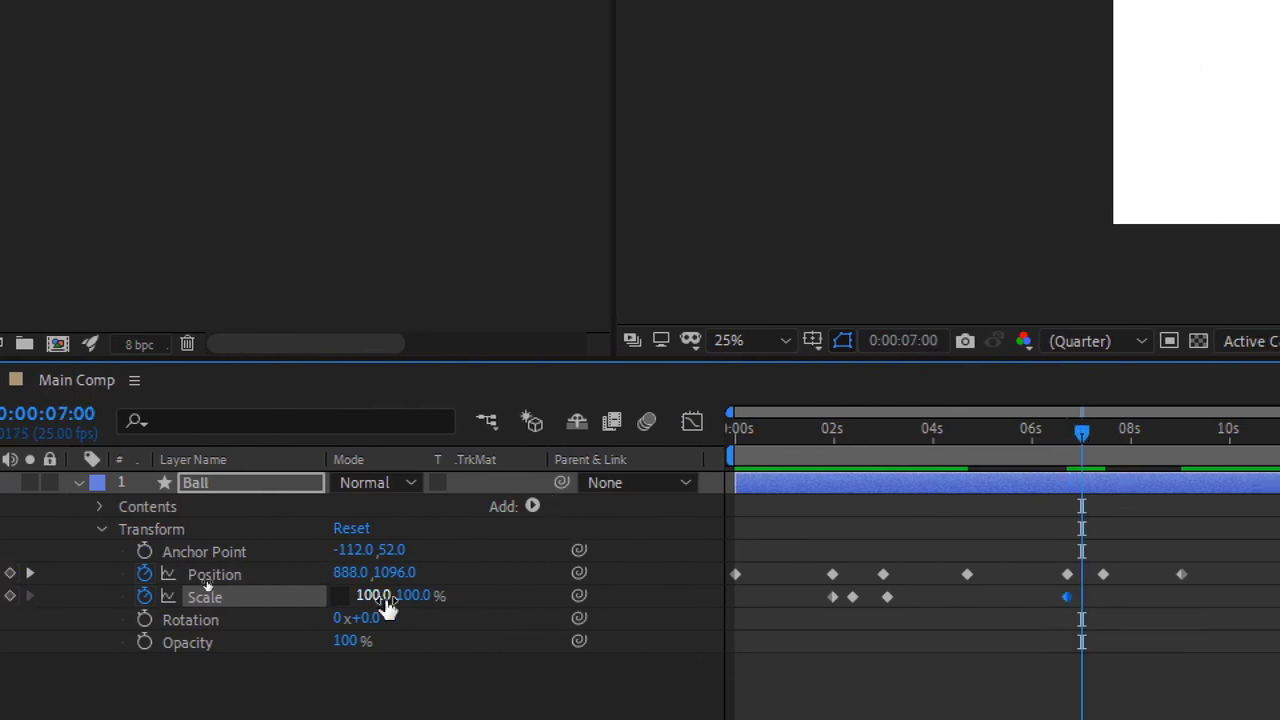
{"action": "left_click_drag", "start_coordinate": [405, 596], "coordinate": [370, 596]}
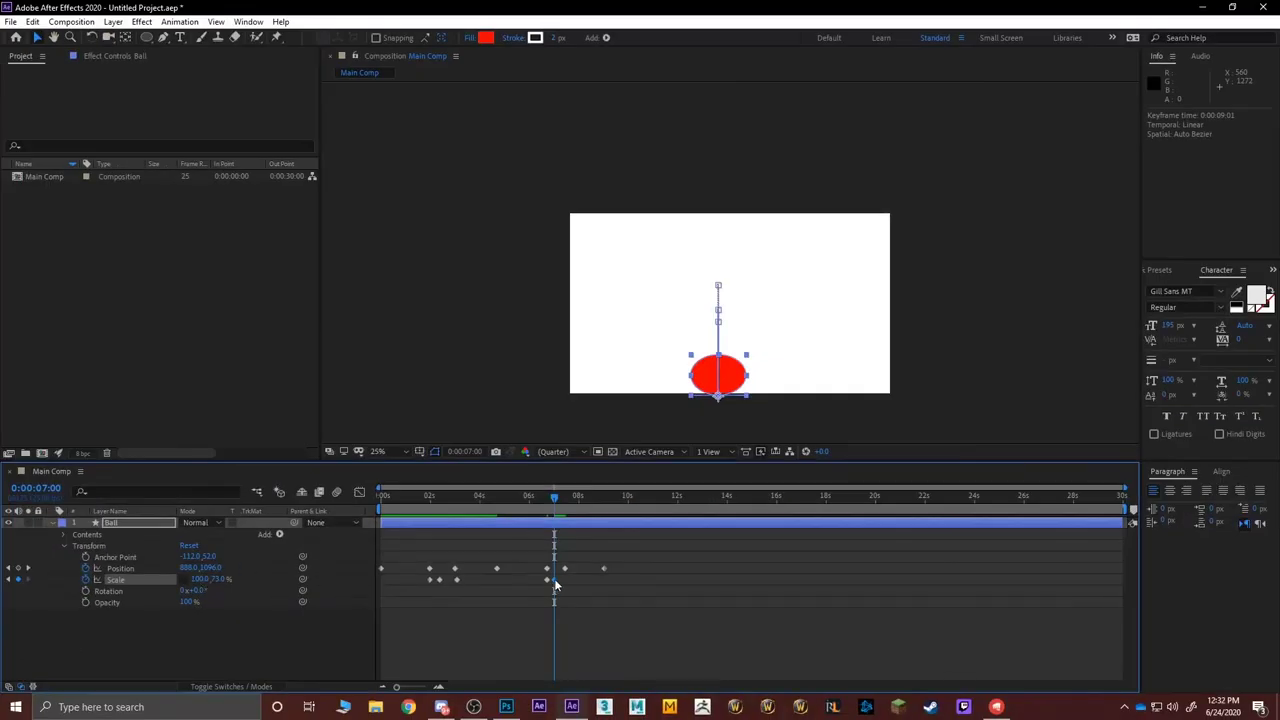
Move the second squash keyframe to 0:00:07:01 and set the ball's vertical Scale to 100% at 0:00:07:15.
{"action": "left_click", "coordinate": [555, 580]}
{"action": "left_click_drag", "start_coordinate": [553, 503], "coordinate": [569, 502]}
{"action": "left_click", "coordinate": [222, 579]}
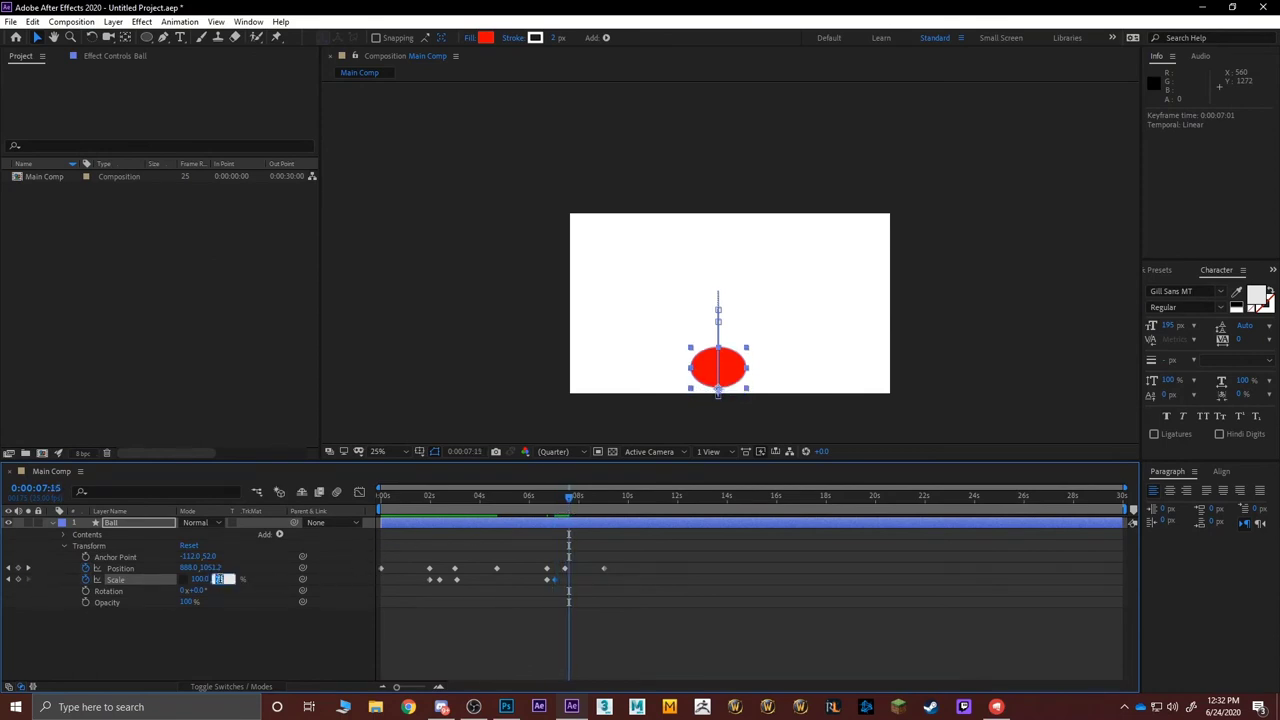
{"action": "type", "text": "100"}
{"action": "key", "text": "Return"}
Play the bounce from the first frame past the last keyframe to review both squashes, stopping at 0:00:09:11.
{"action": "left_click", "coordinate": [571, 496]}
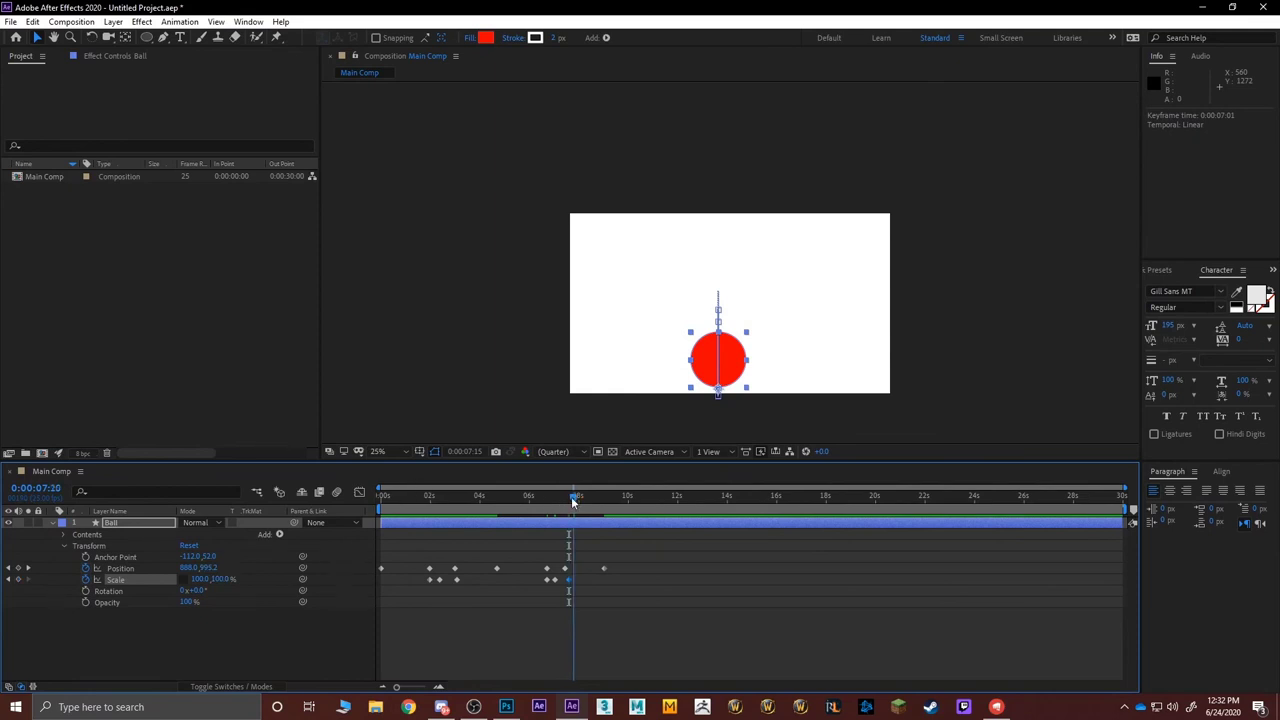
{"action": "key", "text": "space"}
{"action": "left_click", "coordinate": [410, 425]}
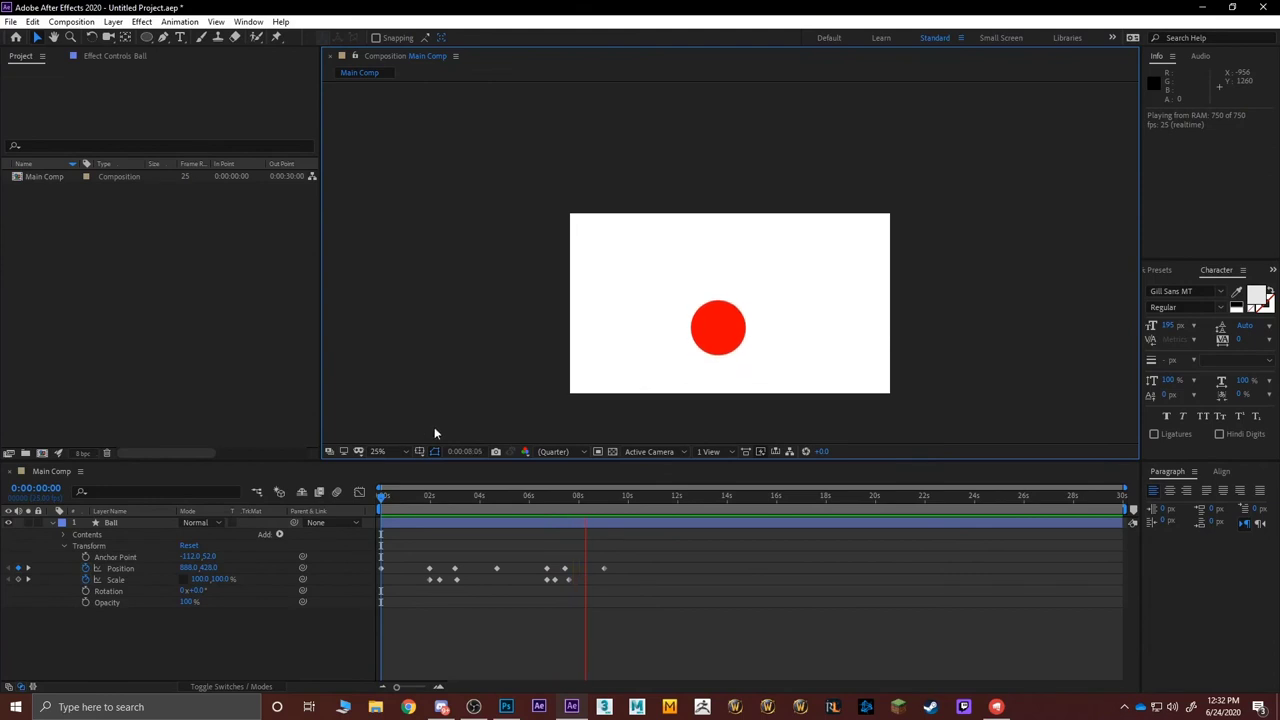
{"action": "key", "text": "space"}
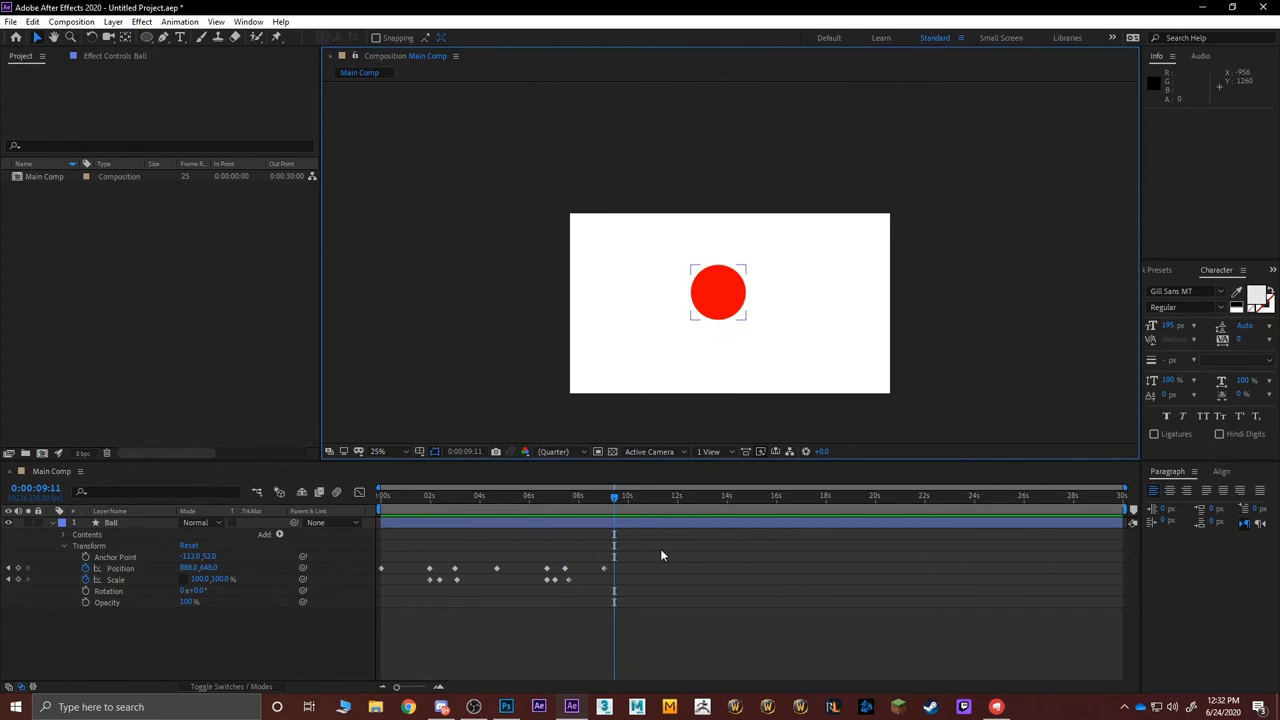
{"action": "left_click", "coordinate": [573, 545]}
{"action": "left_click", "coordinate": [600, 522]}
{"action": "left_click", "coordinate": [193, 656]}
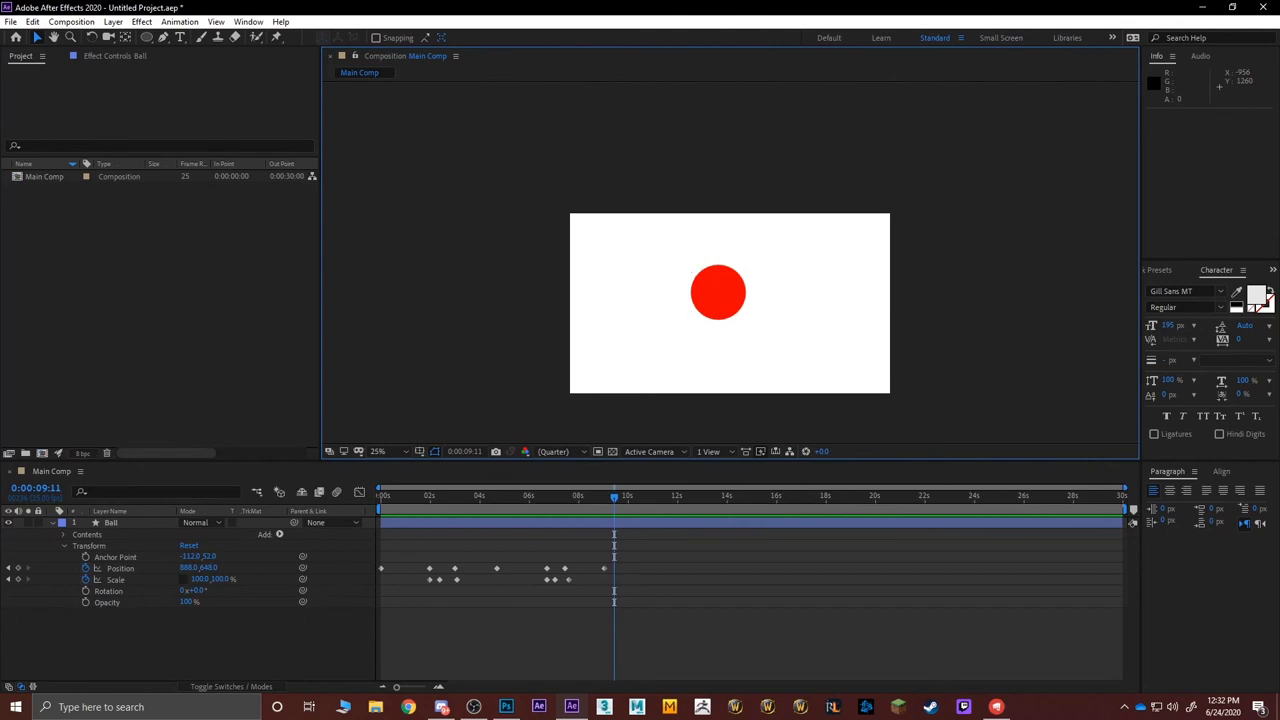